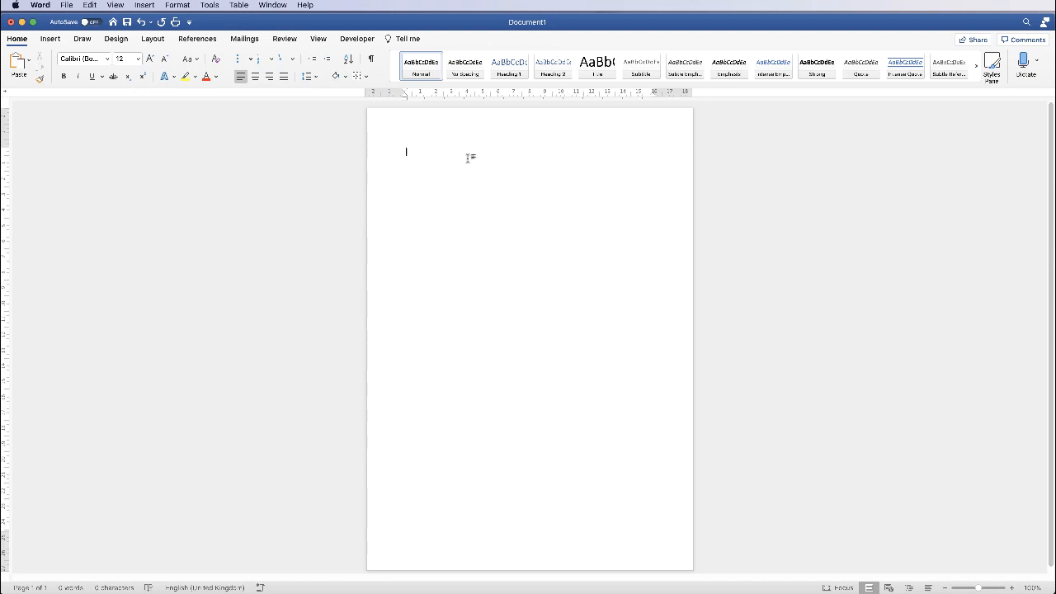
# Switch to Safari and run a Google image search for "emoji".
pyautogui.press('super+Tab')
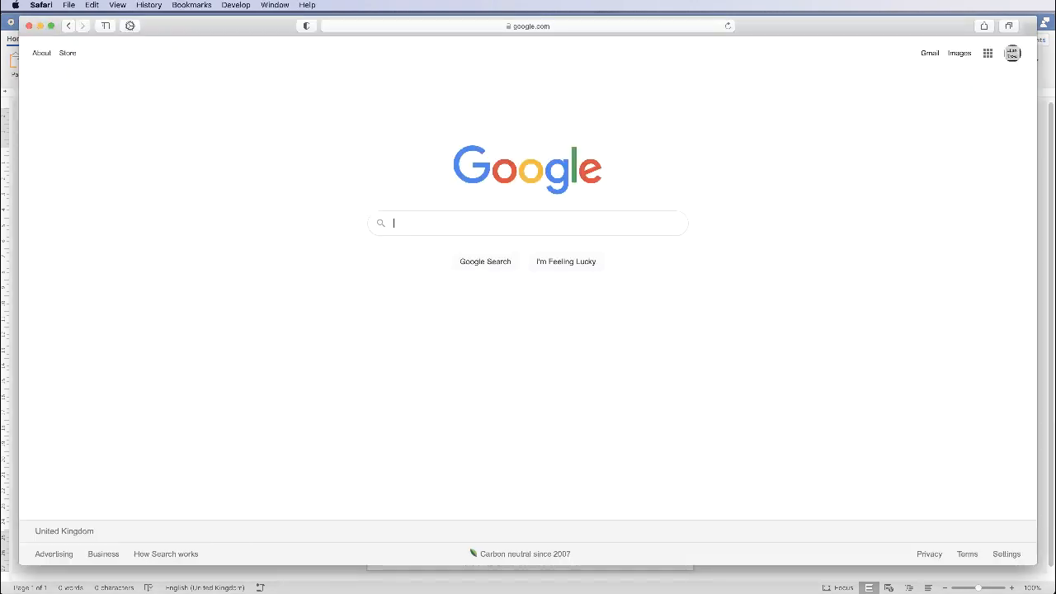
pyautogui.write('emoji')
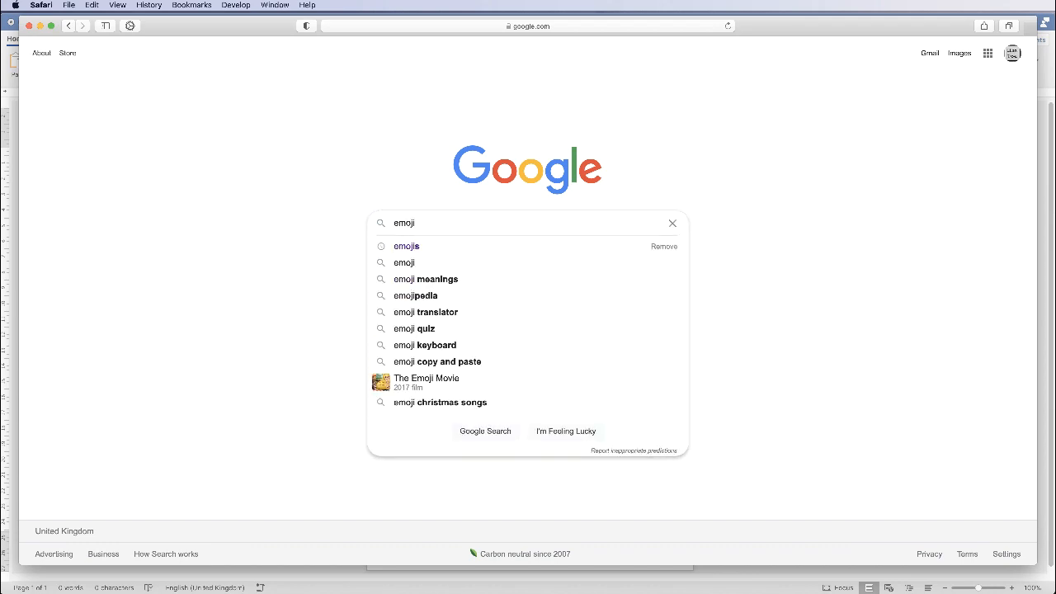
pyautogui.press('Return')
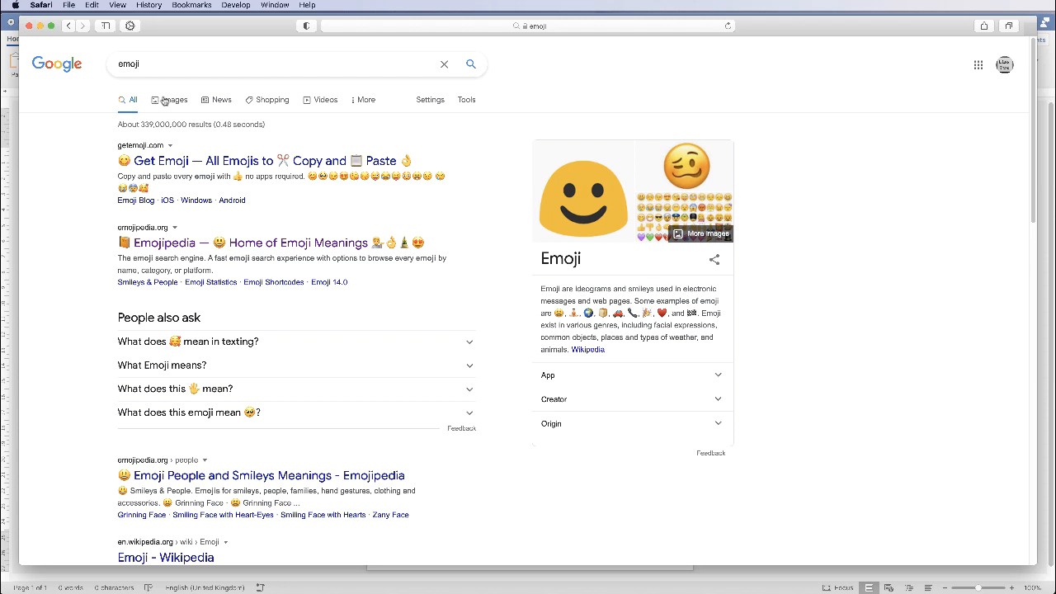
pyautogui.click(175, 100)
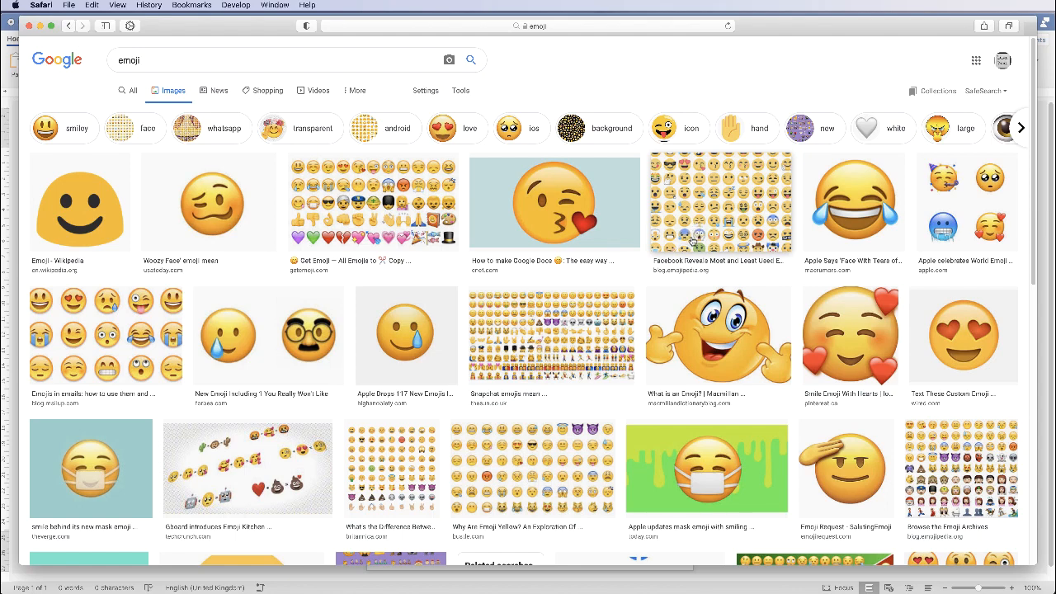
# Capture a screenshot of the enlarged "Emojis in emails" picture's emoji grid and return to the blank Word document.
pyautogui.click(140, 340)
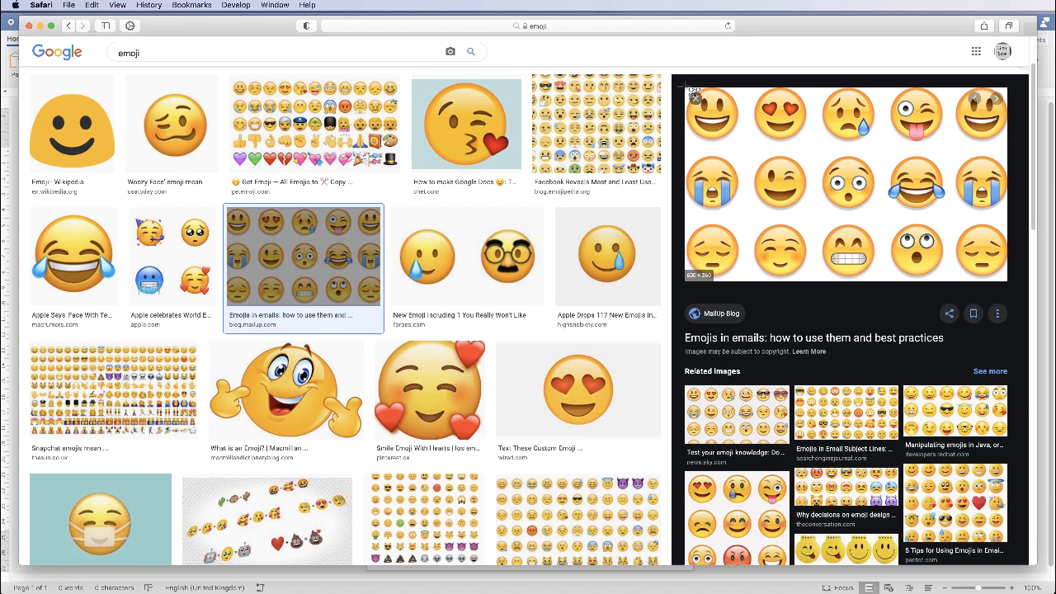
pyautogui.moveTo(684, 85); pyautogui.dragTo(1007, 283)
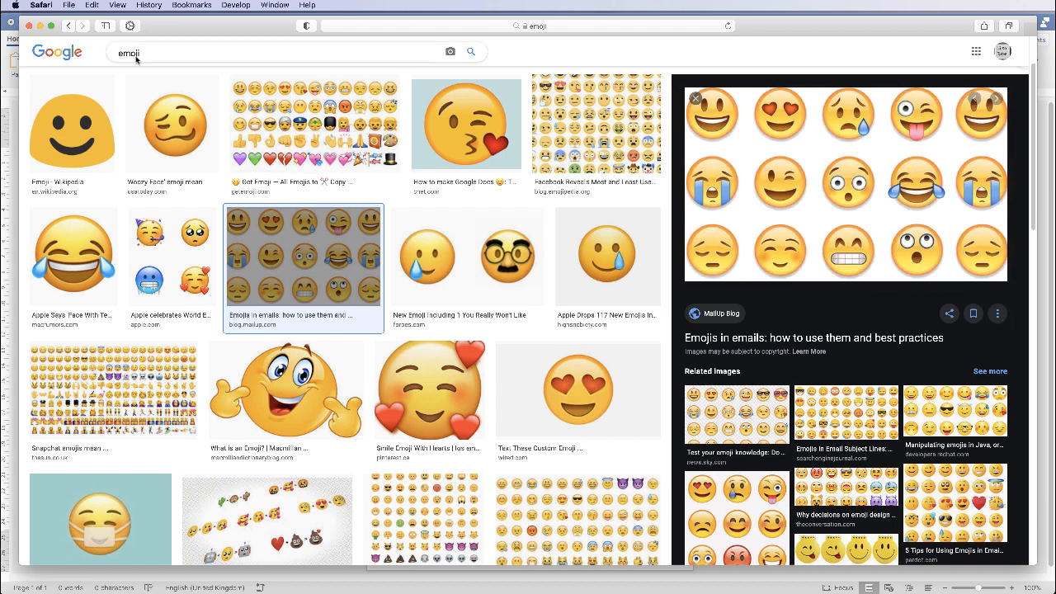
pyautogui.click(40, 25)
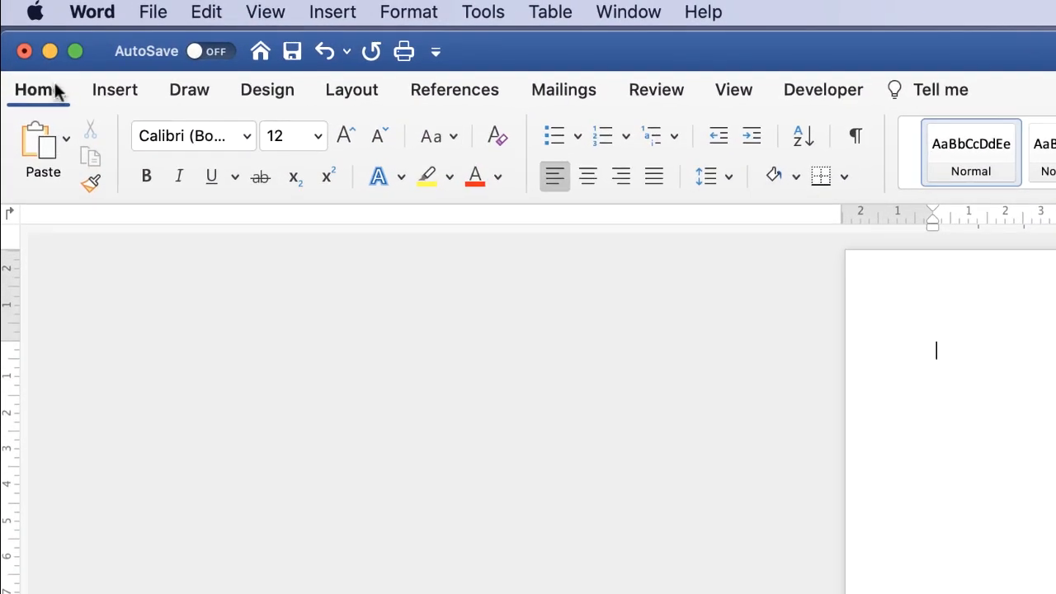
# Insert the picture "Screenshot 2021-01-08 at 09.44.16" from the Desktop and enlarge it to about 14.6 cm high by 24.1 cm wide.
pyautogui.click(112, 87)
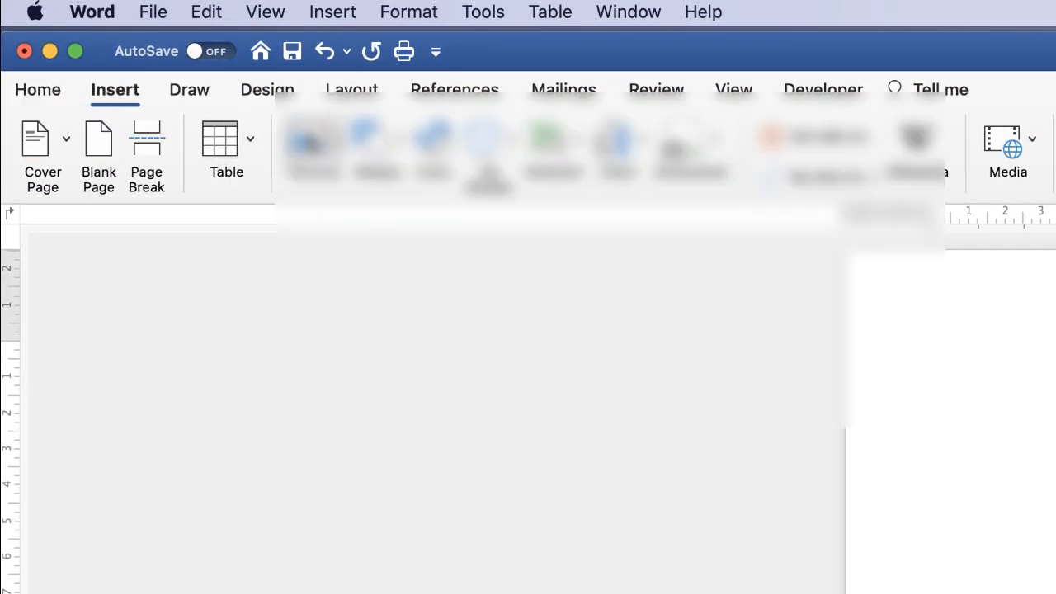
pyautogui.click(330, 144)
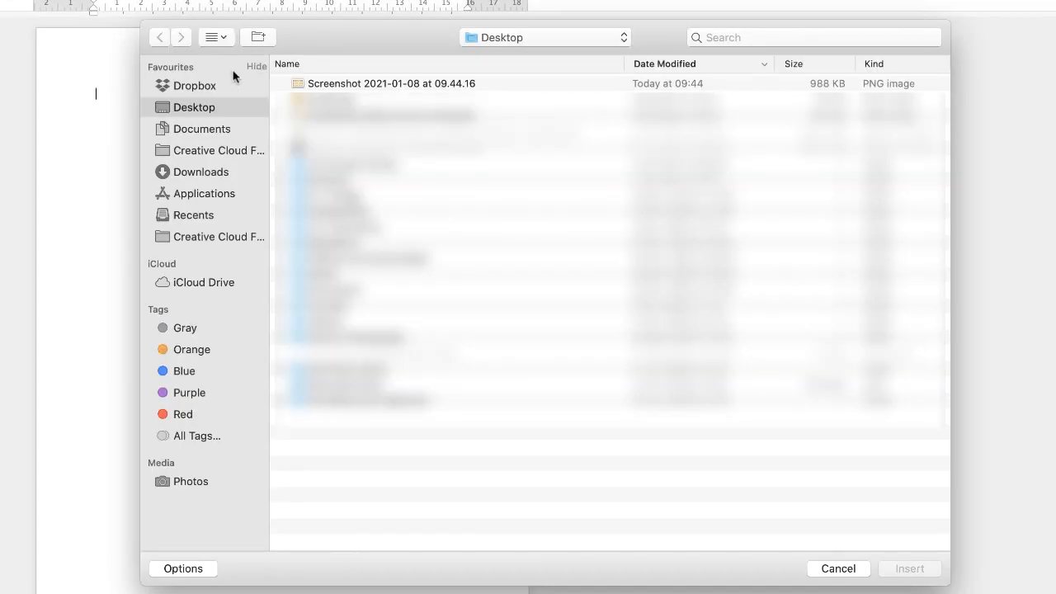
pyautogui.click(350, 85)
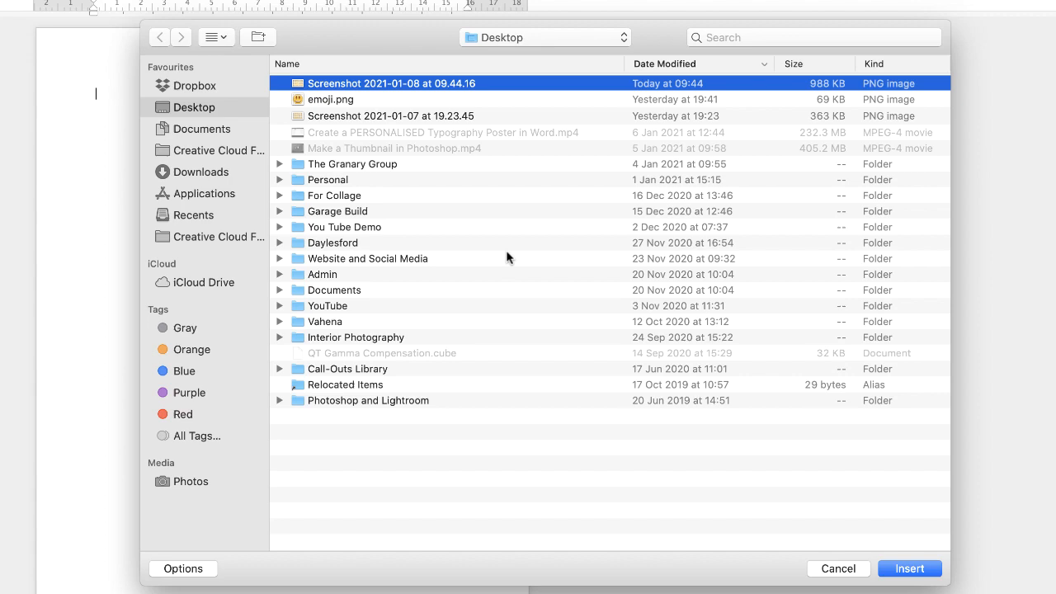
pyautogui.click(911, 572)
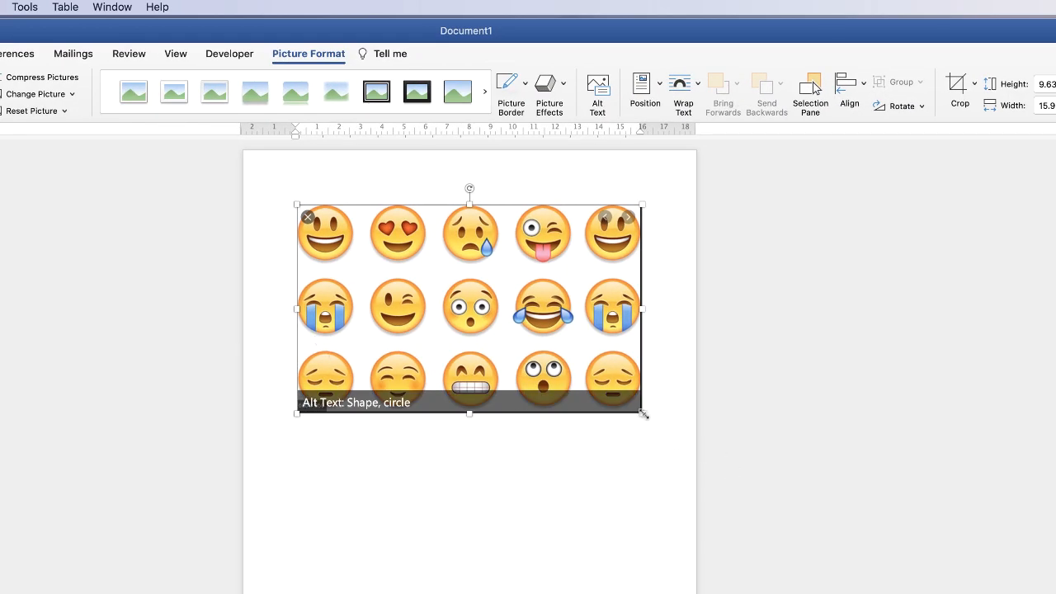
pyautogui.moveTo(643, 413); pyautogui.dragTo(821, 515)
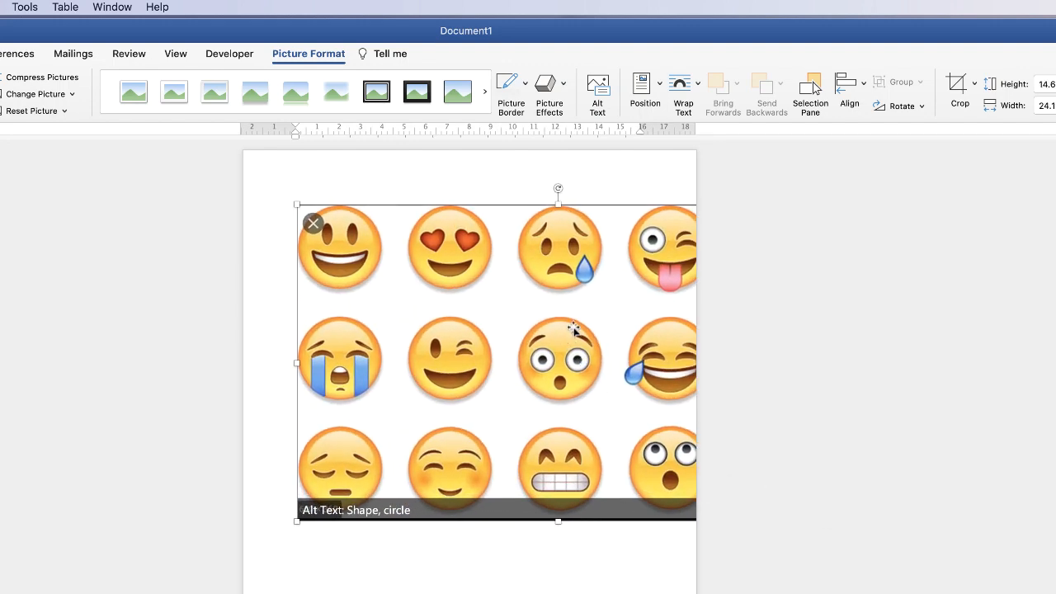
# Set the emoji picture's text wrapping to In Front of Text and move it to the lower half of the page.
pyautogui.moveTo(572, 330); pyautogui.dragTo(584, 424)
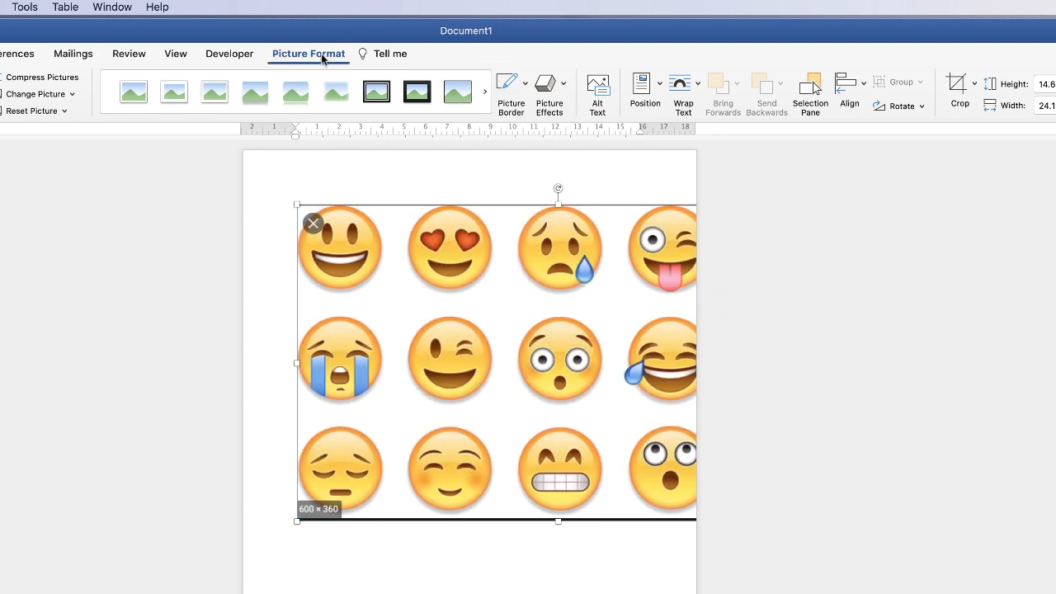
pyautogui.click(698, 87)
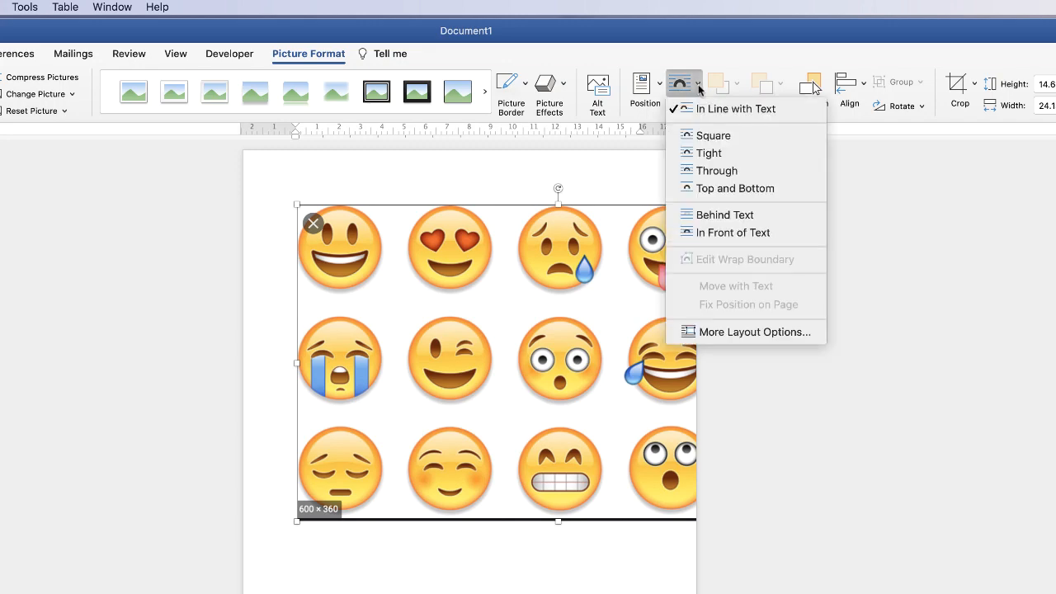
pyautogui.click(717, 234)
pyautogui.moveTo(474, 202); pyautogui.dragTo(658, 507)
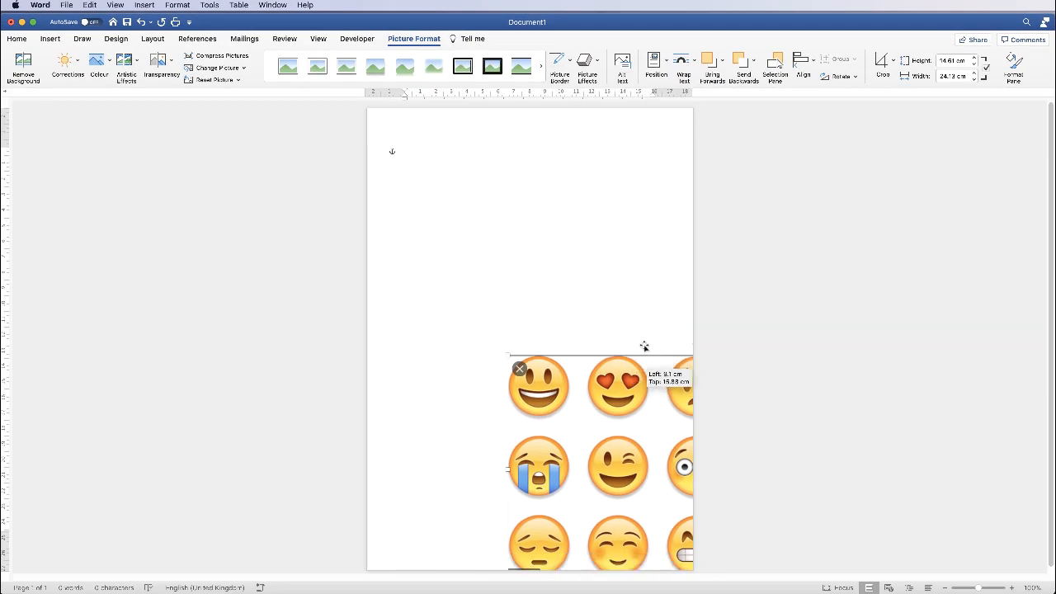
pyautogui.moveTo(644, 346); pyautogui.dragTo(543, 341)
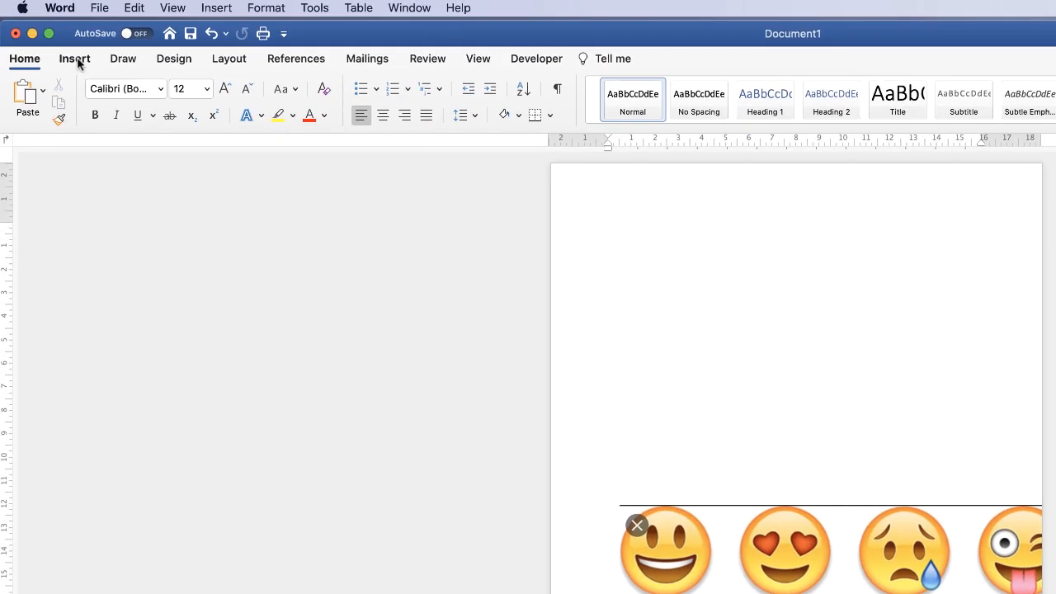
# Draw a circle about 9.2 cm in diameter in the empty area above the emoji picture.
pyautogui.click(76, 61)
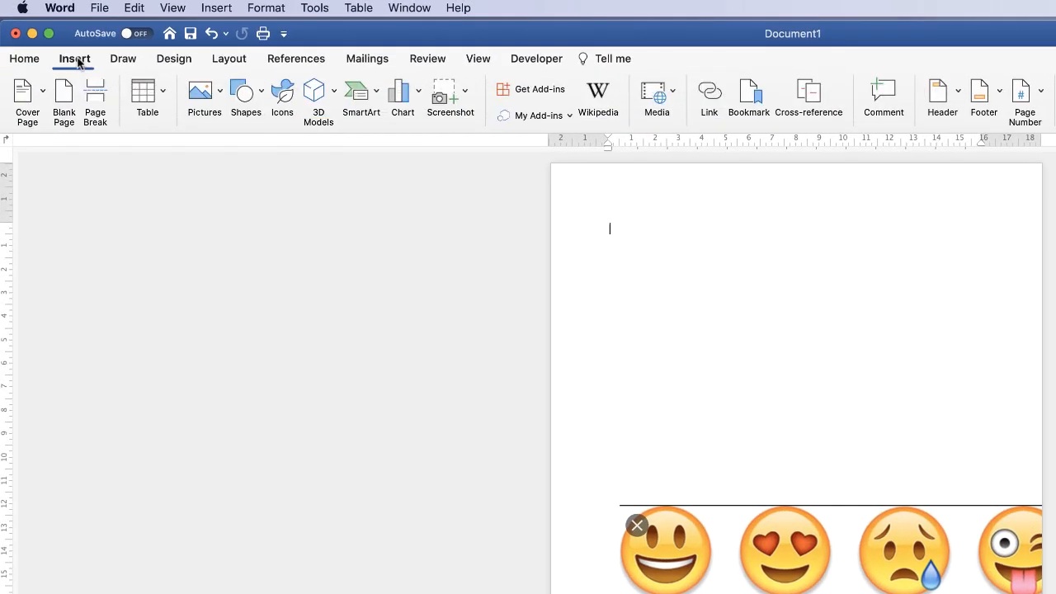
pyautogui.click(262, 95)
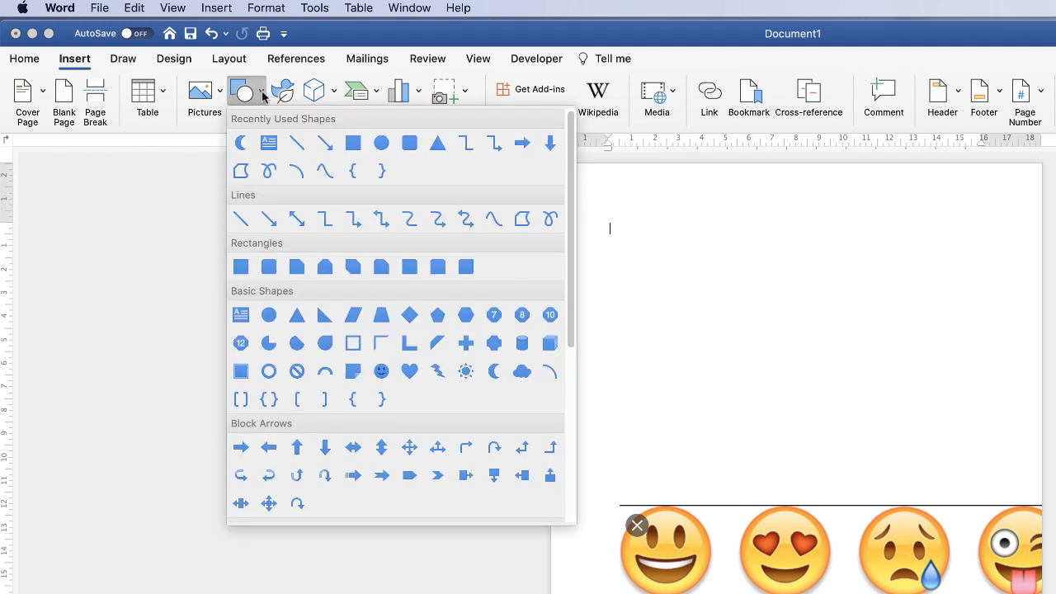
pyautogui.click(269, 317)
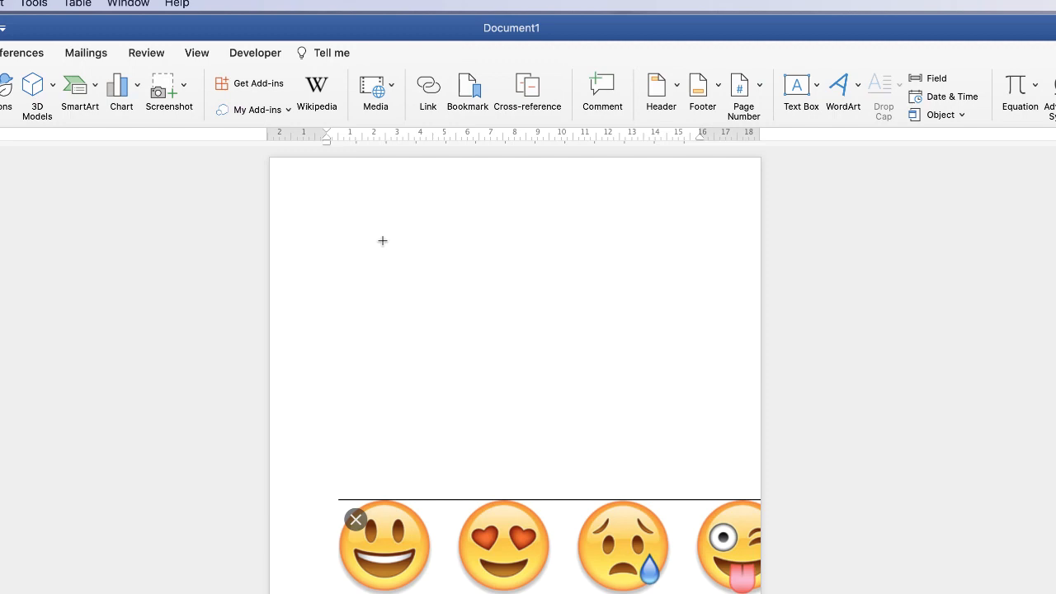
pyautogui.moveTo(406, 231); pyautogui.dragTo(595, 445)
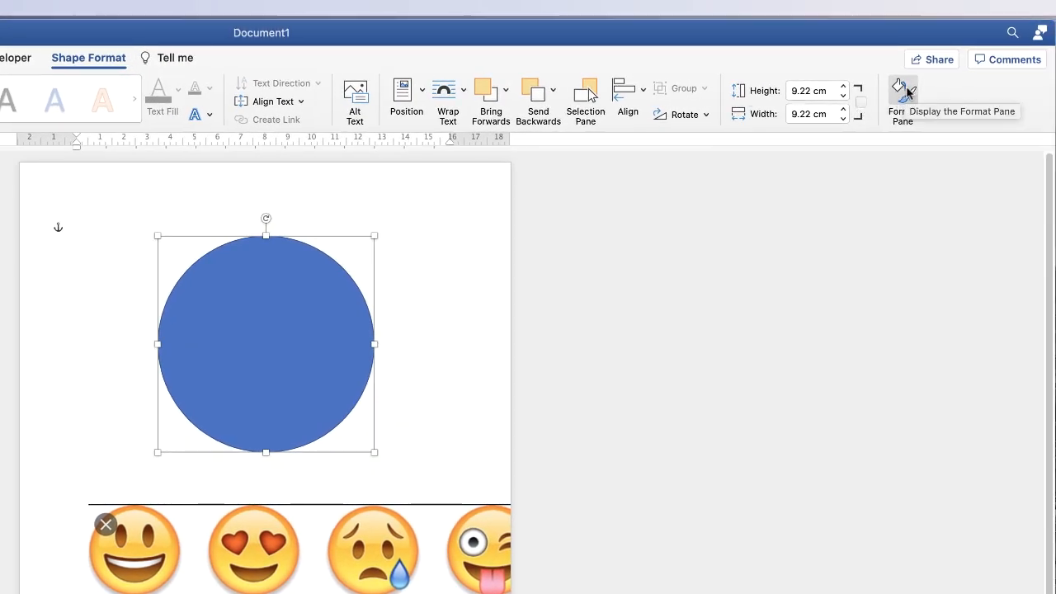
# Colour the circle's solid outline orange, sampled from the upper edge of the first smiling emoji.
pyautogui.doubleClick(269, 318)
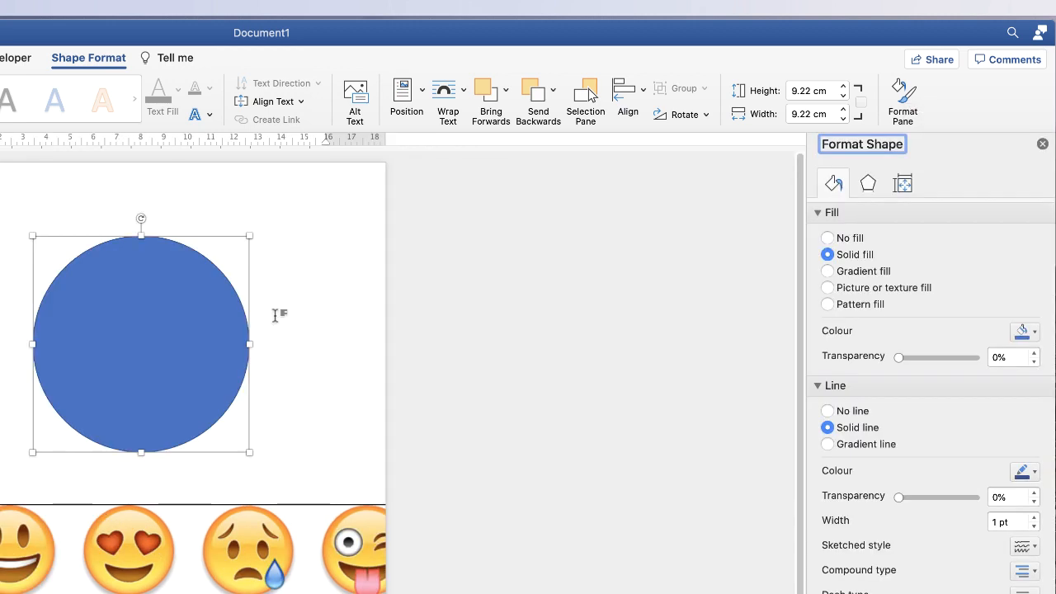
pyautogui.click(817, 213)
pyautogui.click(817, 233)
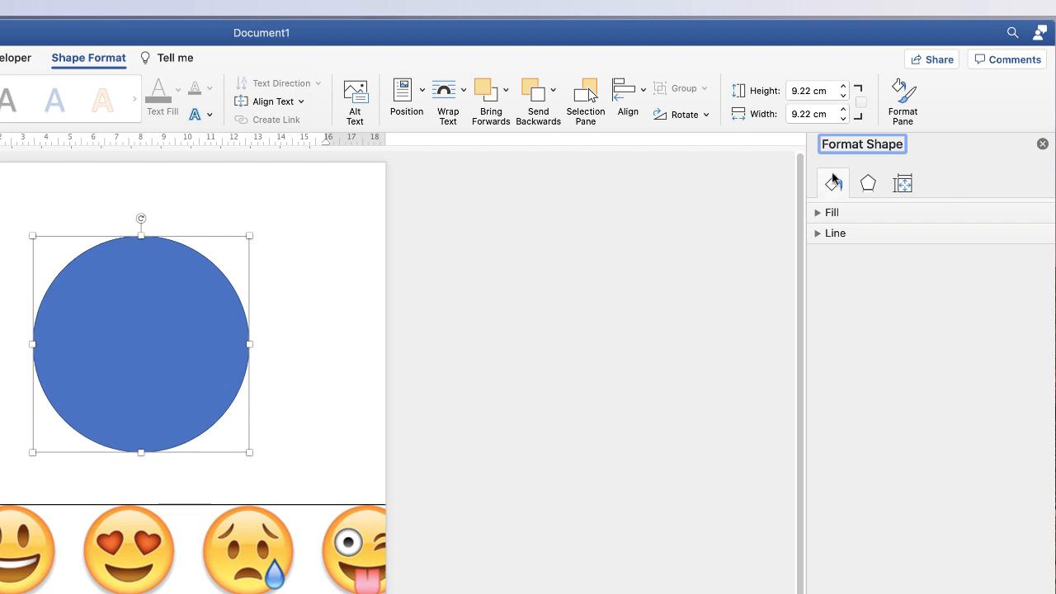
pyautogui.click(819, 236)
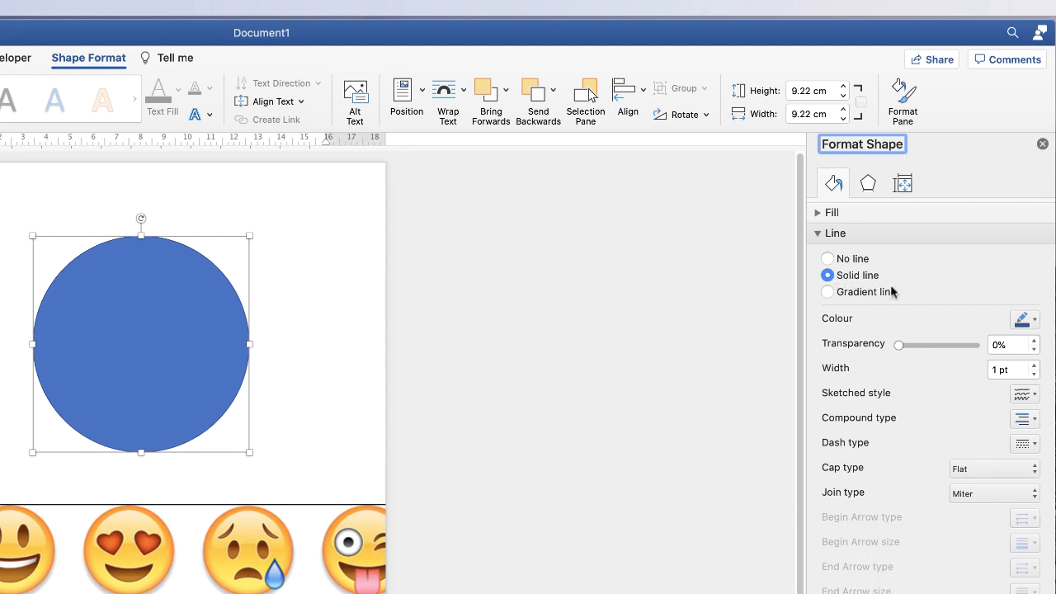
pyautogui.click(1021, 321)
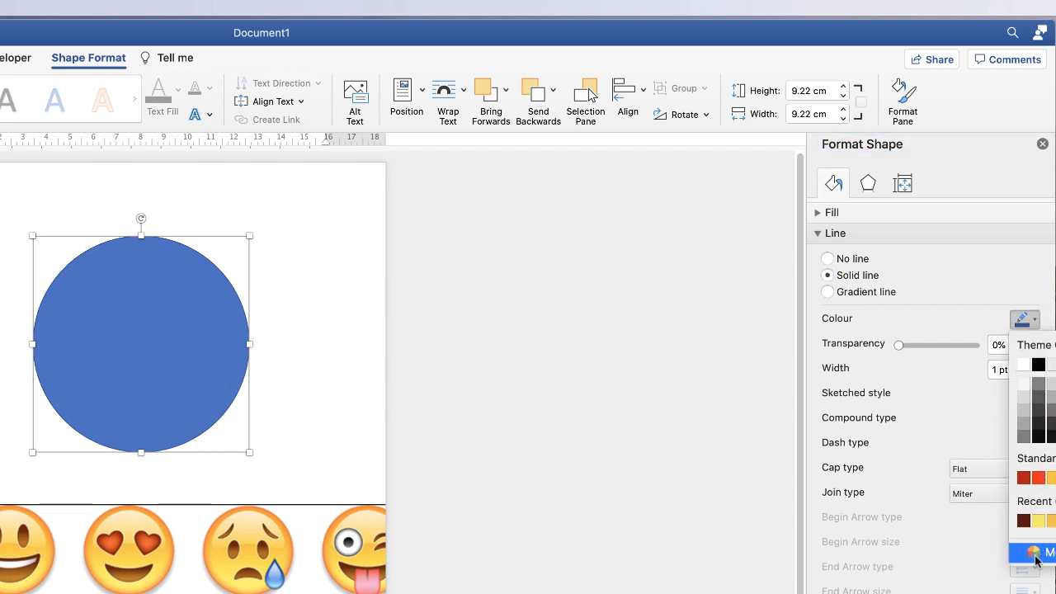
pyautogui.click(1035, 554)
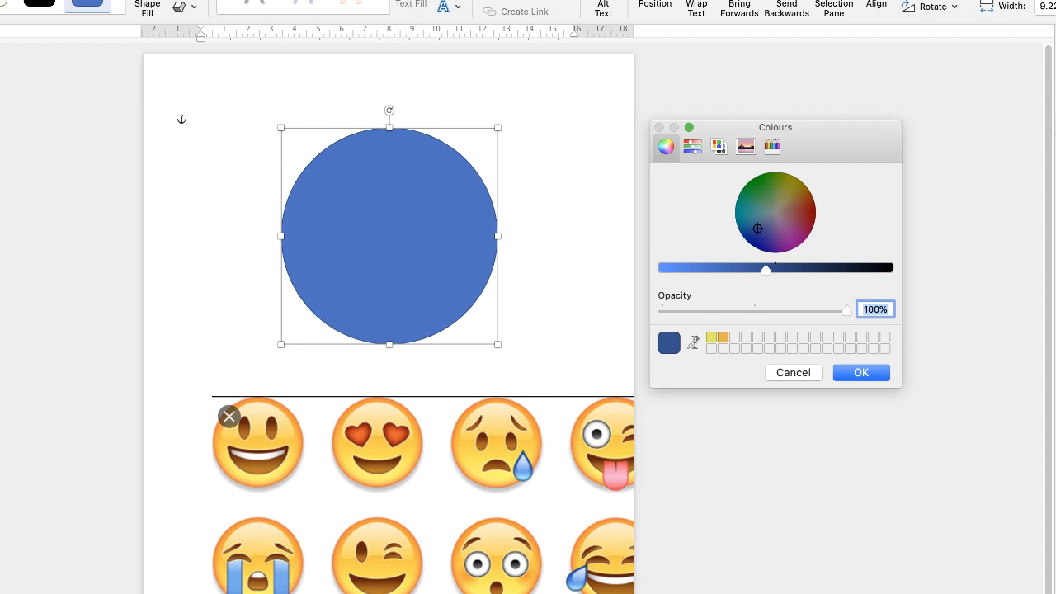
pyautogui.click(693, 343)
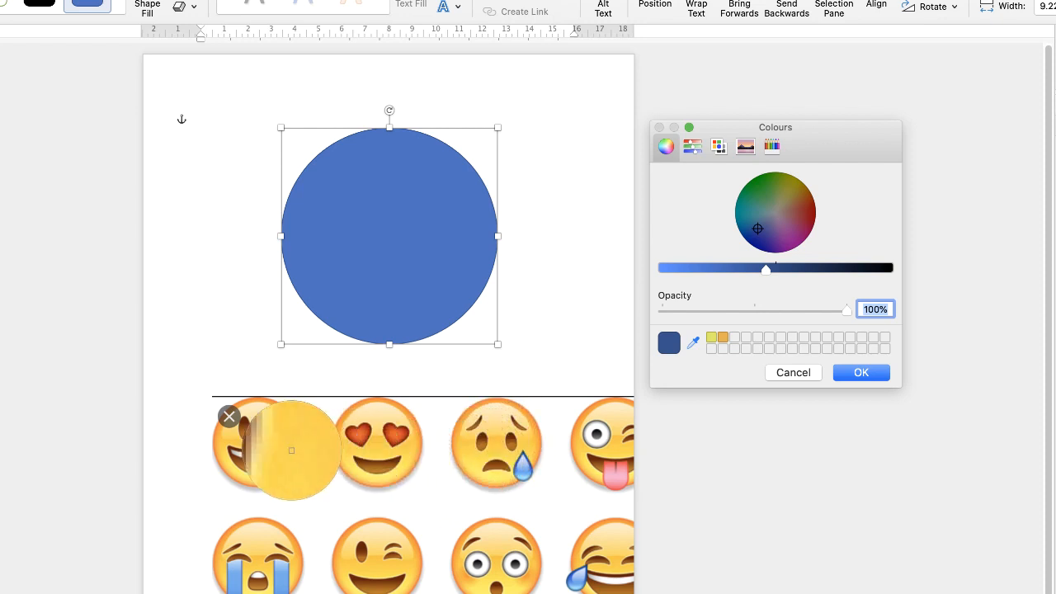
pyautogui.click(263, 399)
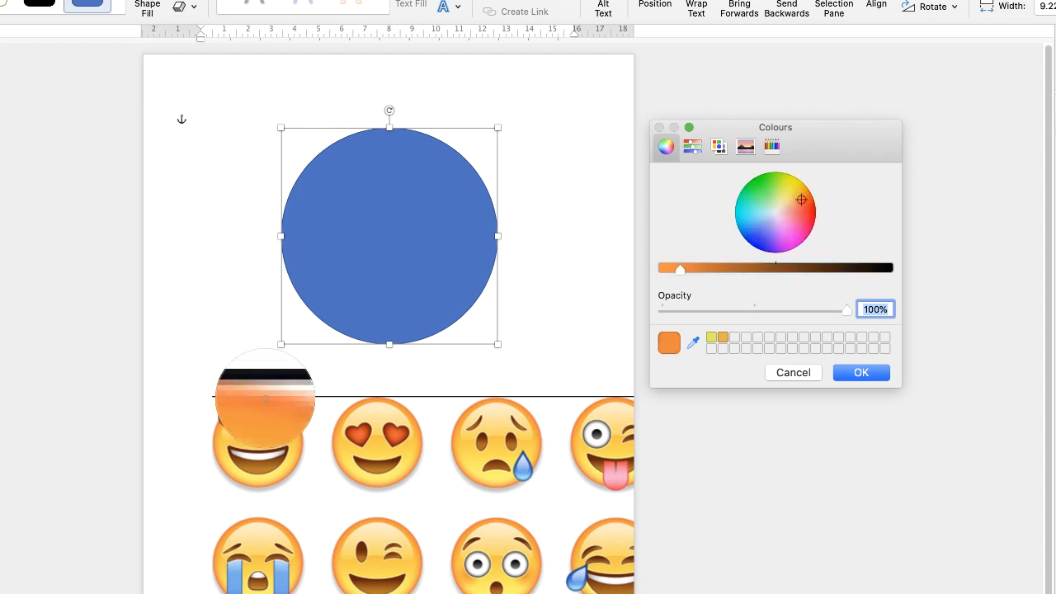
pyautogui.click(264, 399)
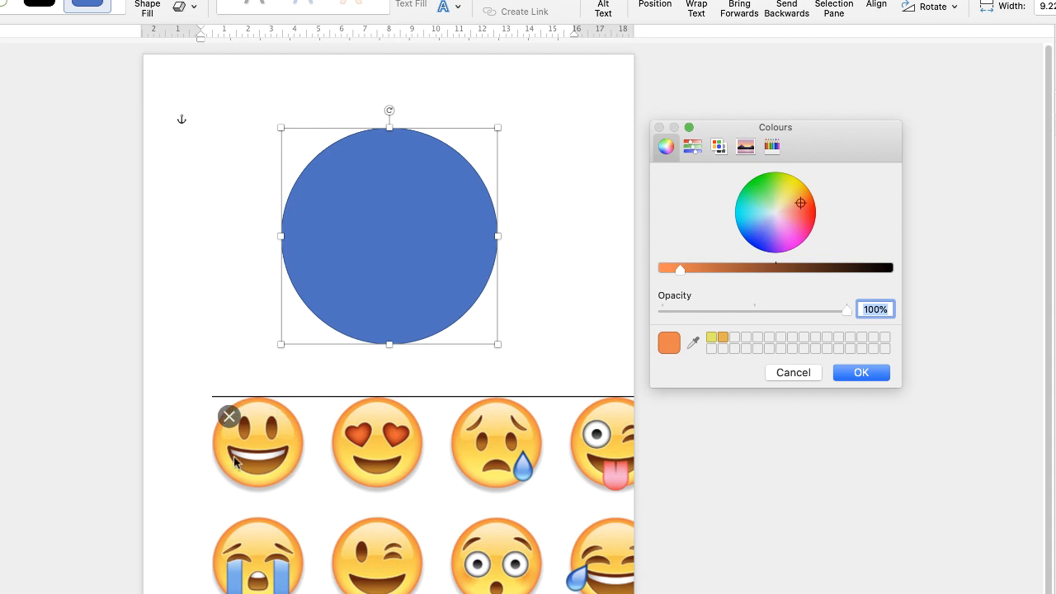
pyautogui.click(879, 373)
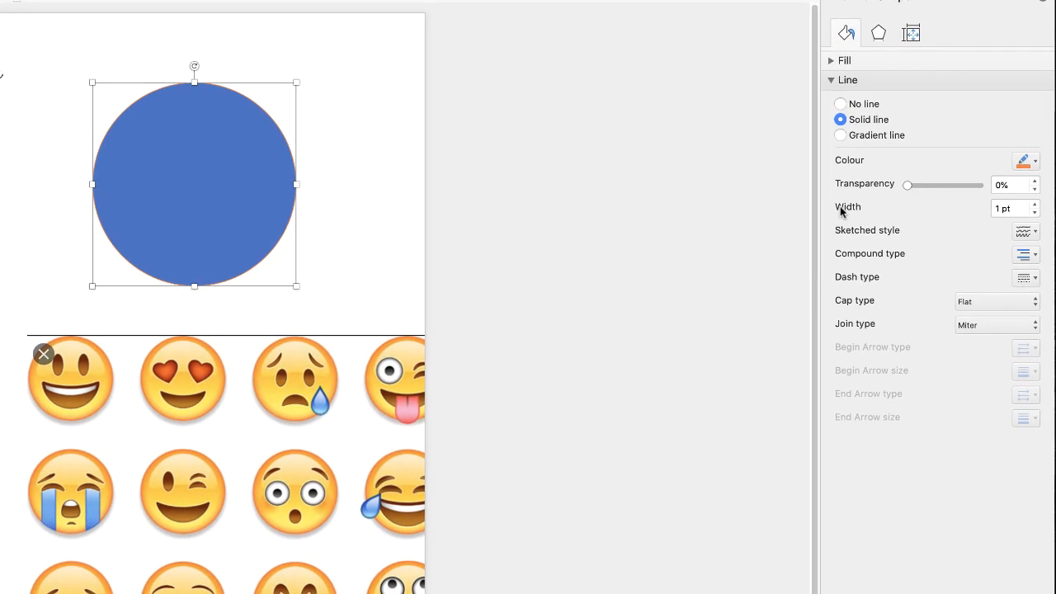
# Set the circle's outline width to 9.5 pt.
pyautogui.click(1035, 205)
pyautogui.click(1035, 204)
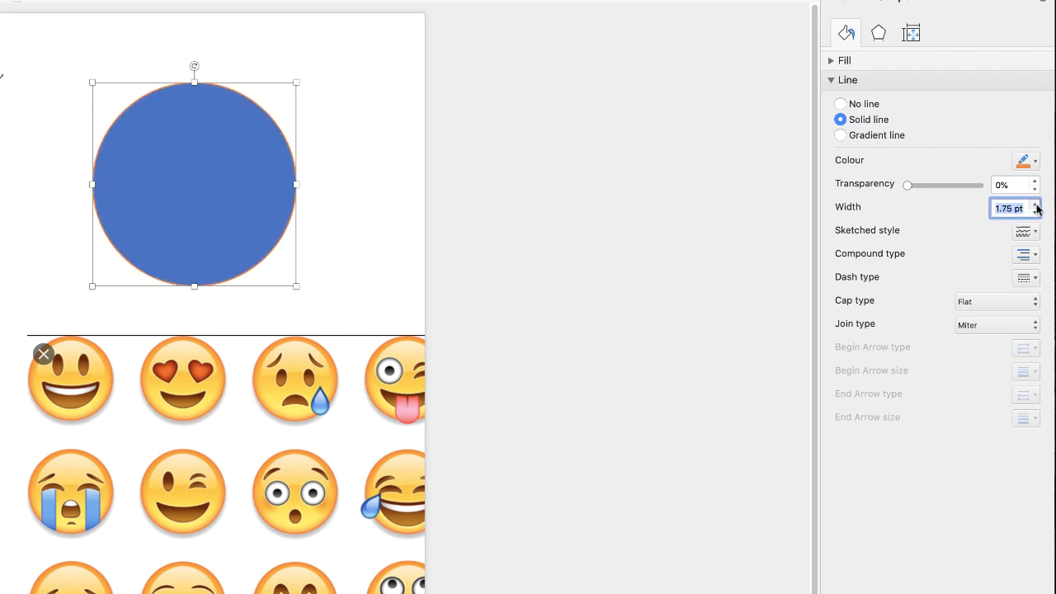
pyautogui.click(1035, 204)
pyautogui.click(1035, 204)
pyautogui.click(1035, 204)
pyautogui.click(1036, 204)
pyautogui.click(1035, 204)
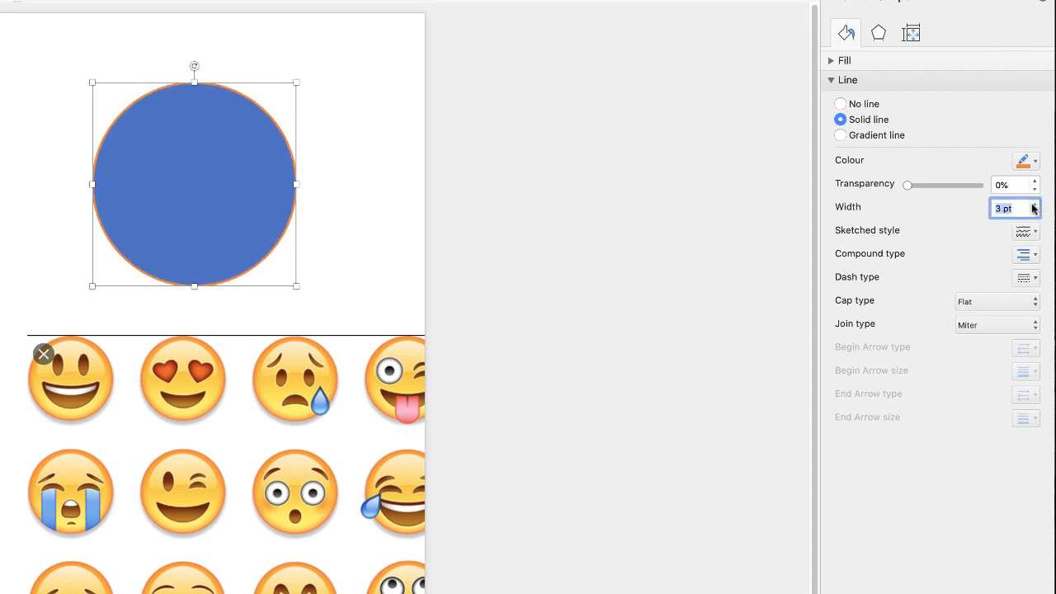
pyautogui.click(1035, 204)
pyautogui.click(1035, 203)
pyautogui.click(1035, 204)
pyautogui.click(1036, 204)
pyautogui.click(1036, 204)
pyautogui.click(1035, 204)
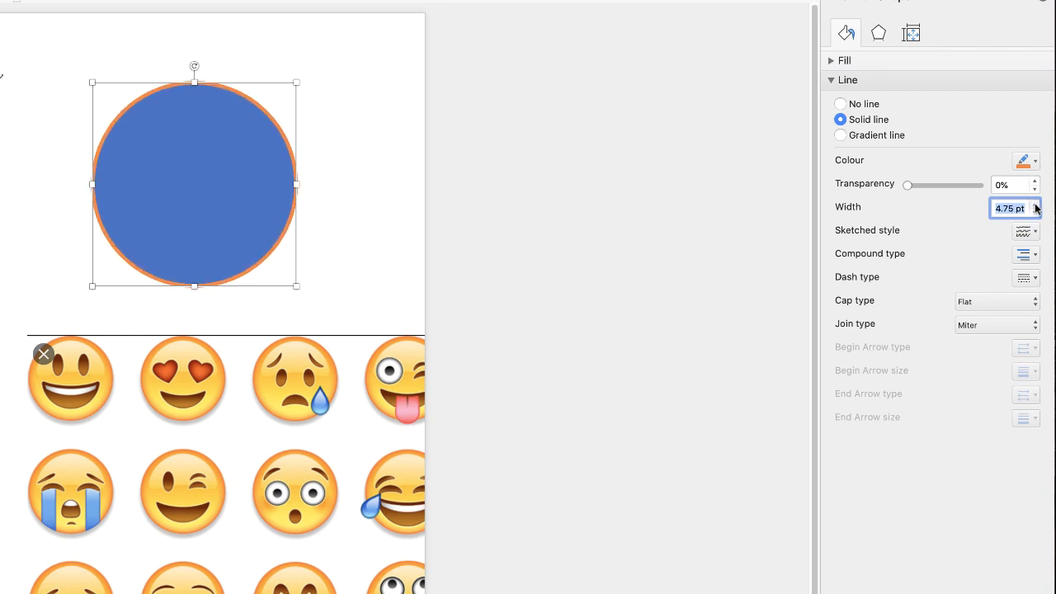
pyautogui.click(1035, 204)
pyautogui.click(1035, 204)
pyautogui.click(1035, 203)
pyautogui.click(1035, 204)
pyautogui.click(1035, 204)
pyautogui.click(1035, 204)
pyautogui.click(1035, 204)
pyautogui.click(1035, 204)
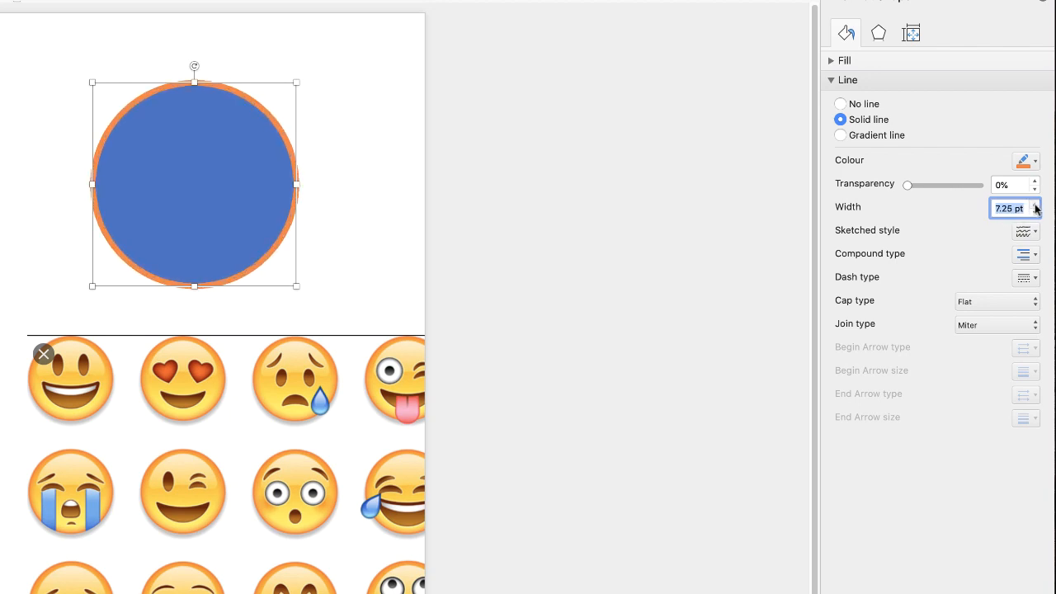
pyautogui.click(1035, 204)
pyautogui.click(1035, 204)
pyautogui.click(1035, 203)
pyautogui.click(1035, 204)
pyautogui.click(1035, 204)
pyautogui.click(1035, 204)
pyautogui.click(1035, 203)
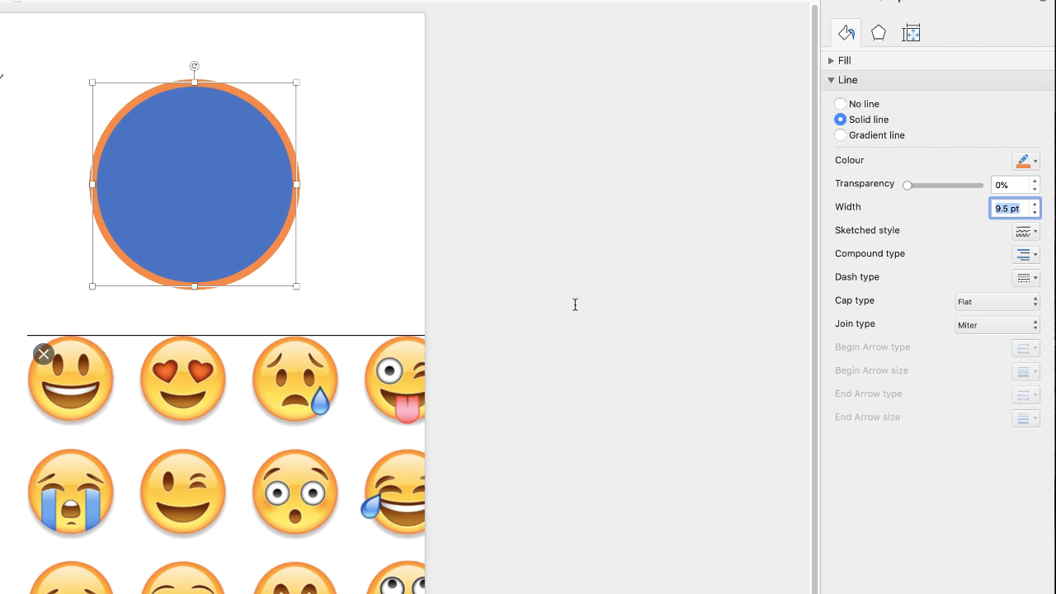
# Change the circle's outline to a gradient line and remove its two middle gradient stops.
pyautogui.click(841, 136)
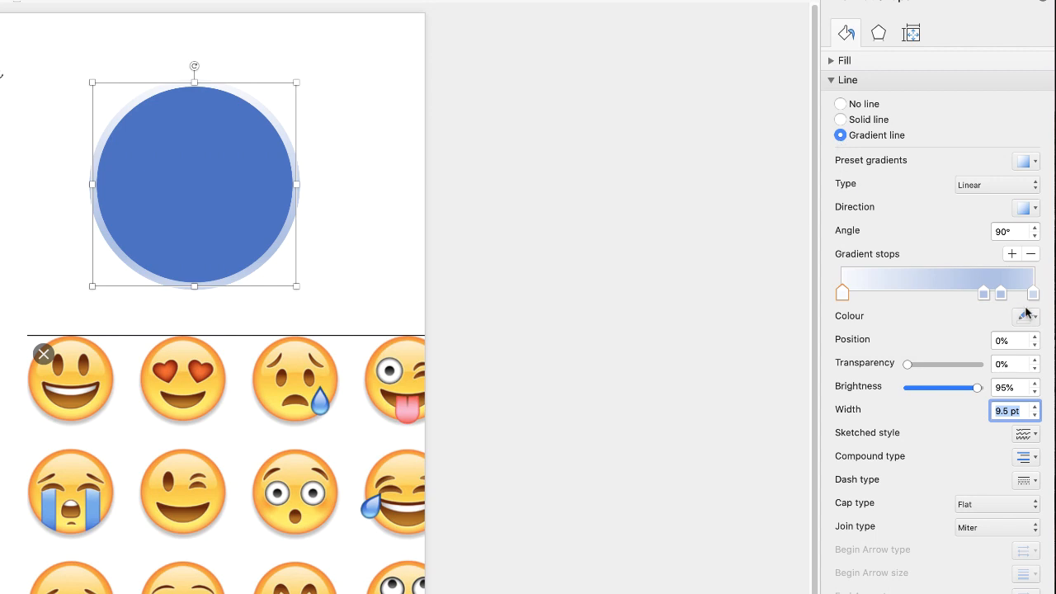
pyautogui.click(984, 297)
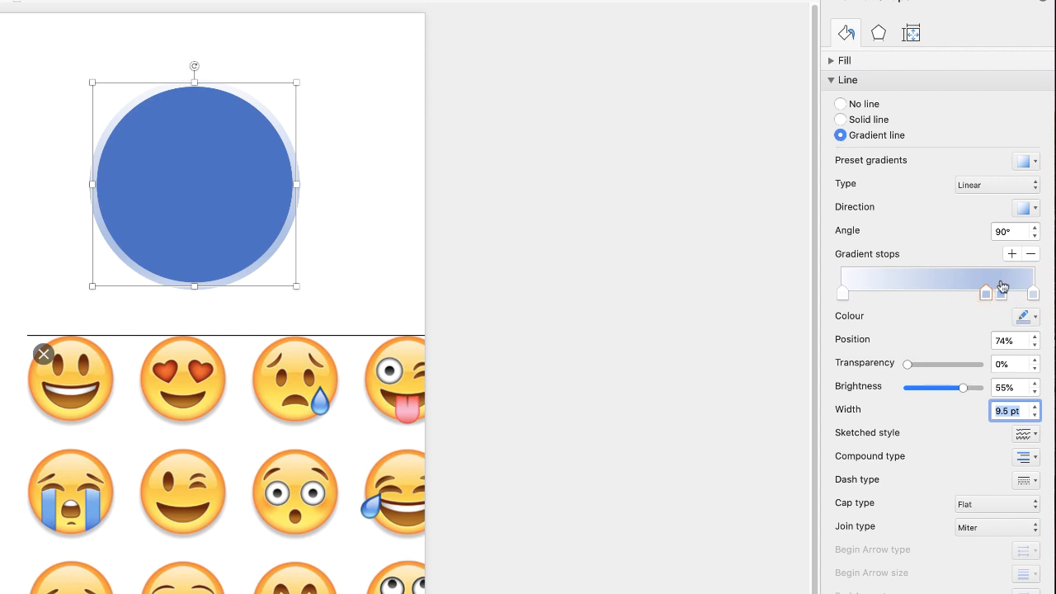
pyautogui.click(1032, 255)
pyautogui.click(1001, 294)
pyautogui.click(1031, 255)
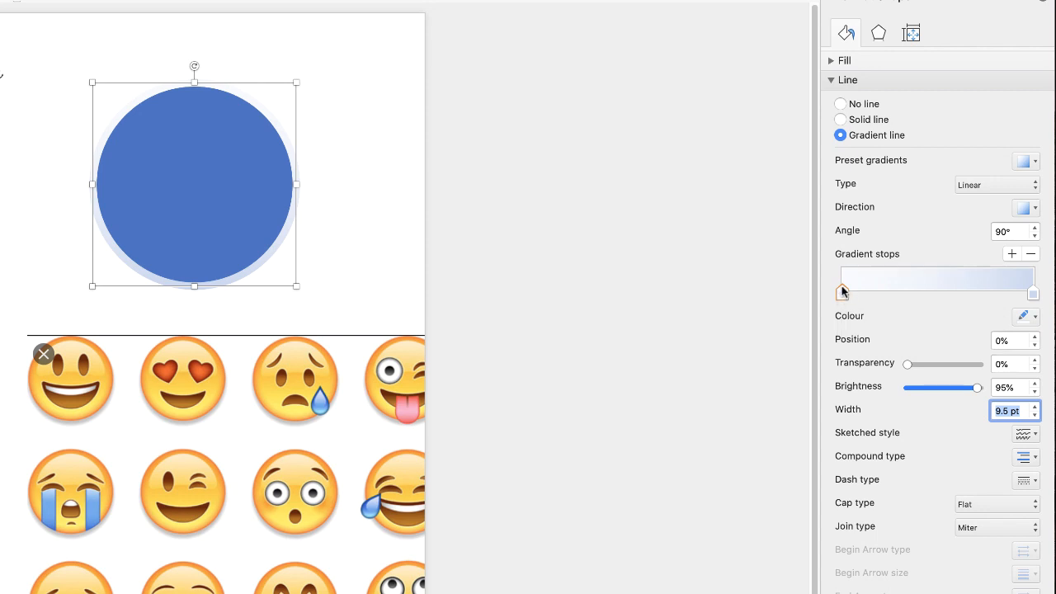
# Colour the outline gradient's first stop with the recent orange and its last stop with light orange sampled from the first emoji's lower edge.
pyautogui.click(1023, 317)
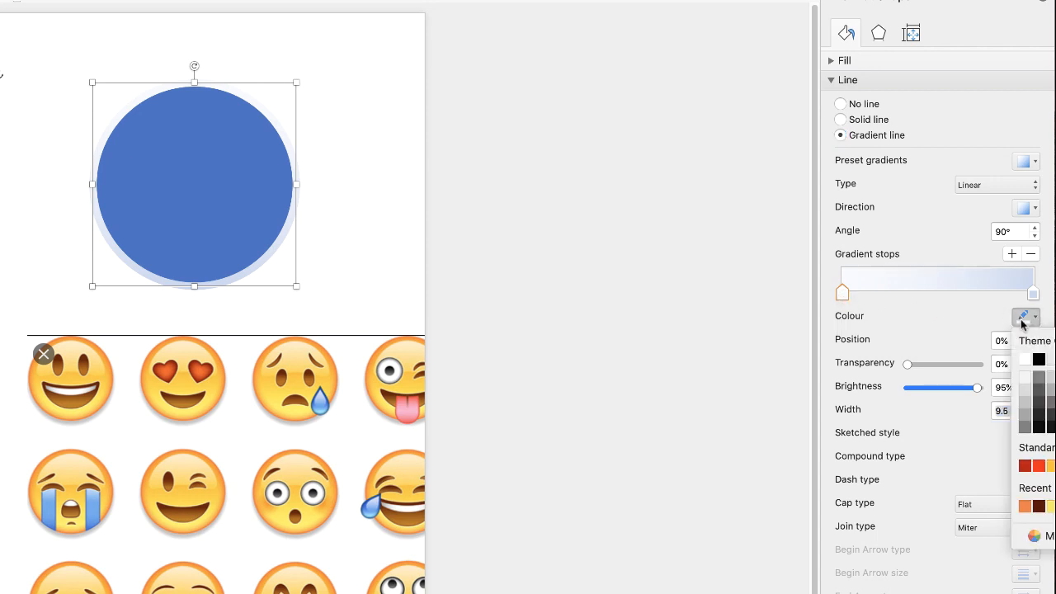
pyautogui.click(1025, 507)
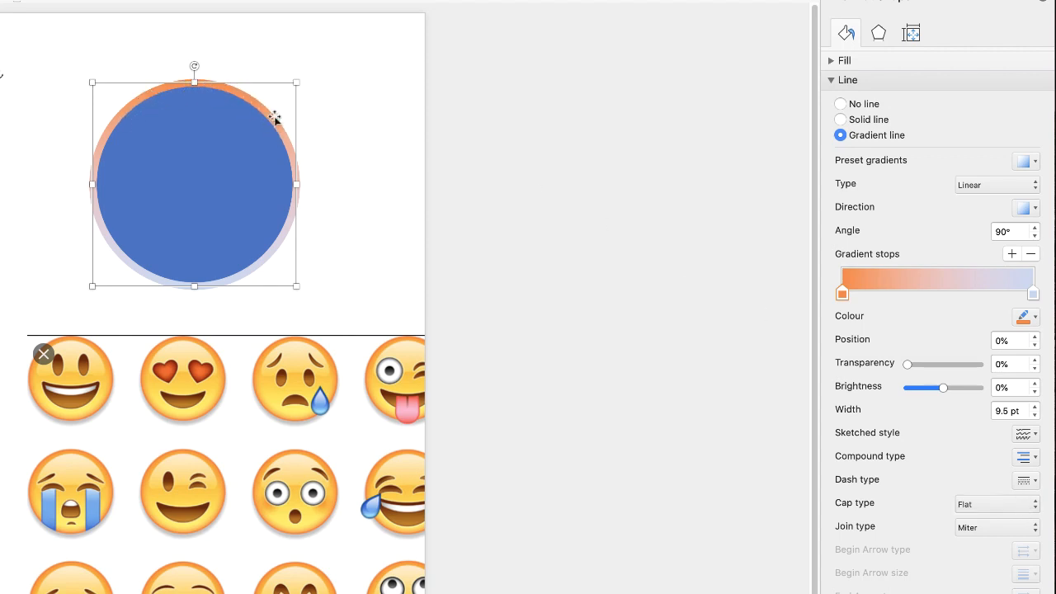
pyautogui.click(1033, 294)
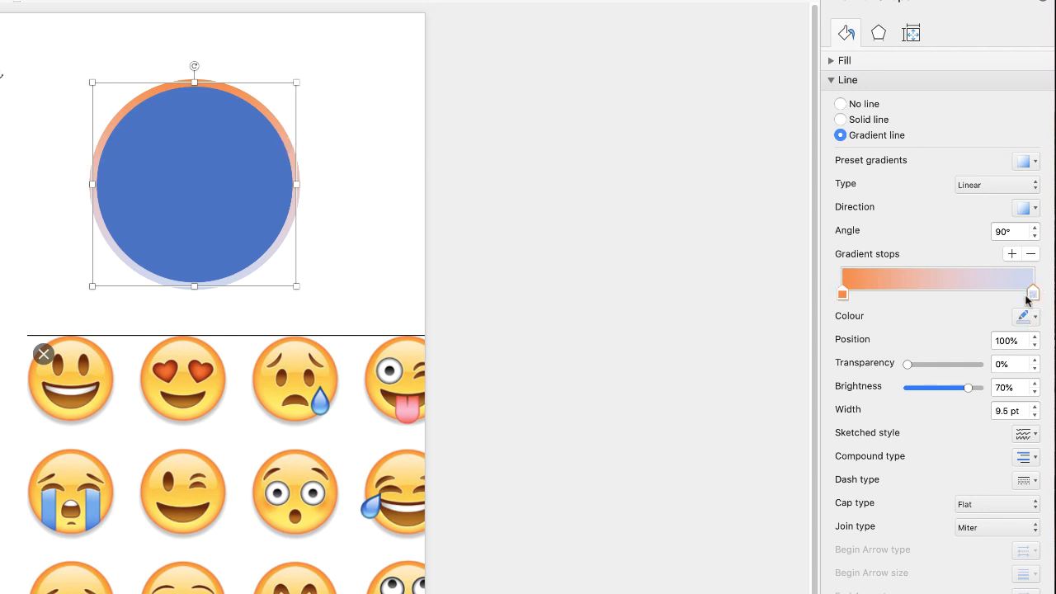
pyautogui.click(1023, 317)
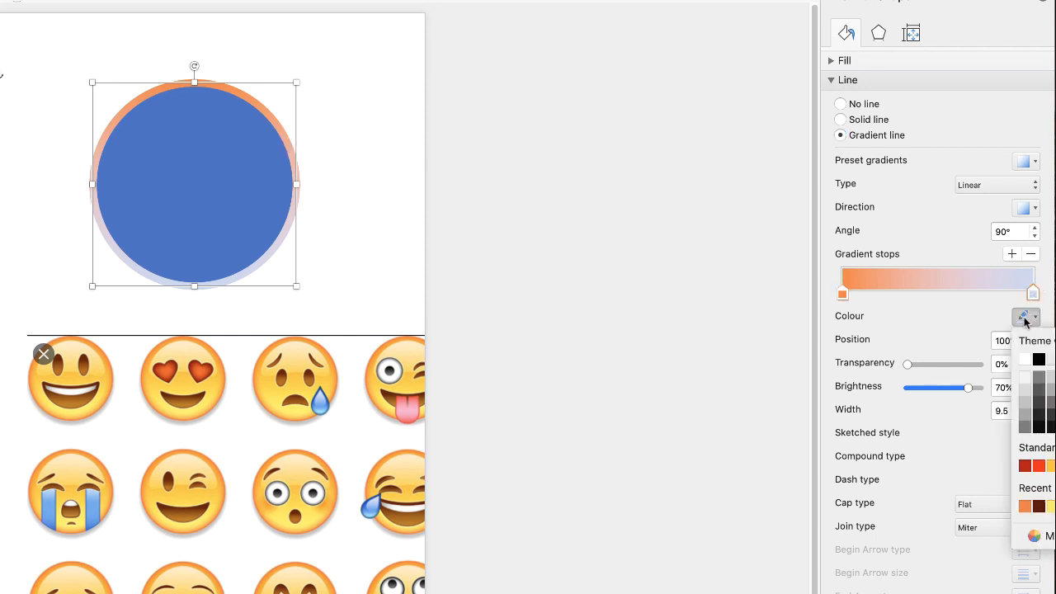
pyautogui.click(1037, 537)
pyautogui.click(480, 285)
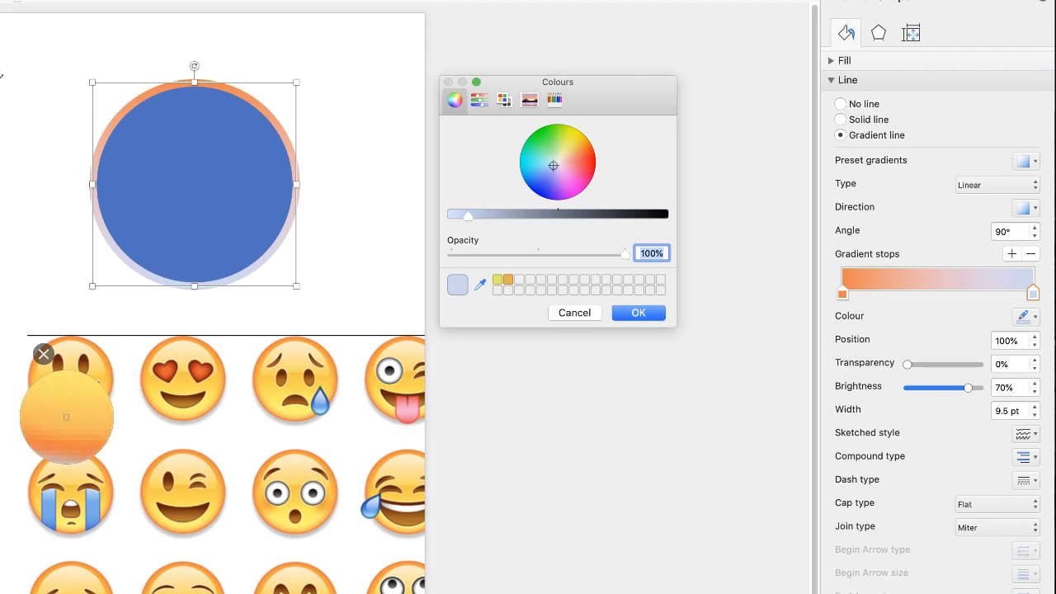
pyautogui.click(66, 419)
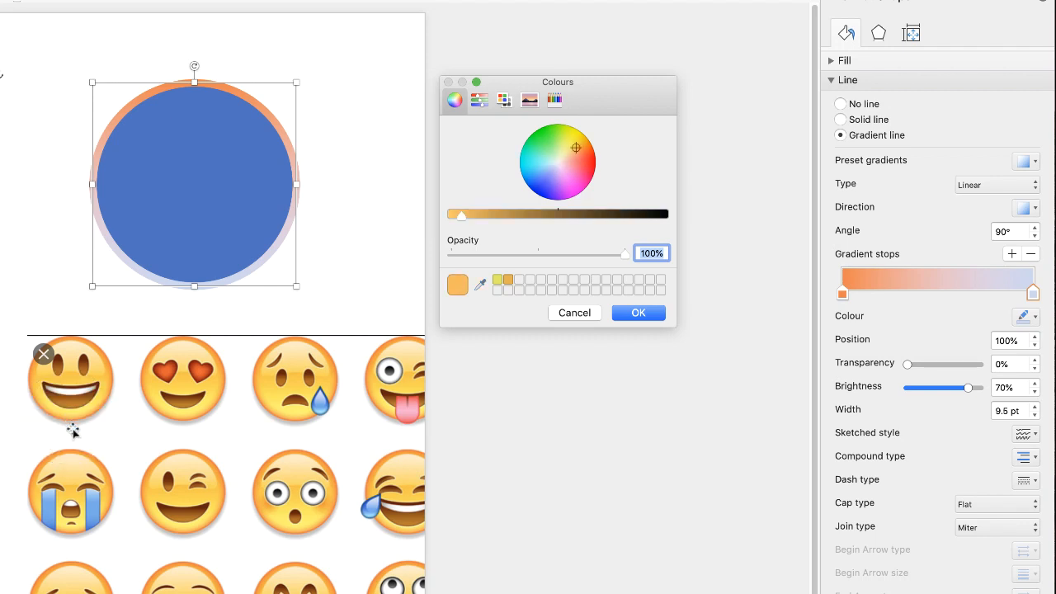
pyautogui.click(652, 318)
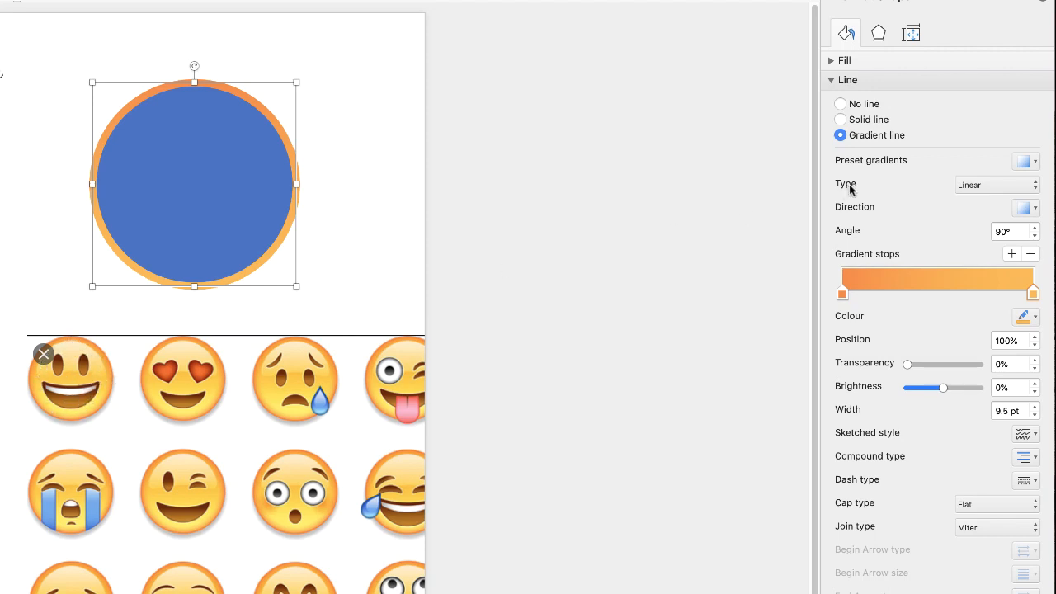
# Give the circle a gradient fill and set its first stop's colour to white.
pyautogui.click(831, 80)
pyautogui.click(831, 80)
pyautogui.click(831, 61)
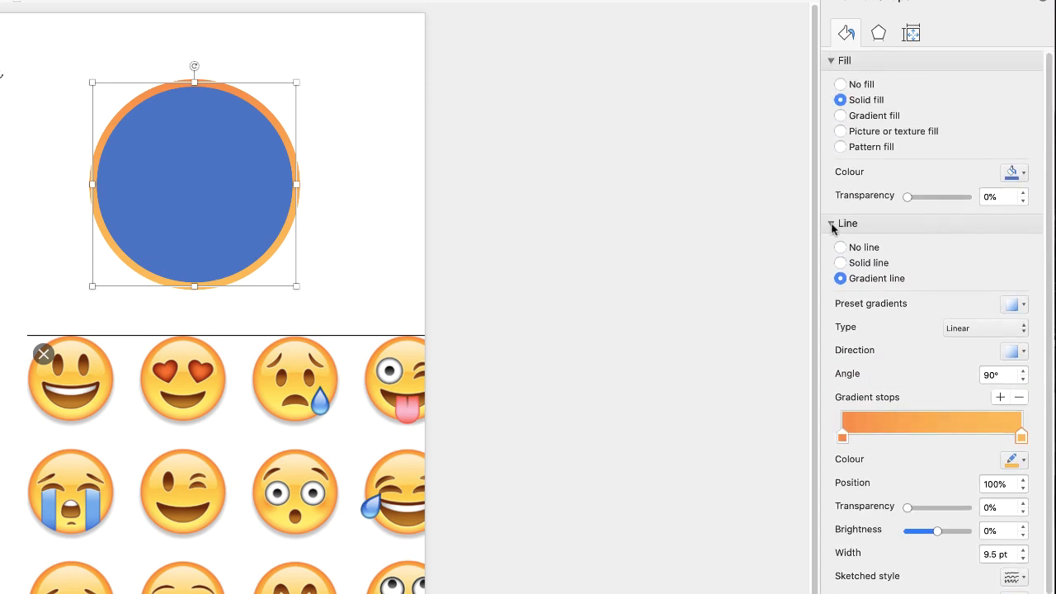
pyautogui.click(831, 225)
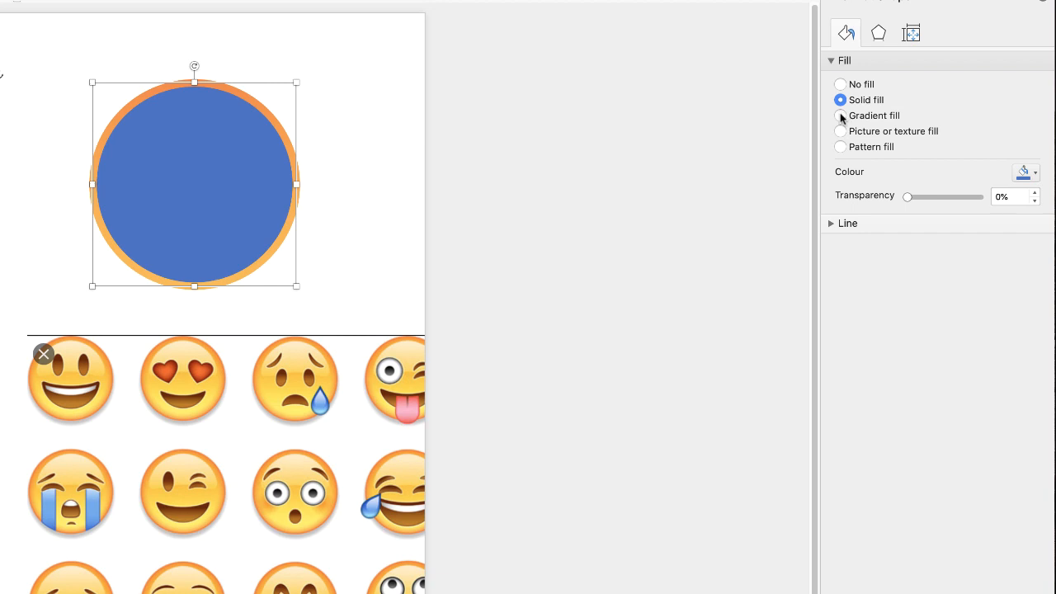
pyautogui.click(841, 116)
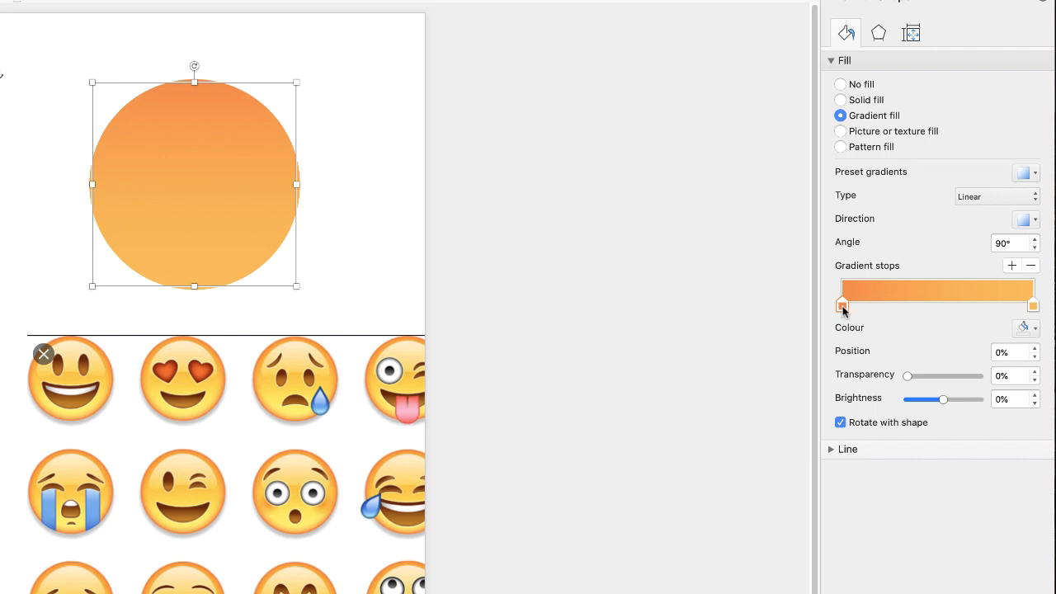
pyautogui.click(1023, 329)
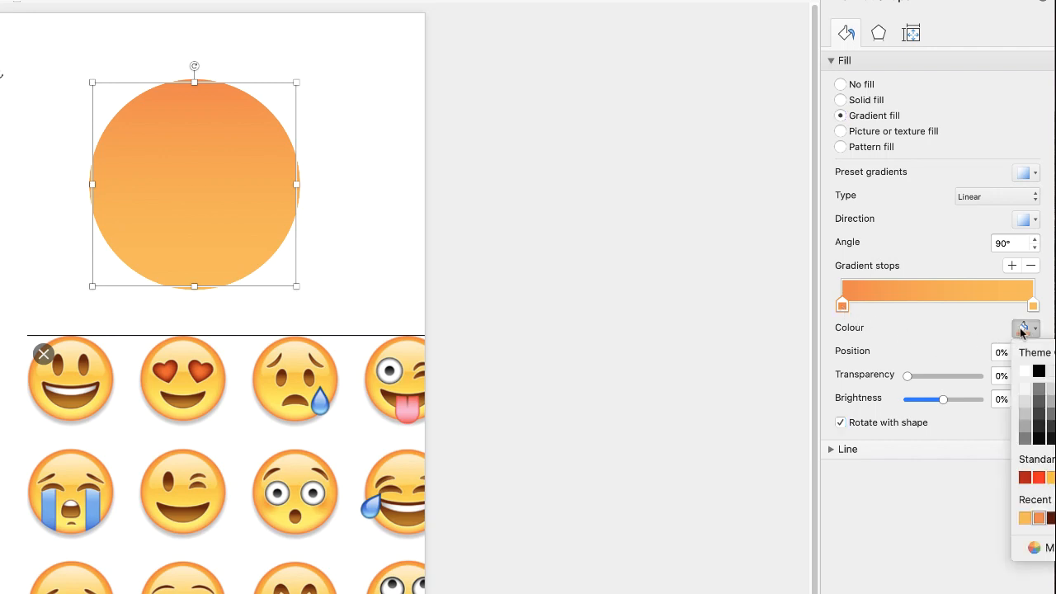
pyautogui.click(1025, 372)
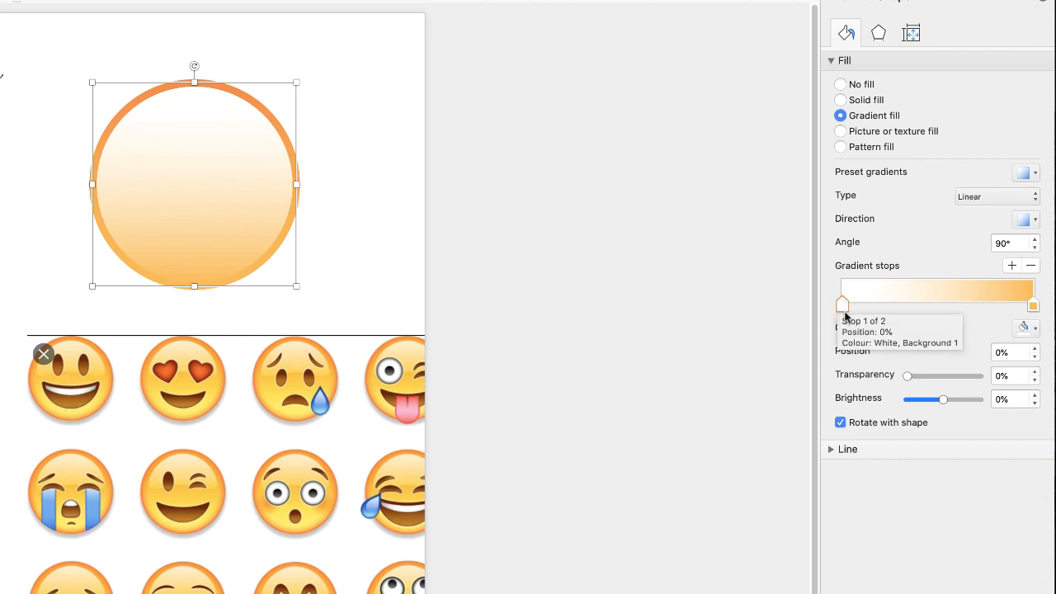
# Add a middle stop to the fill gradient, colour it light yellow sampled from between the first emoji's eyes, and place it at 33%.
pyautogui.click(1011, 266)
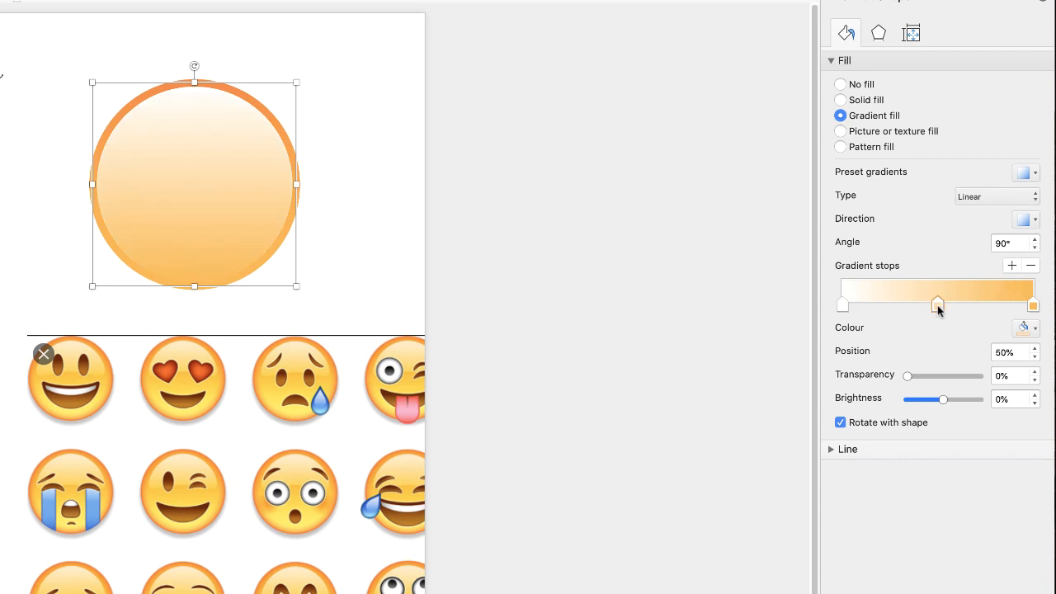
pyautogui.moveTo(938, 307); pyautogui.dragTo(918, 308)
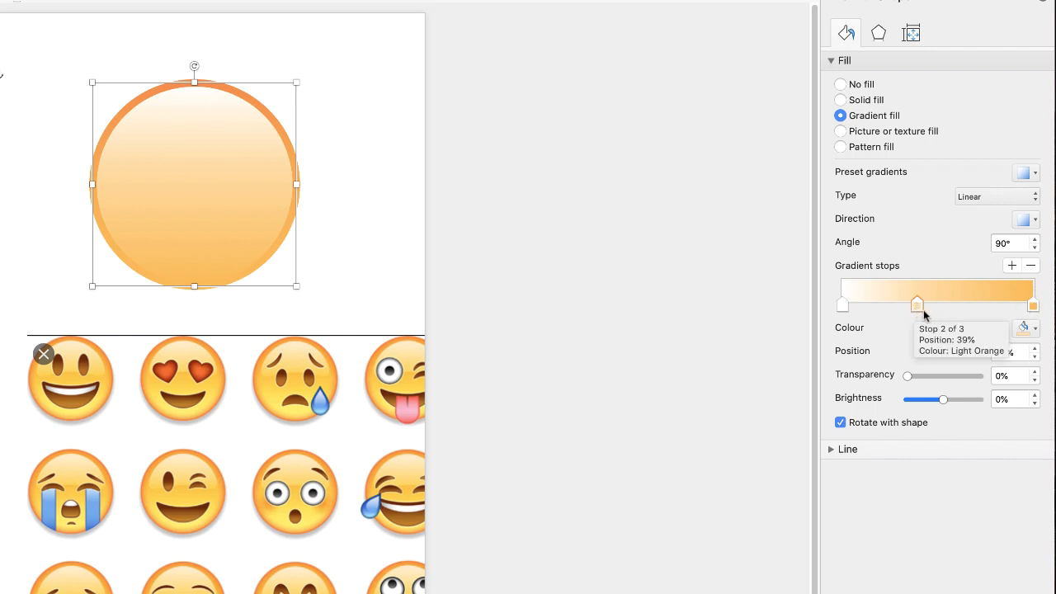
pyautogui.click(1025, 329)
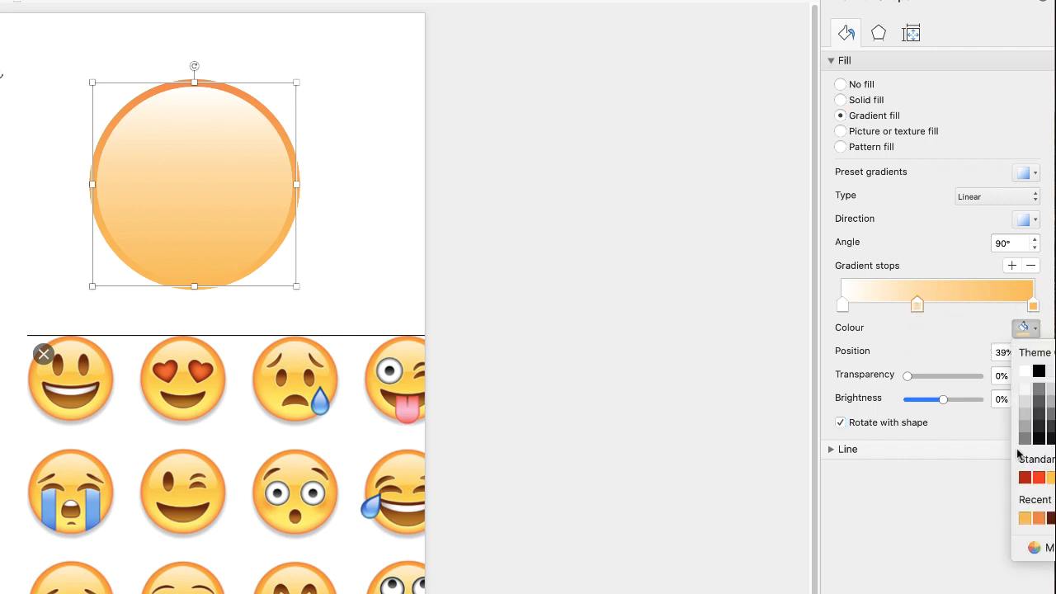
pyautogui.click(1033, 548)
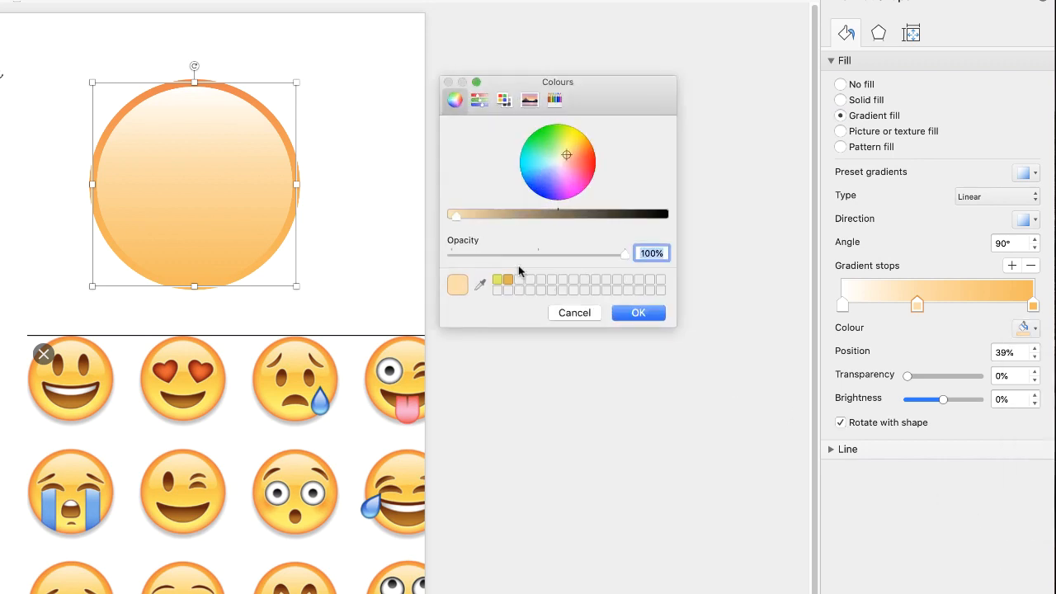
pyautogui.click(480, 283)
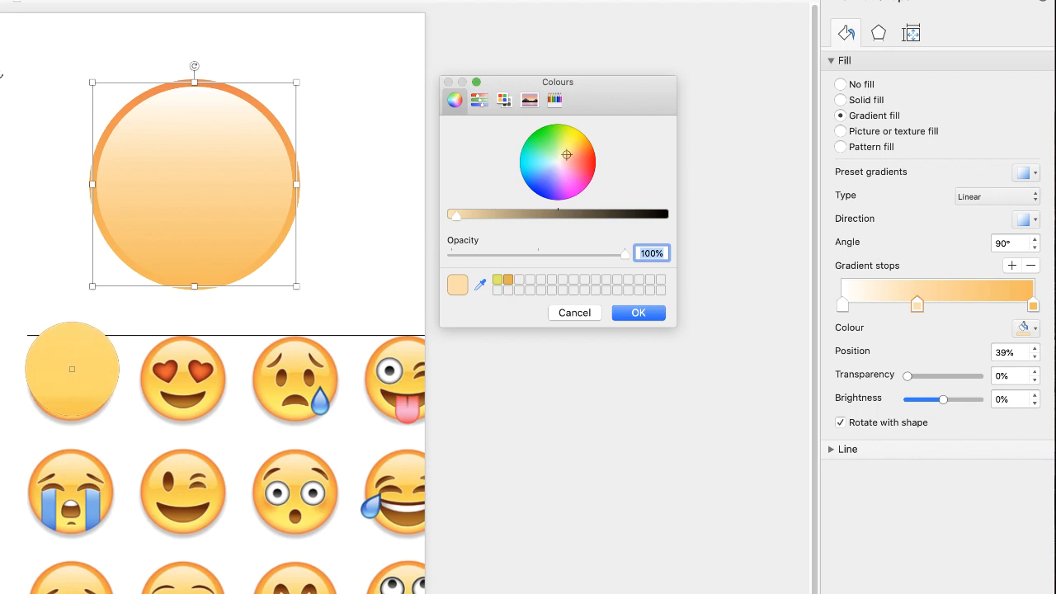
pyautogui.click(71, 366)
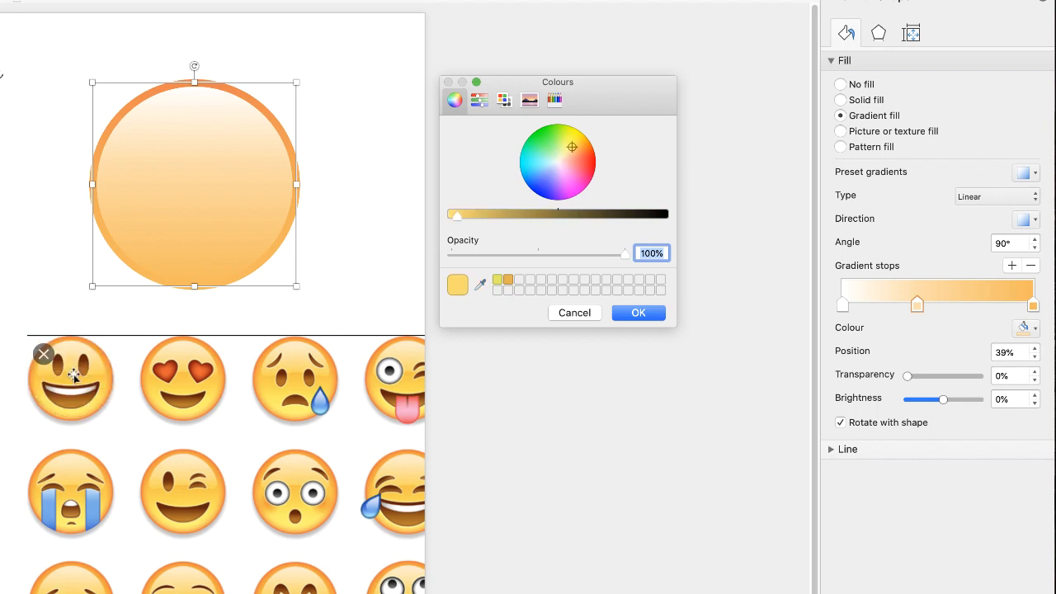
pyautogui.click(646, 313)
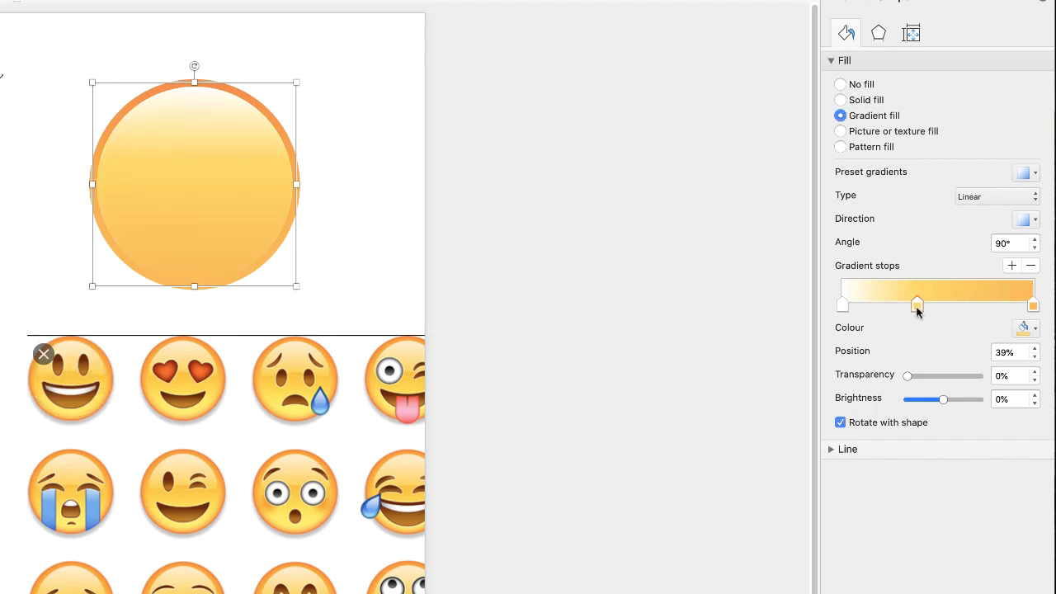
pyautogui.moveTo(915, 308); pyautogui.dragTo(909, 314)
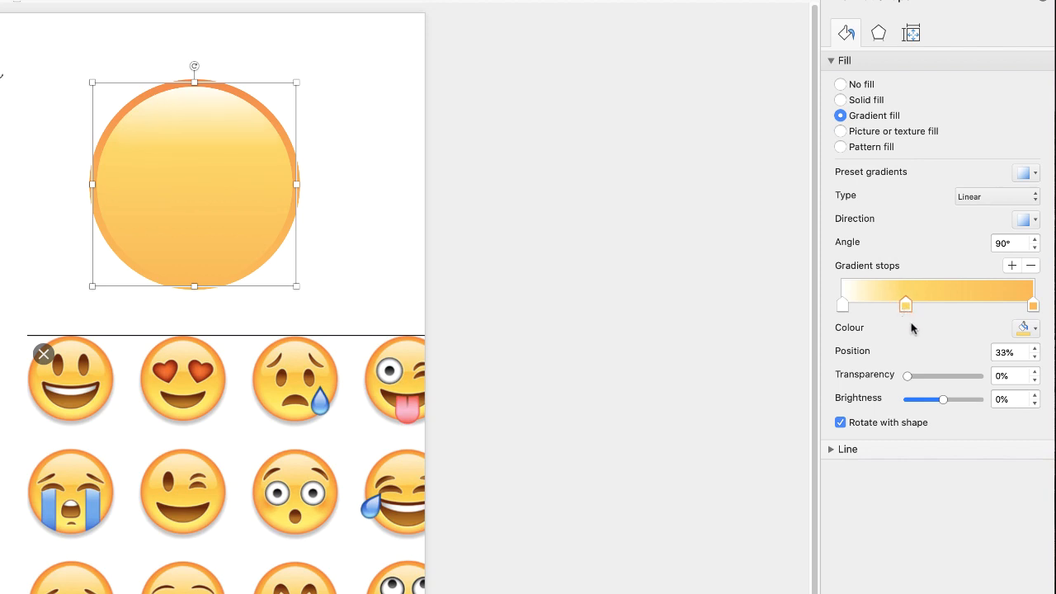
# Add another fill gradient stop at 56% and colour it golden yellow sampled from just below the first emoji's eyes.
pyautogui.click(1012, 265)
pyautogui.moveTo(971, 305); pyautogui.dragTo(950, 307)
pyautogui.click(1022, 328)
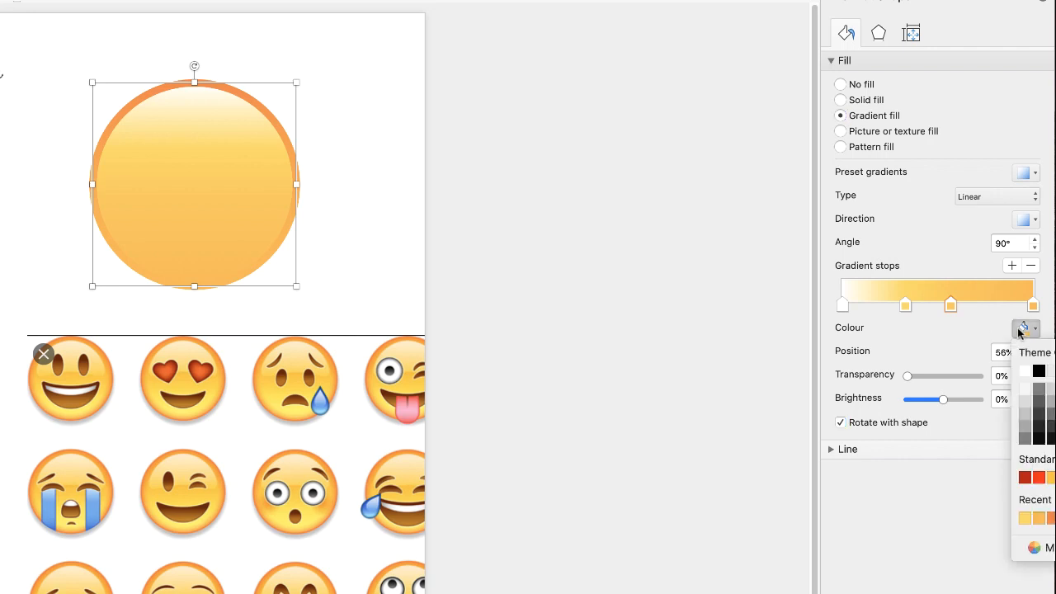
pyautogui.click(1035, 548)
pyautogui.click(482, 284)
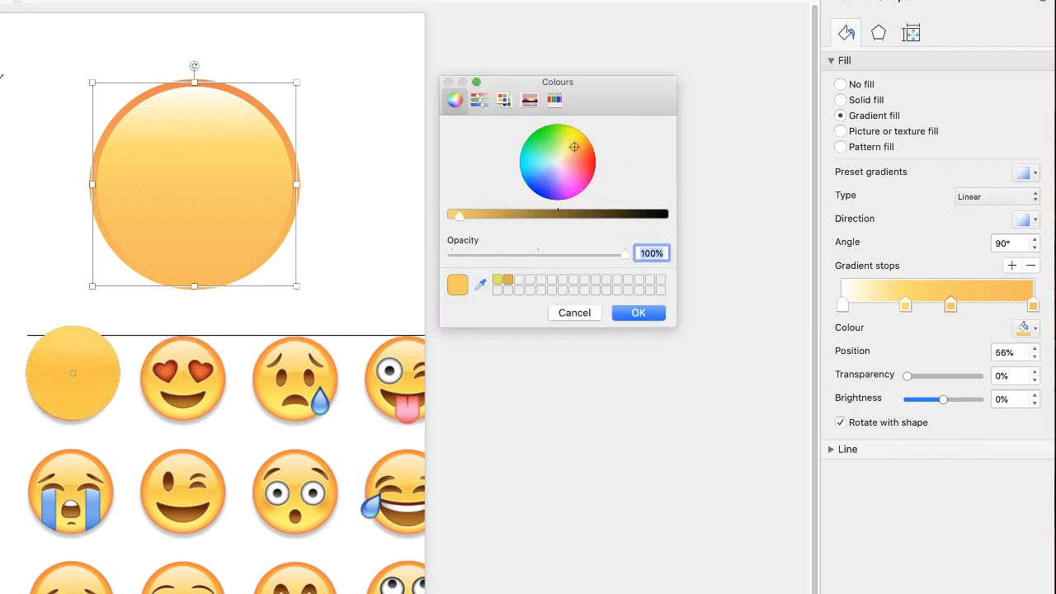
pyautogui.click(73, 375)
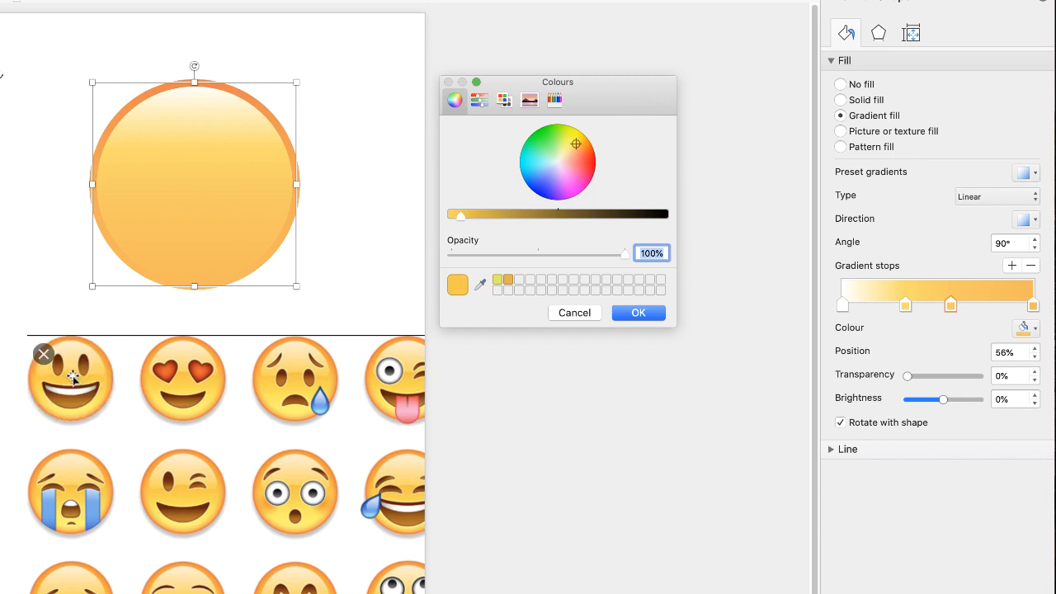
pyautogui.click(652, 312)
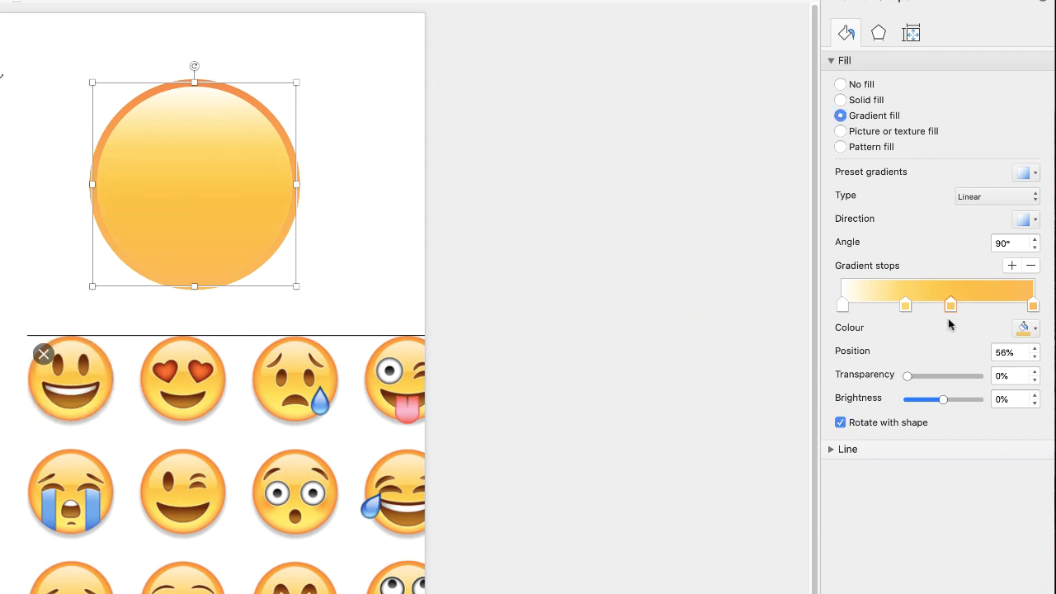
# Adjust the spacing of the two middle fill stops, placing the golden yellow one at 49%.
pyautogui.moveTo(951, 308); pyautogui.dragTo(975, 308)
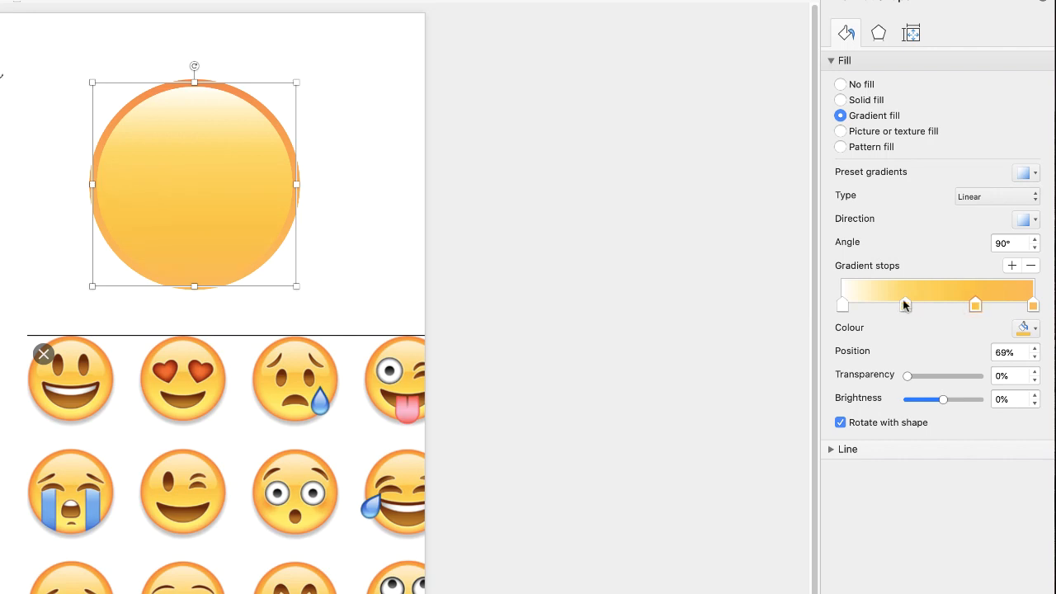
pyautogui.moveTo(905, 310)
pyautogui.mouseDown()
pyautogui.moveTo(954, 309)
pyautogui.moveTo(905, 307)
pyautogui.mouseUp()
pyautogui.moveTo(976, 306); pyautogui.dragTo(953, 309)
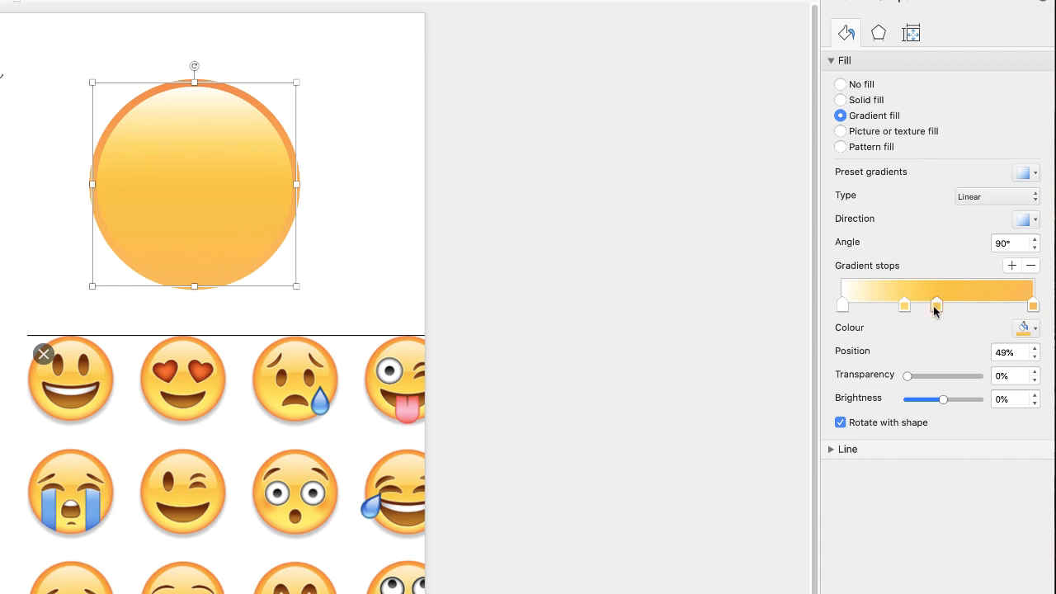
# Add a fill gradient stop at 74% and colour it bright yellow sampled from the first emoji's right cheek.
pyautogui.click(1011, 266)
pyautogui.click(1026, 328)
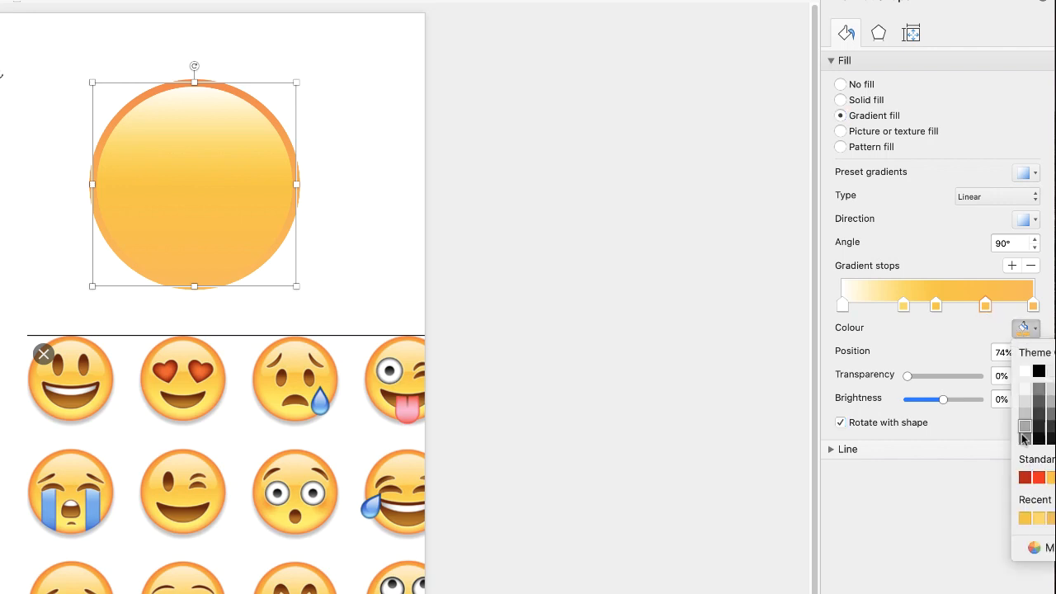
pyautogui.click(1030, 551)
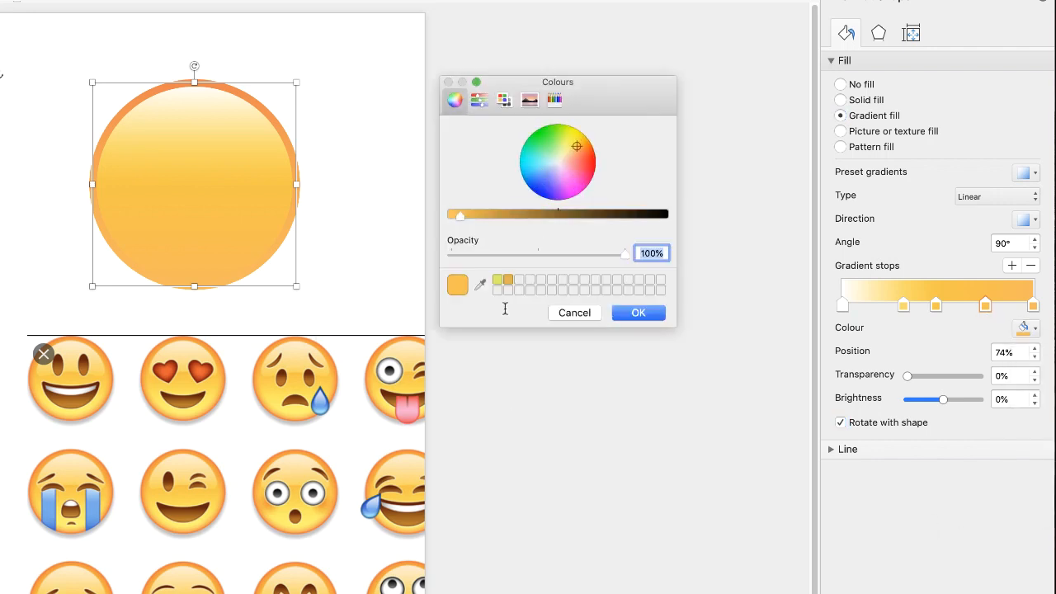
pyautogui.click(479, 284)
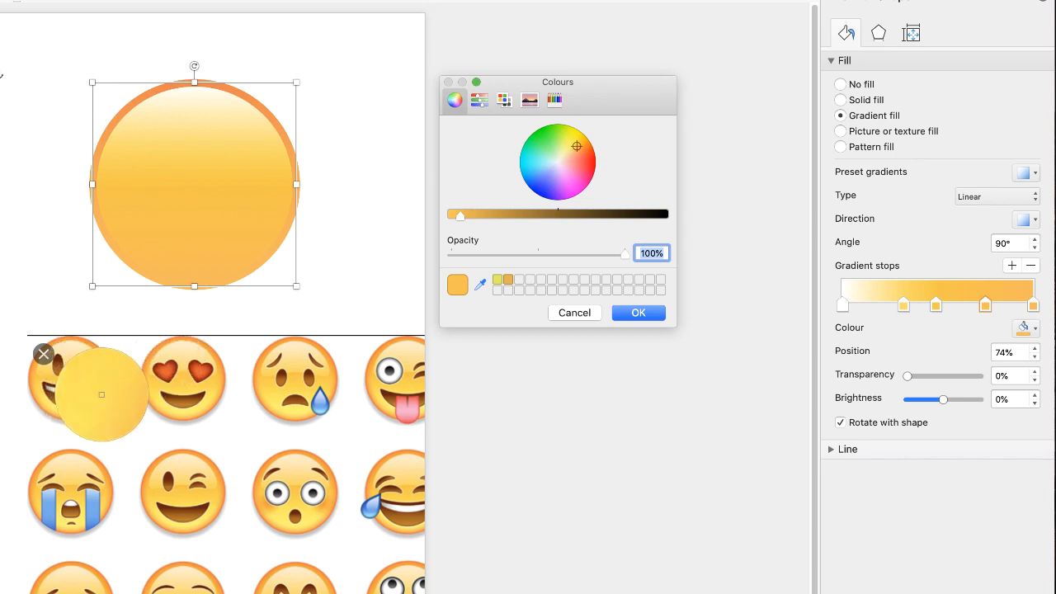
pyautogui.click(102, 395)
pyautogui.click(663, 314)
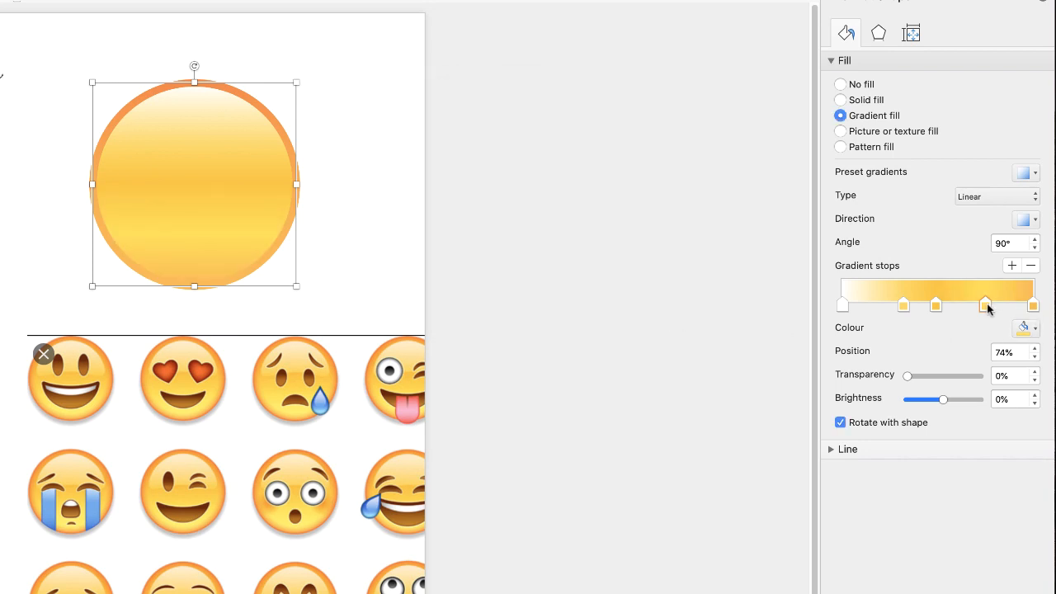
# Colour the last fill gradient stop pale yellow sampled from the first emoji's chin, and place the golden yellow stop at 52%.
pyautogui.click(1032, 307)
pyautogui.click(1025, 328)
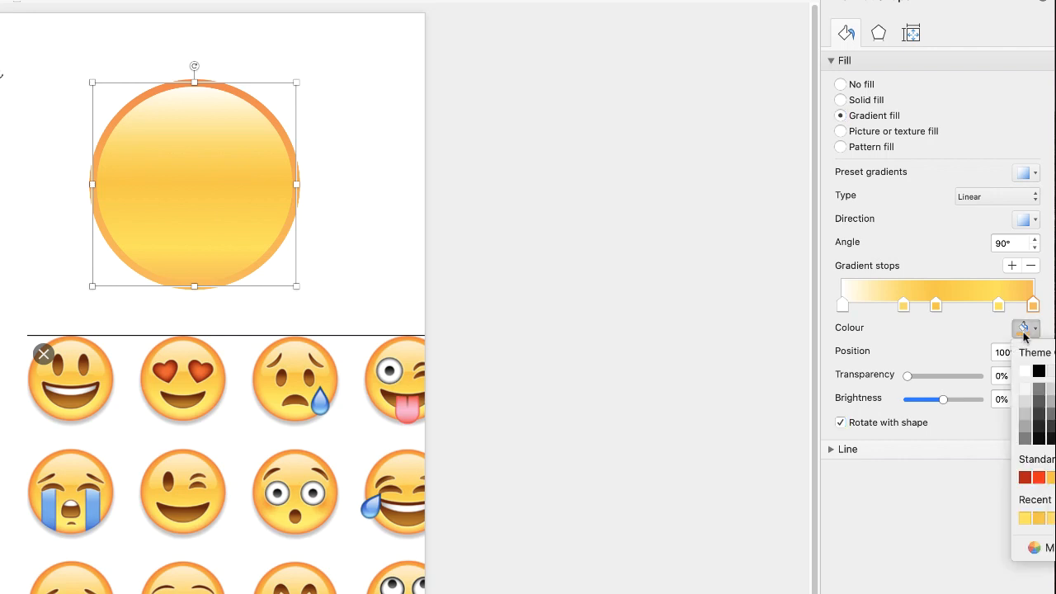
pyautogui.click(1031, 546)
pyautogui.click(481, 285)
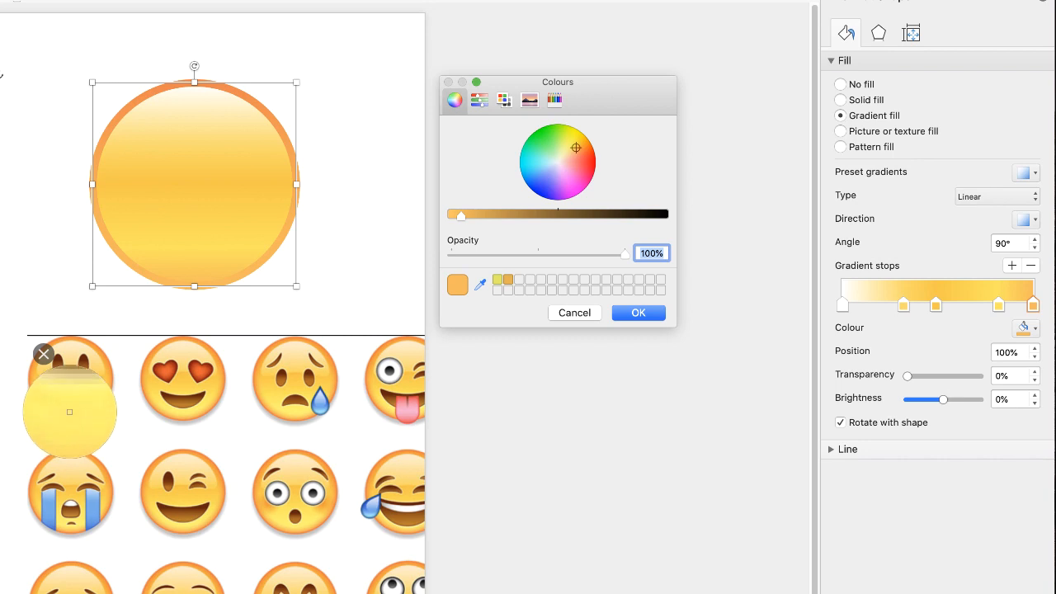
pyautogui.click(70, 411)
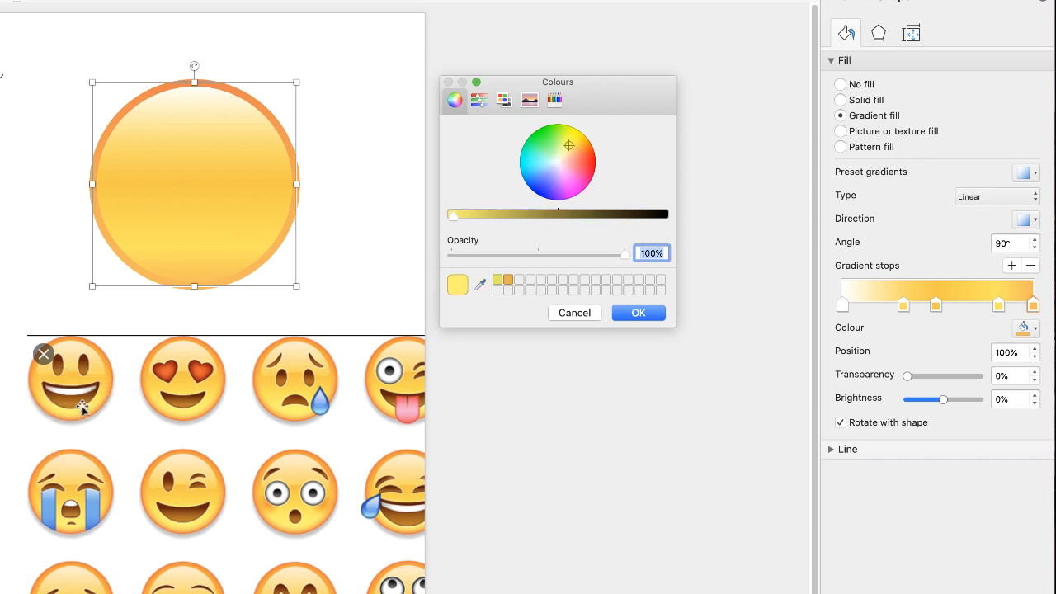
pyautogui.click(632, 313)
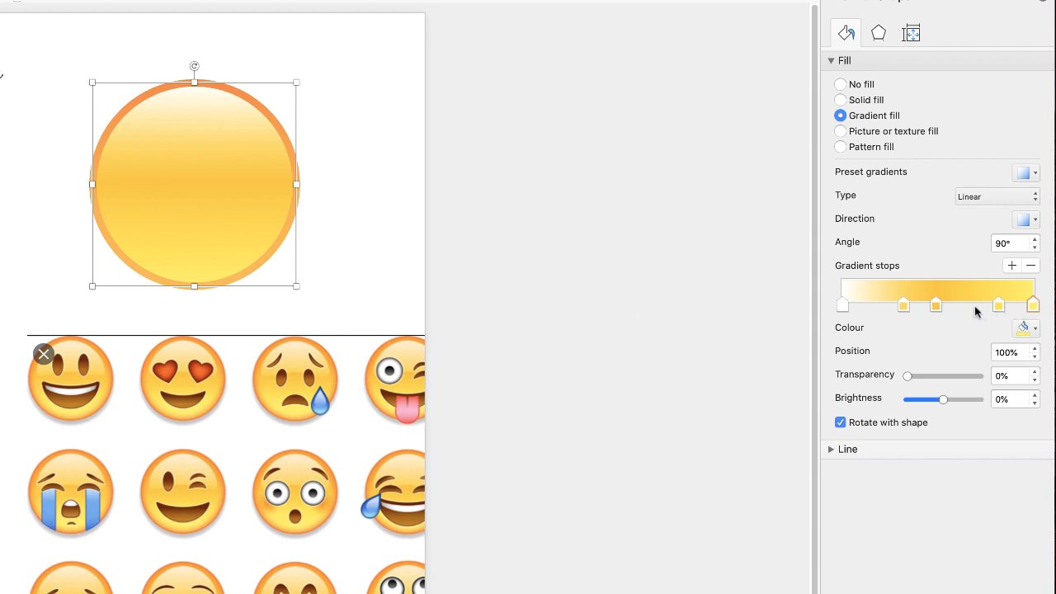
pyautogui.moveTo(936, 309); pyautogui.dragTo(937, 308)
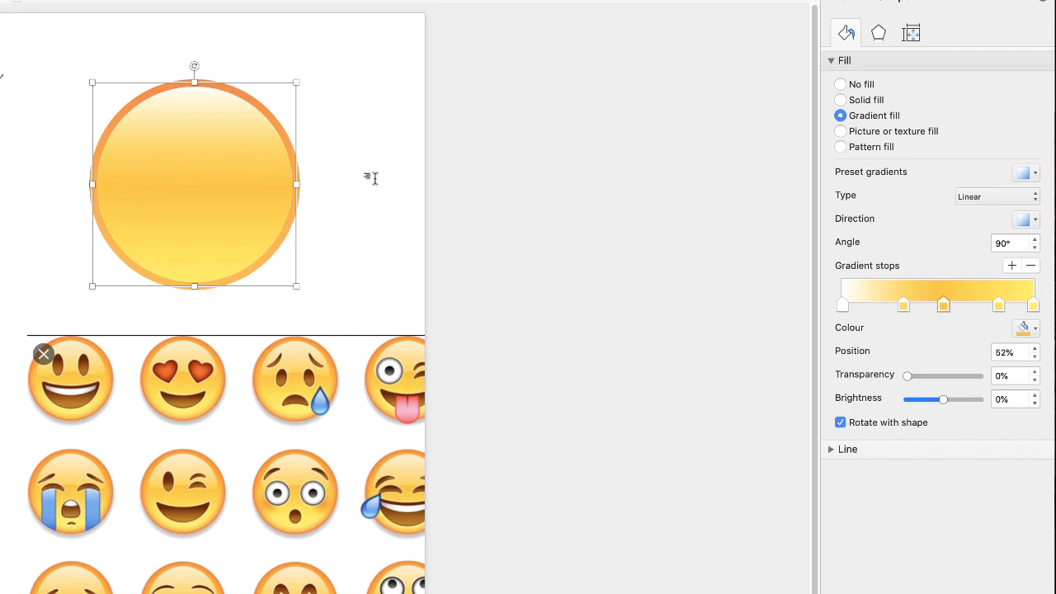
pyautogui.click(339, 228)
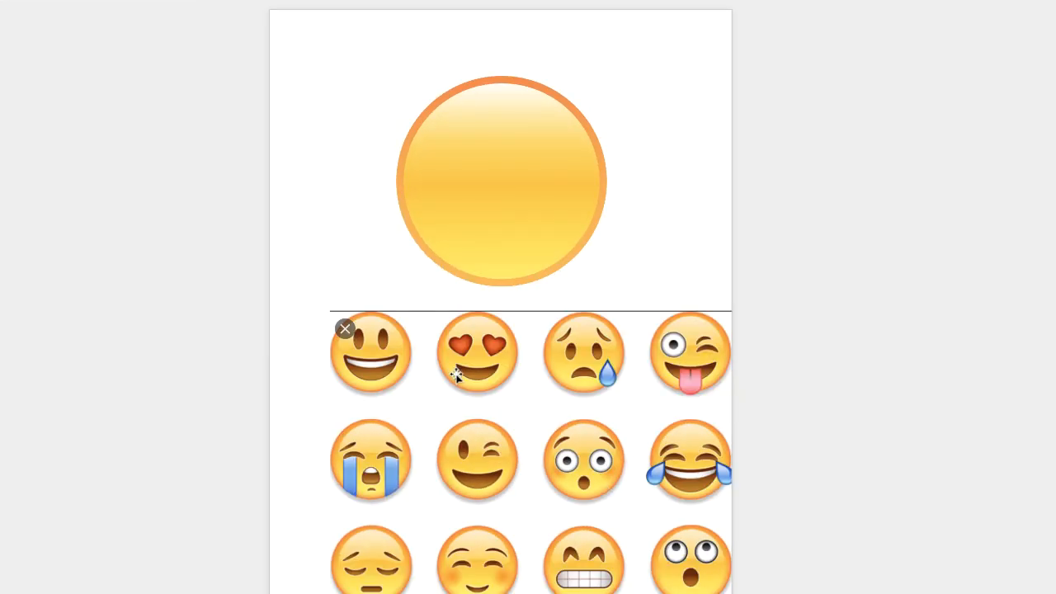
# Shrink the emoji picture to fit the page below the circle and crop it so that only the first smiling emoji remains.
pyautogui.click(462, 501)
pyautogui.moveTo(324, 306); pyautogui.dragTo(442, 378)
pyautogui.moveTo(542, 429); pyautogui.dragTo(415, 403)
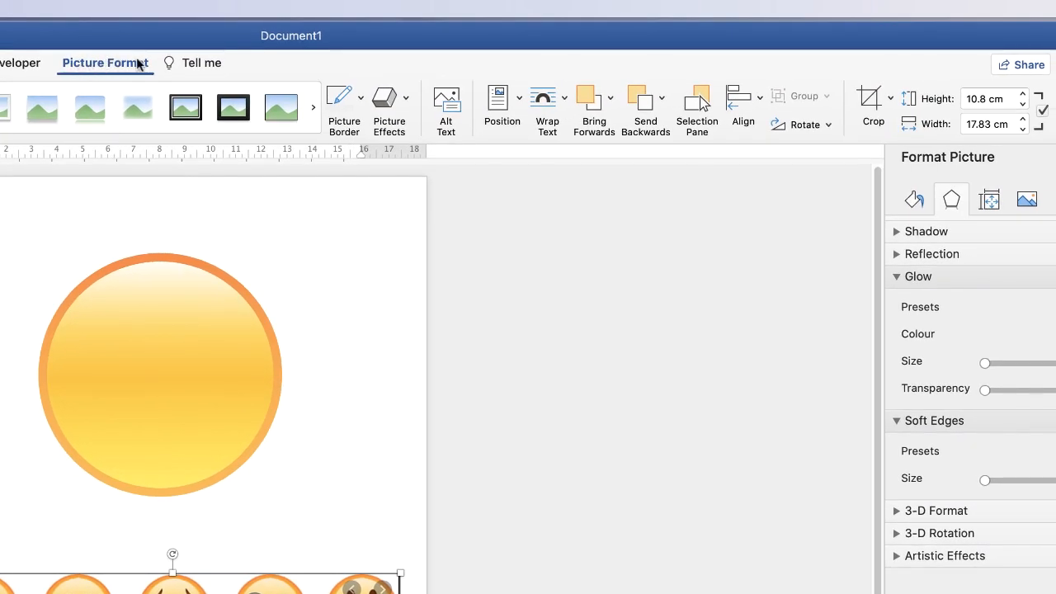
pyautogui.click(890, 98)
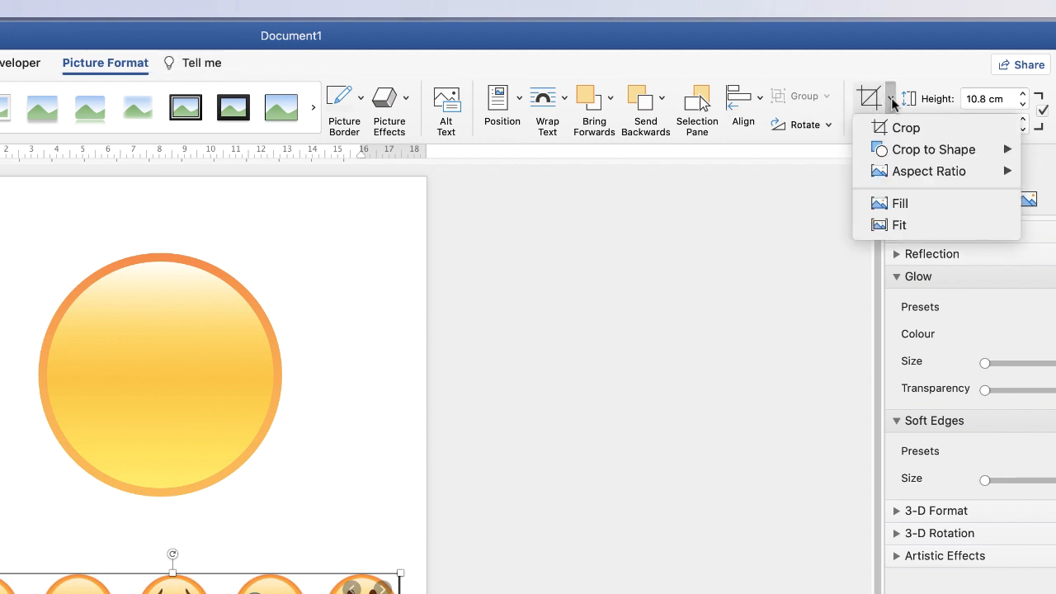
pyautogui.click(887, 127)
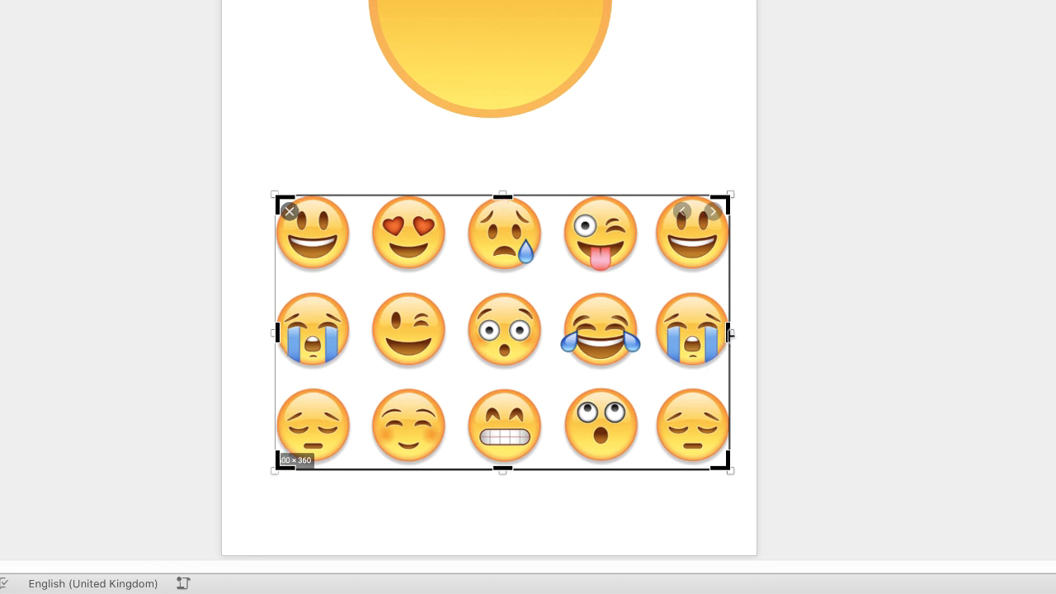
pyautogui.moveTo(729, 334); pyautogui.dragTo(356, 308)
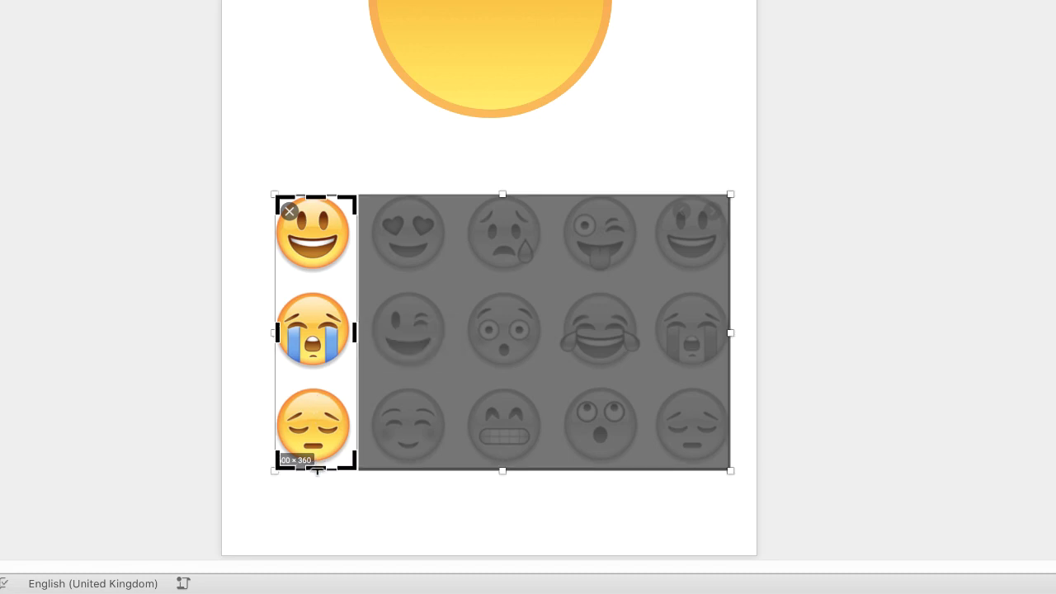
pyautogui.moveTo(316, 467); pyautogui.dragTo(328, 281)
pyautogui.press('Escape')
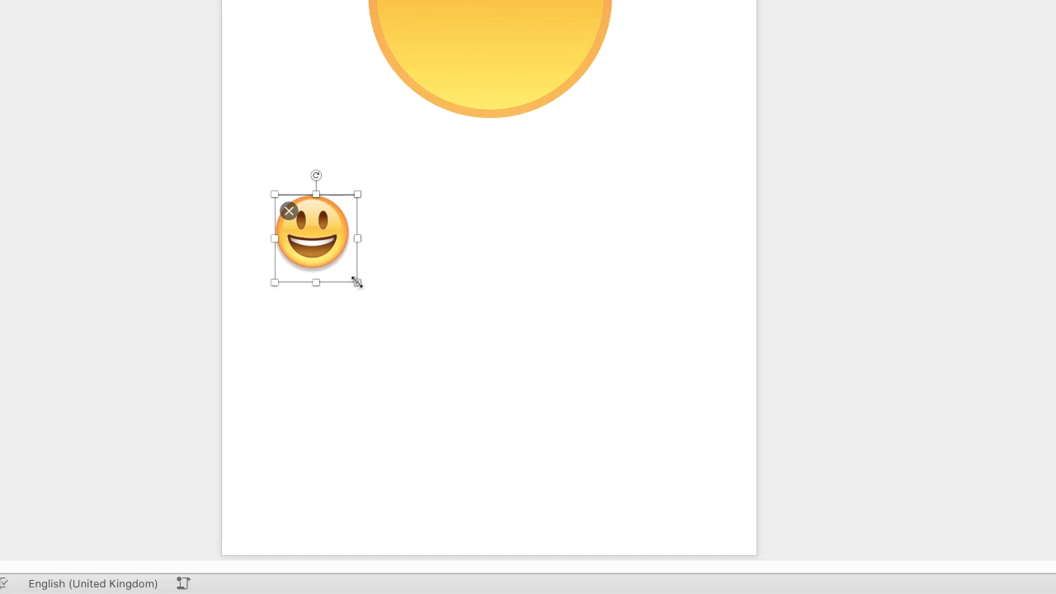
# Enlarge the cropped emoji picture to roughly match the circle's size, comparing the two by overlapping them, and place it below the circle.
pyautogui.moveTo(357, 282); pyautogui.dragTo(624, 459)
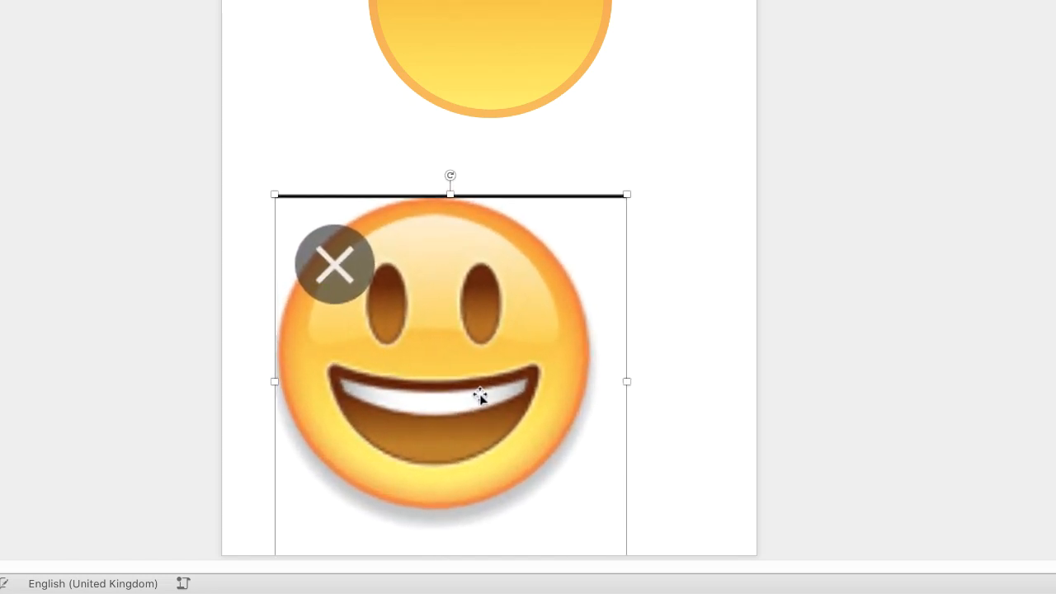
pyautogui.moveTo(480, 397); pyautogui.dragTo(551, 65)
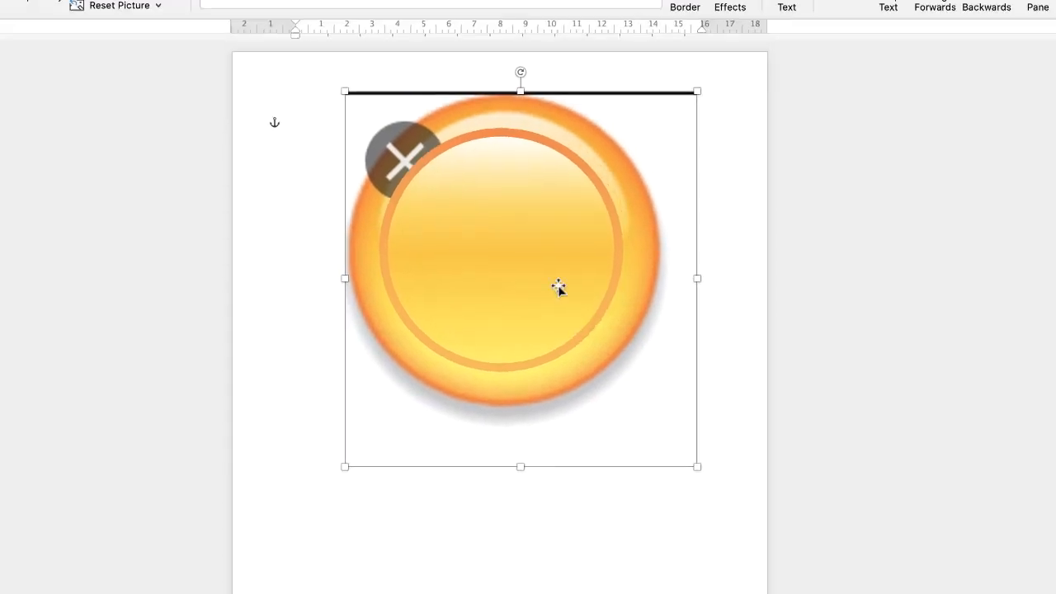
pyautogui.moveTo(702, 146); pyautogui.dragTo(653, 196)
pyautogui.moveTo(489, 458); pyautogui.dragTo(505, 426)
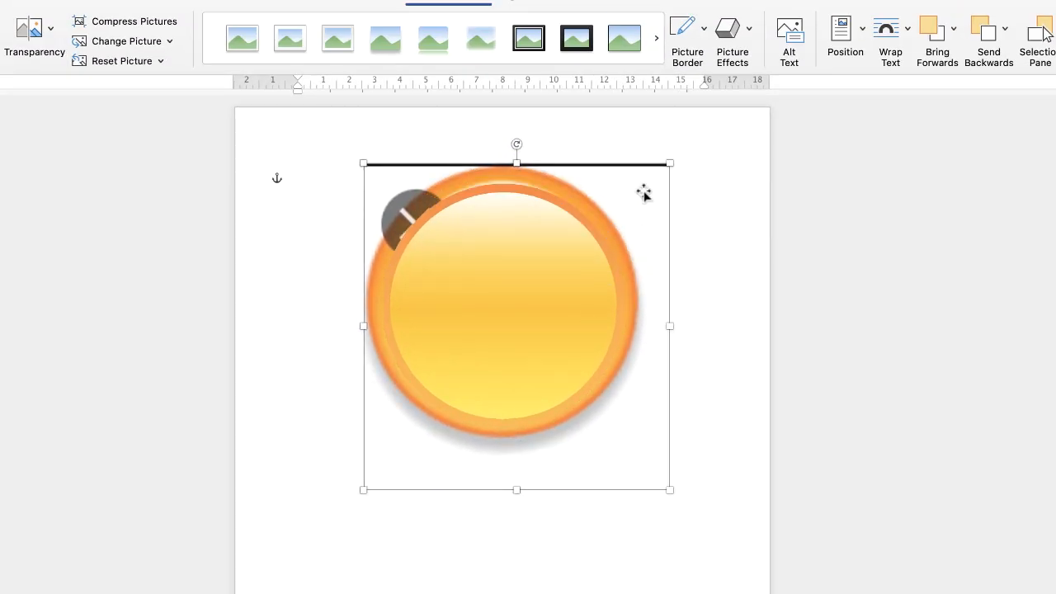
pyautogui.moveTo(670, 162); pyautogui.dragTo(640, 195)
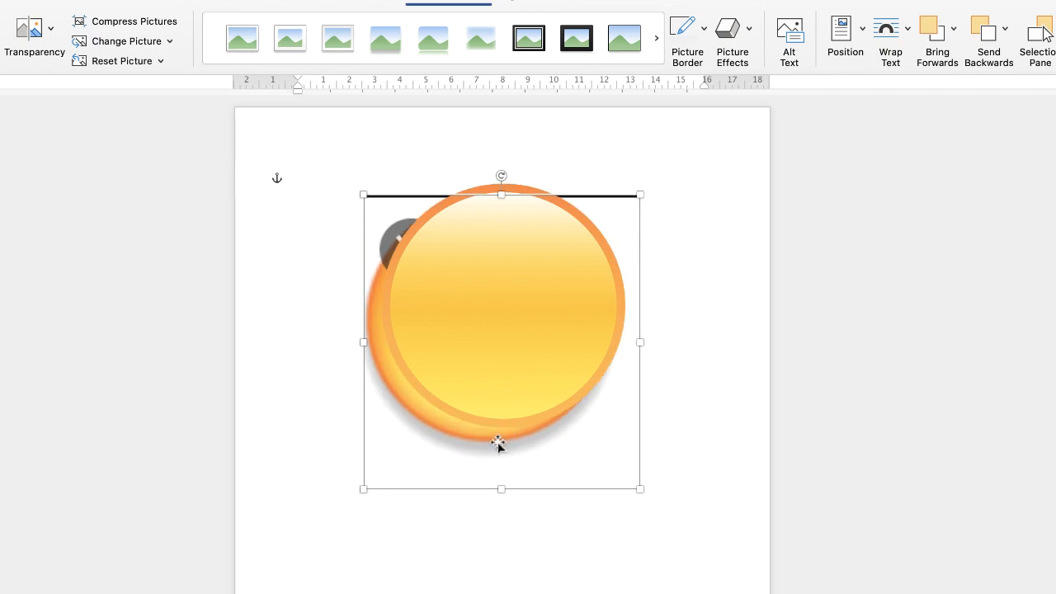
pyautogui.moveTo(498, 443); pyautogui.dragTo(519, 593)
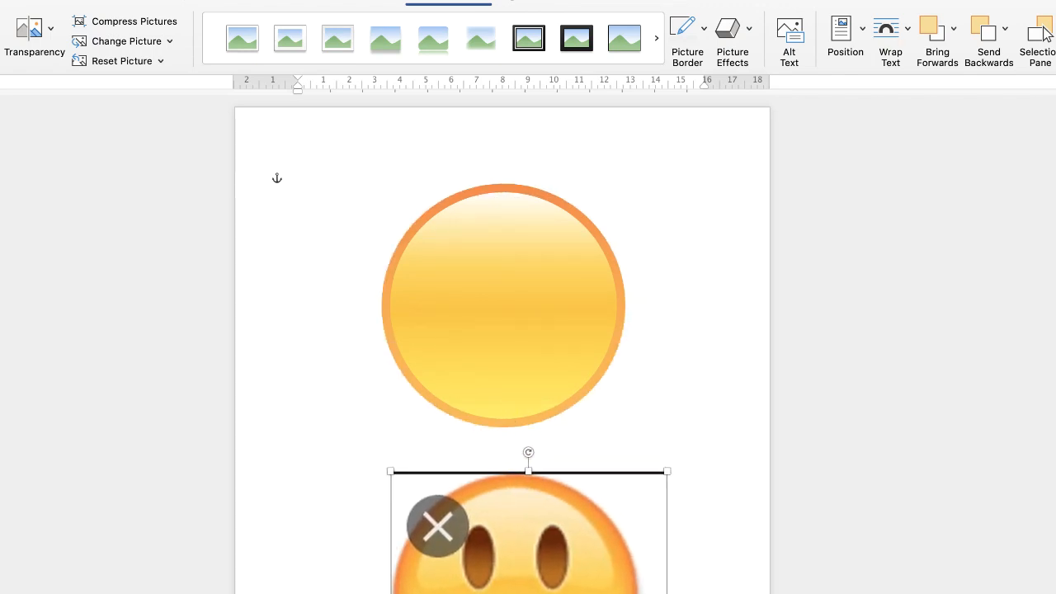
# Overlay the gradient circle on the reference emoji, enlarge it proportionally to match the face, and move it back above the picture.
pyautogui.click(537, 354)
pyautogui.moveTo(542, 337); pyautogui.dragTo(545, 558)
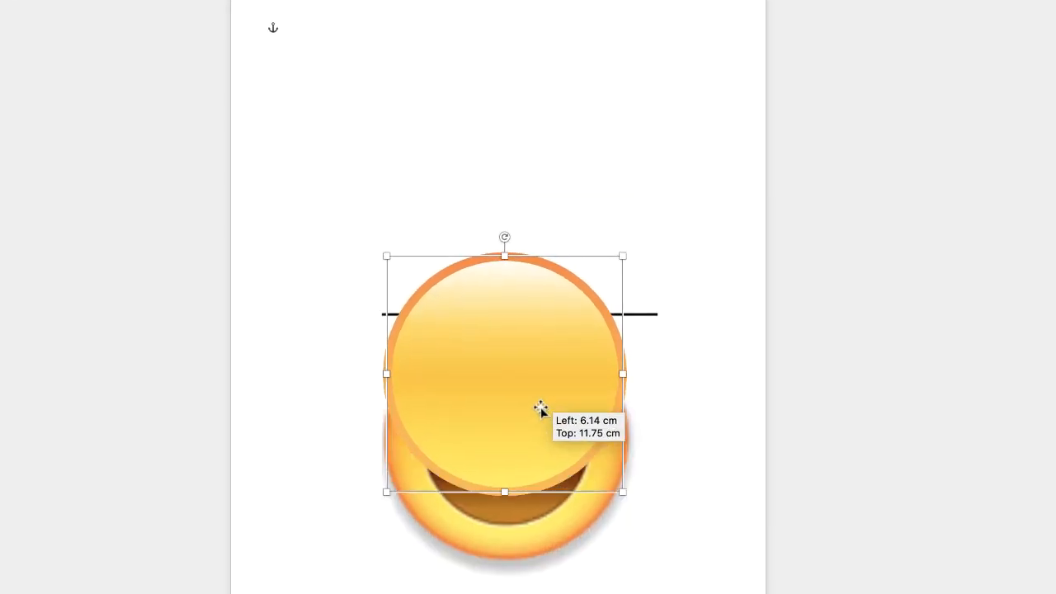
pyautogui.moveTo(541, 411); pyautogui.dragTo(542, 468)
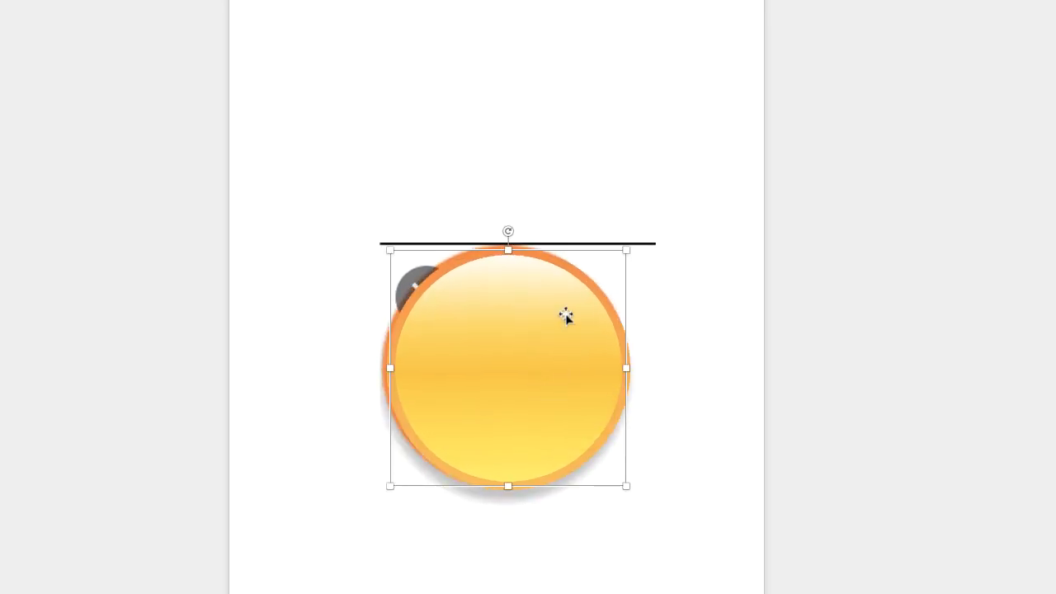
pyautogui.moveTo(387, 249); pyautogui.dragTo(380, 242)
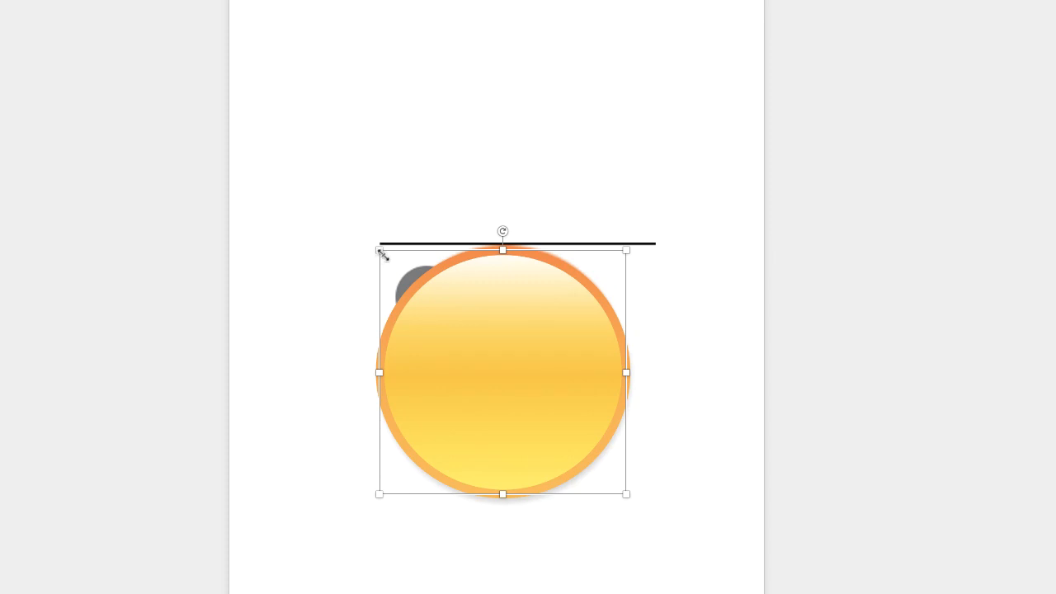
pyautogui.press('super+z')
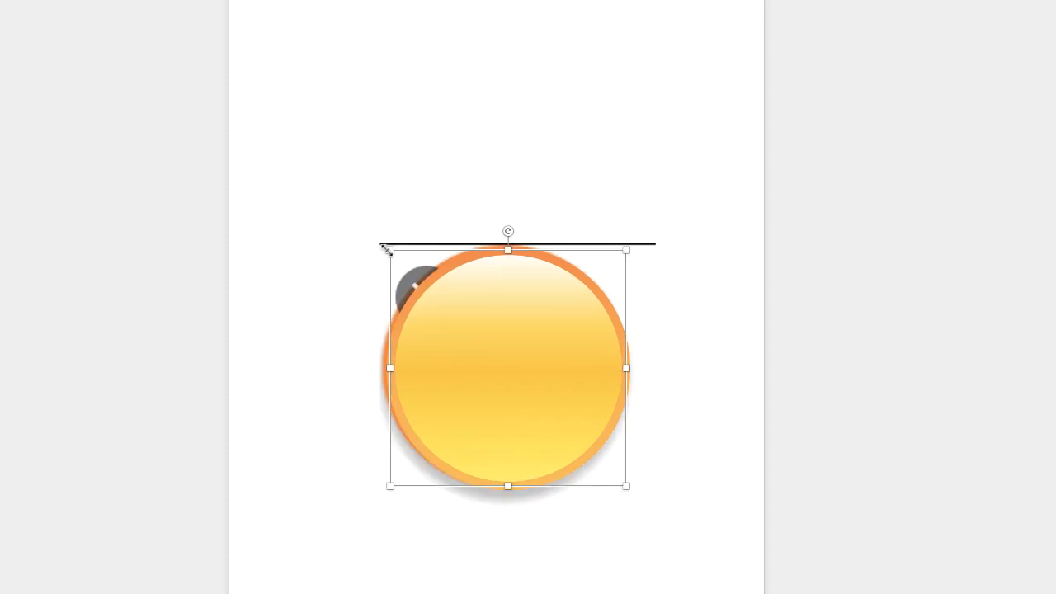
pyautogui.moveTo(387, 250); pyautogui.dragTo(381, 251)
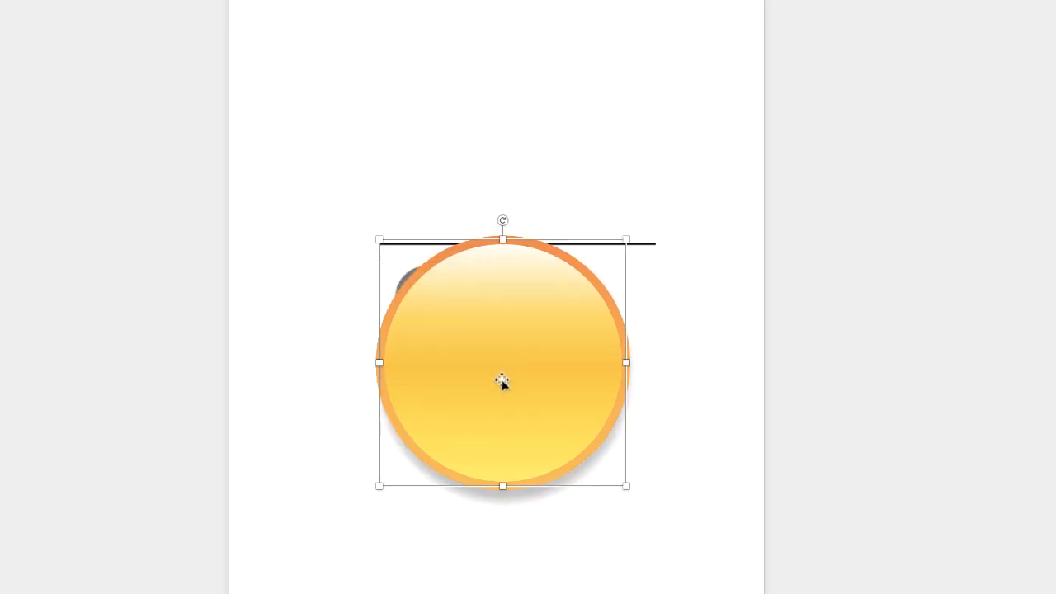
pyautogui.moveTo(499, 387); pyautogui.dragTo(502, 89)
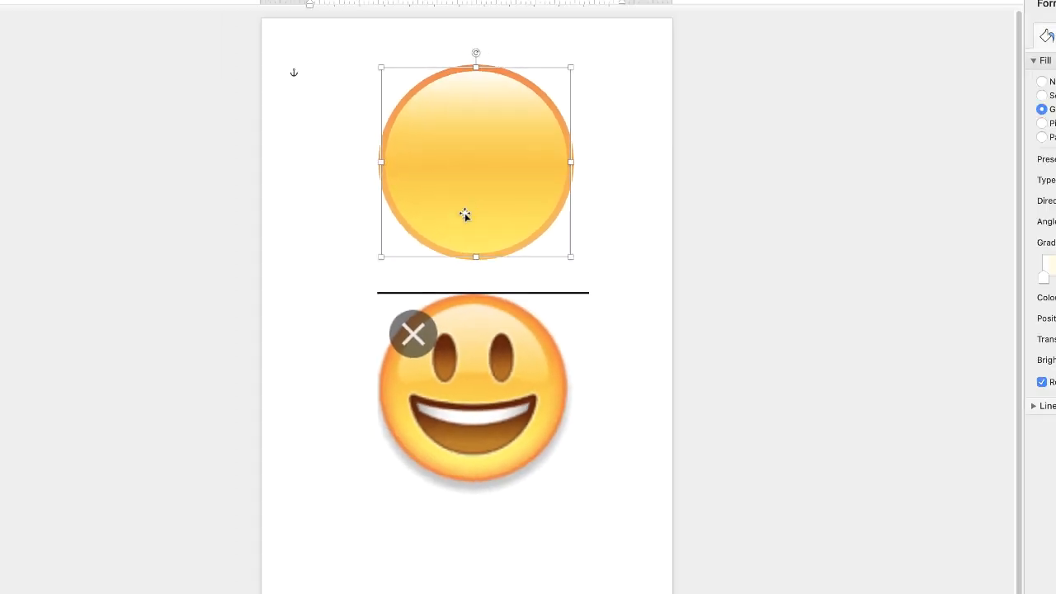
pyautogui.click(603, 400)
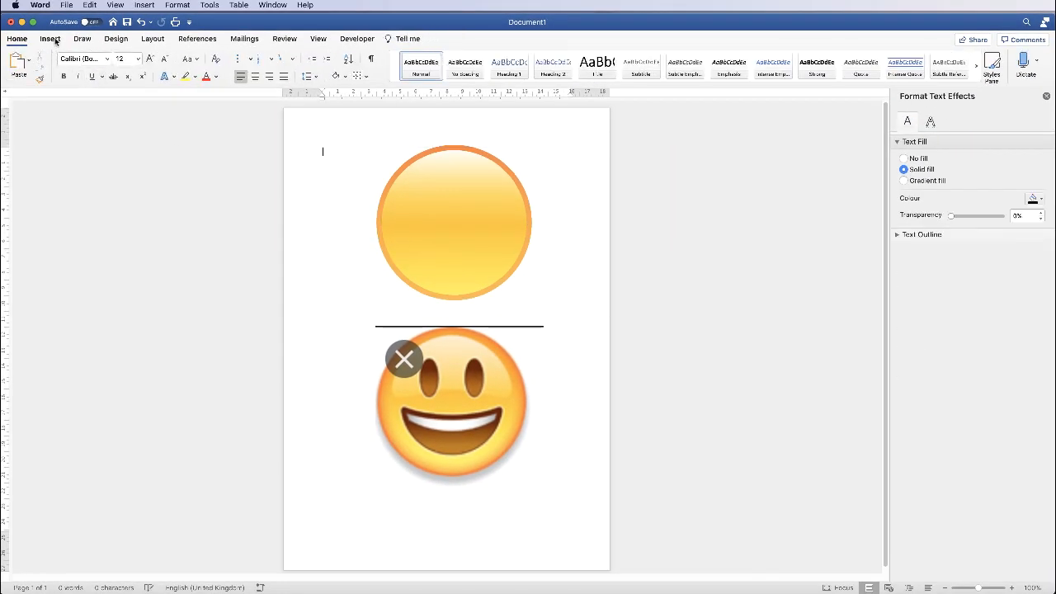
# Insert a Moon shape about 5 cm wide over the reference emoji's mouth and rotate it 90° anticlockwise so its tips point up.
pyautogui.click(53, 39)
pyautogui.click(175, 65)
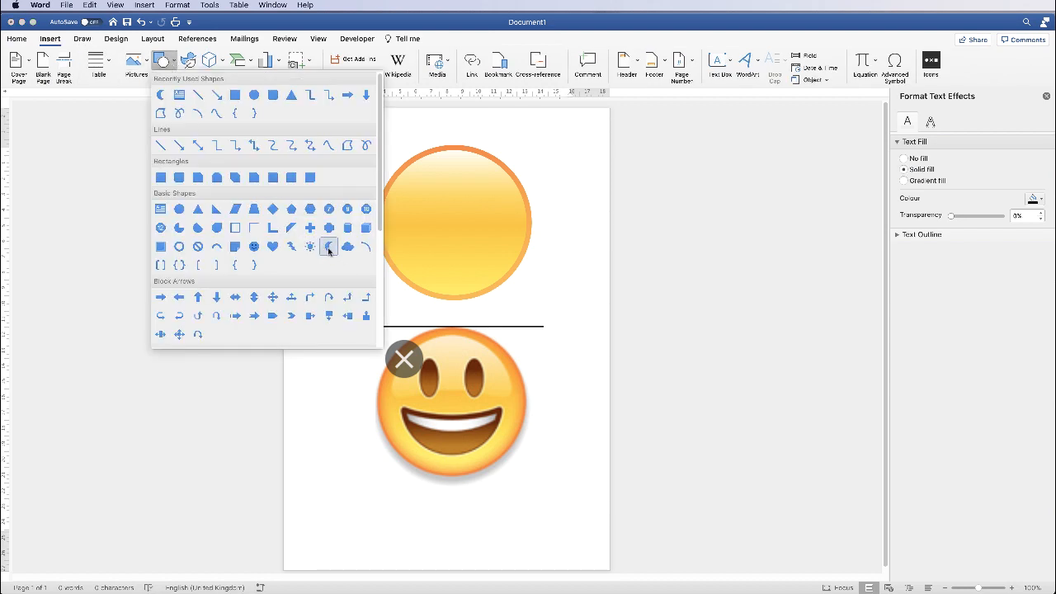
pyautogui.click(328, 247)
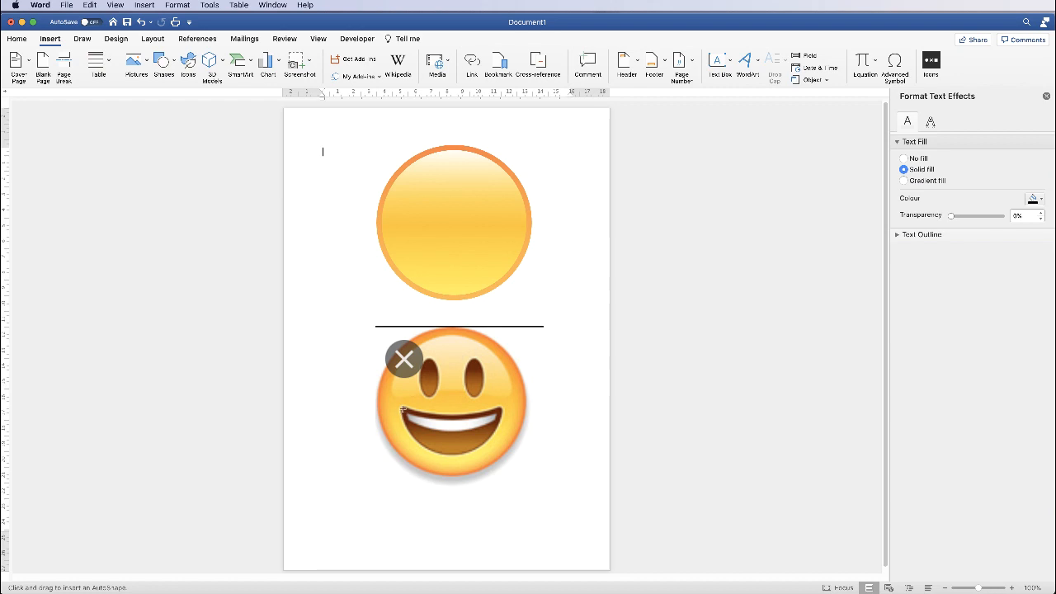
pyautogui.moveTo(402, 405); pyautogui.dragTo(477, 504)
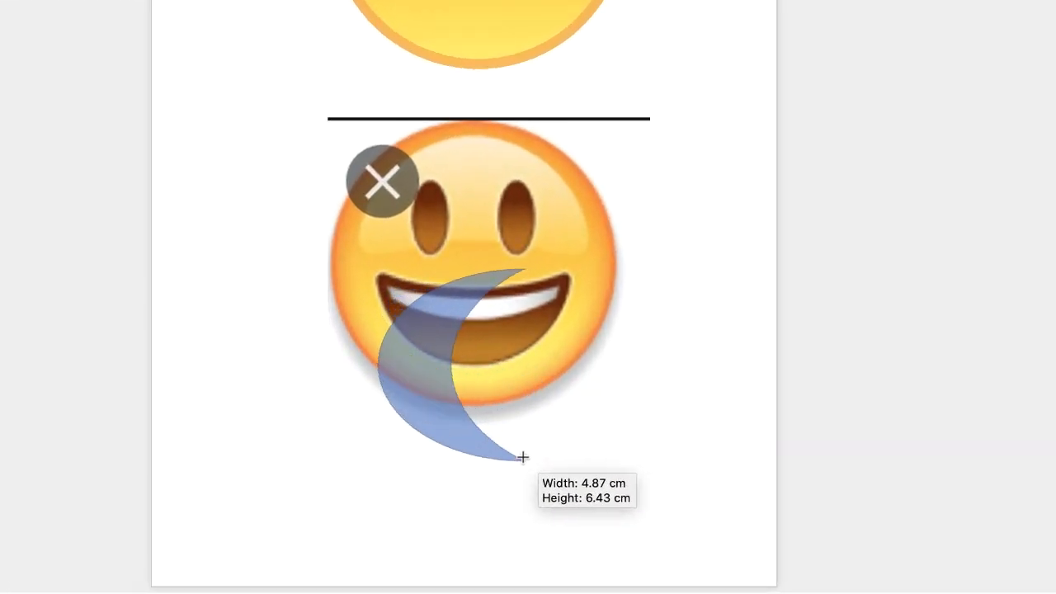
pyautogui.moveTo(523, 457); pyautogui.dragTo(531, 478)
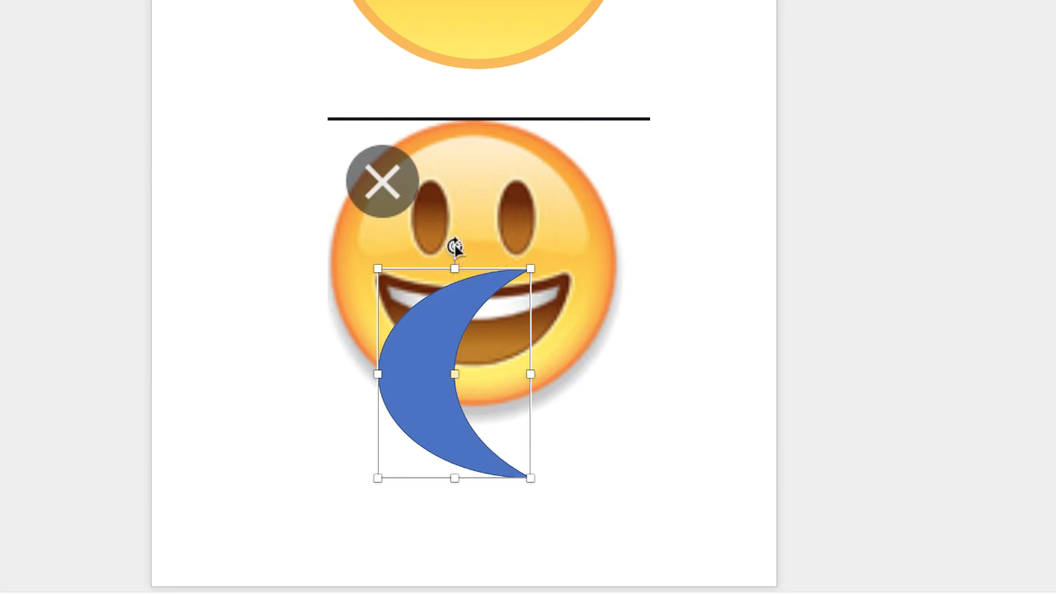
pyautogui.moveTo(455, 244); pyautogui.dragTo(332, 377)
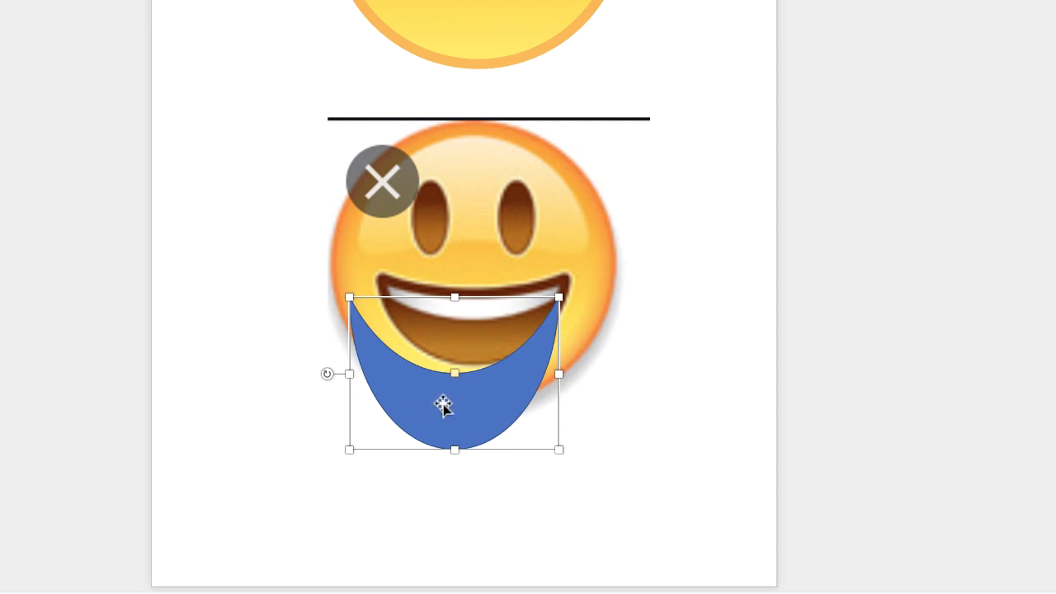
# Fit the moon's size and thickness to the reference emoji's mouth, and move it onto the centre of the gradient circle's lower half.
pyautogui.moveTo(440, 405); pyautogui.dragTo(474, 373)
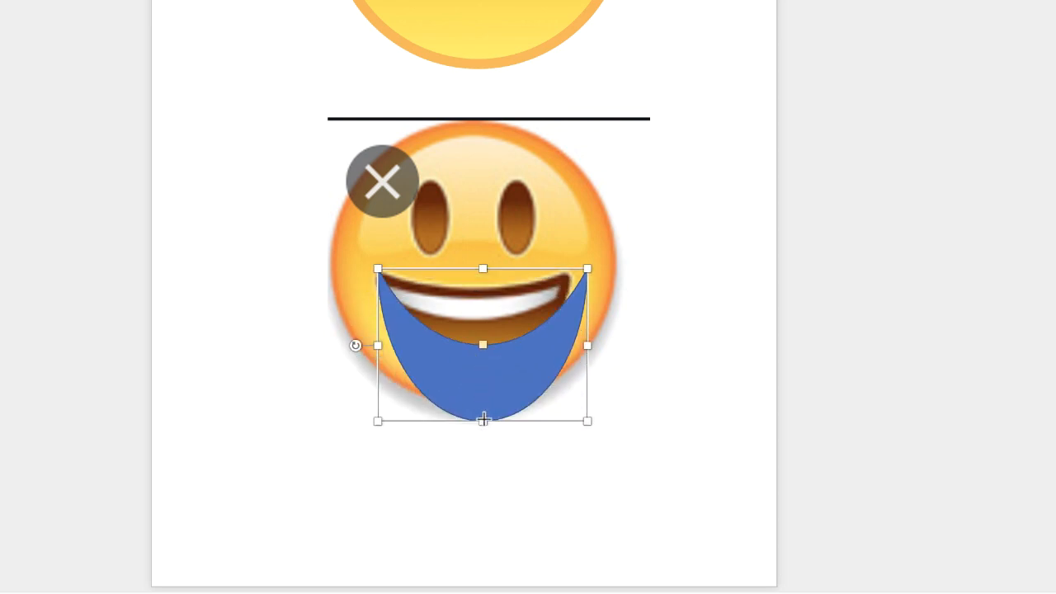
pyautogui.moveTo(483, 420); pyautogui.dragTo(483, 365)
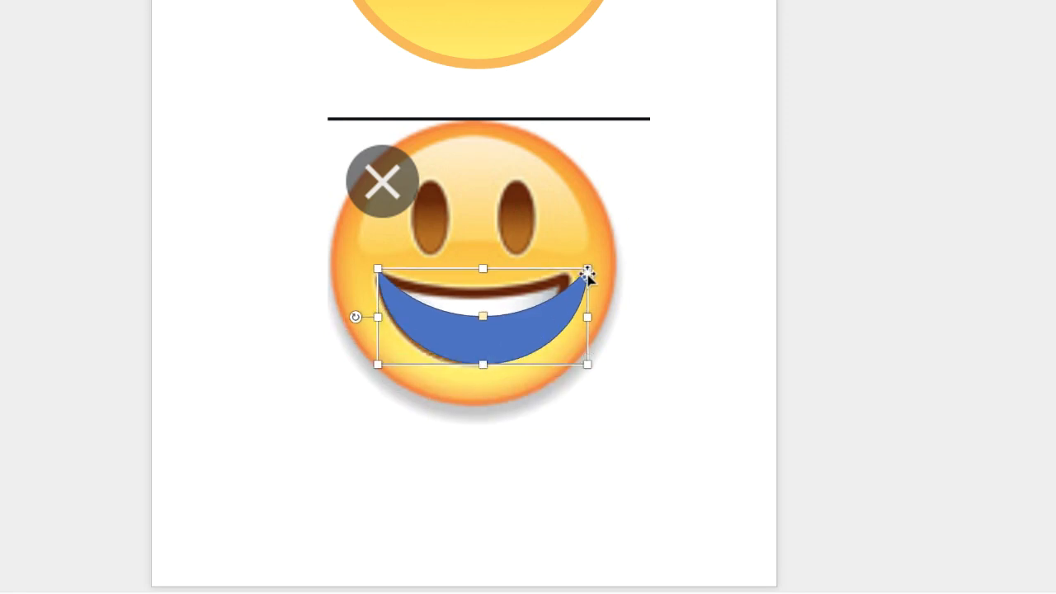
pyautogui.moveTo(588, 317); pyautogui.dragTo(575, 319)
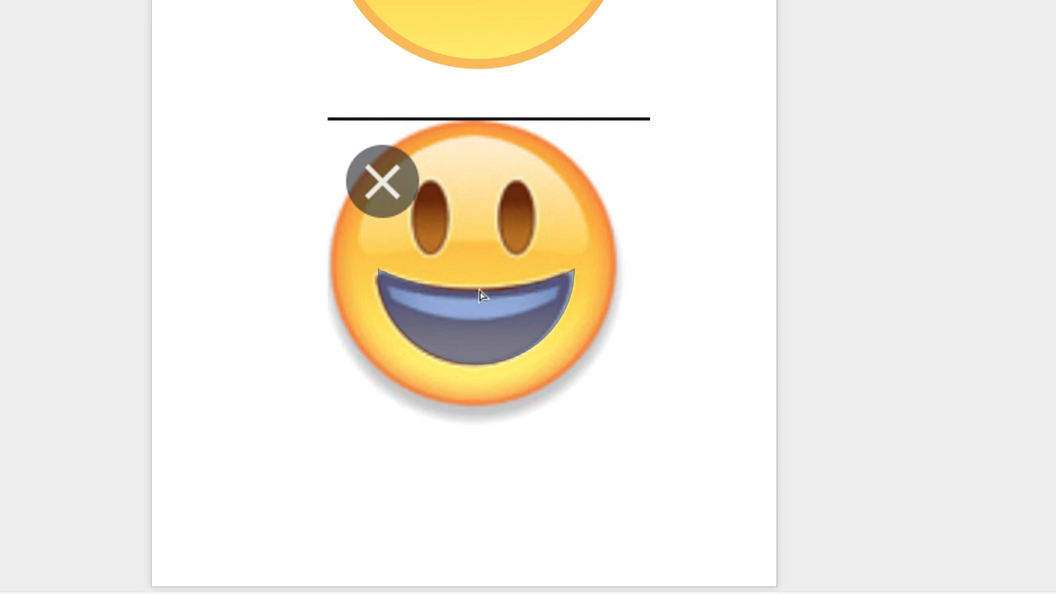
pyautogui.click(483, 295)
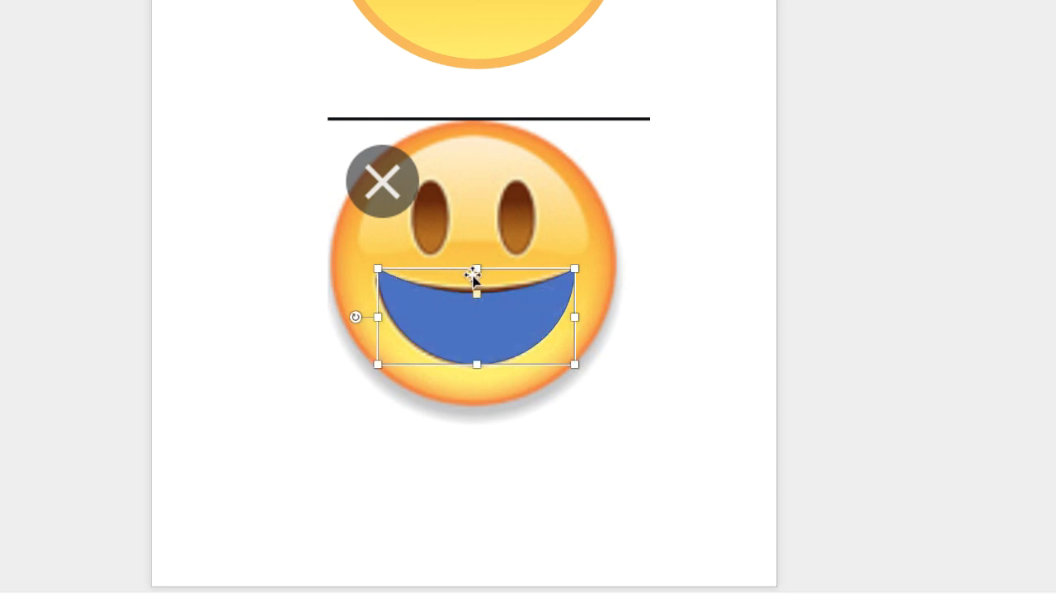
pyautogui.moveTo(476, 268)
pyautogui.mouseDown()
pyautogui.moveTo(474, 279)
pyautogui.moveTo(476, 269)
pyautogui.mouseUp()
pyautogui.moveTo(574, 315)
pyautogui.mouseDown()
pyautogui.moveTo(562, 314)
pyautogui.moveTo(575, 314)
pyautogui.moveTo(569, 323)
pyautogui.mouseUp()
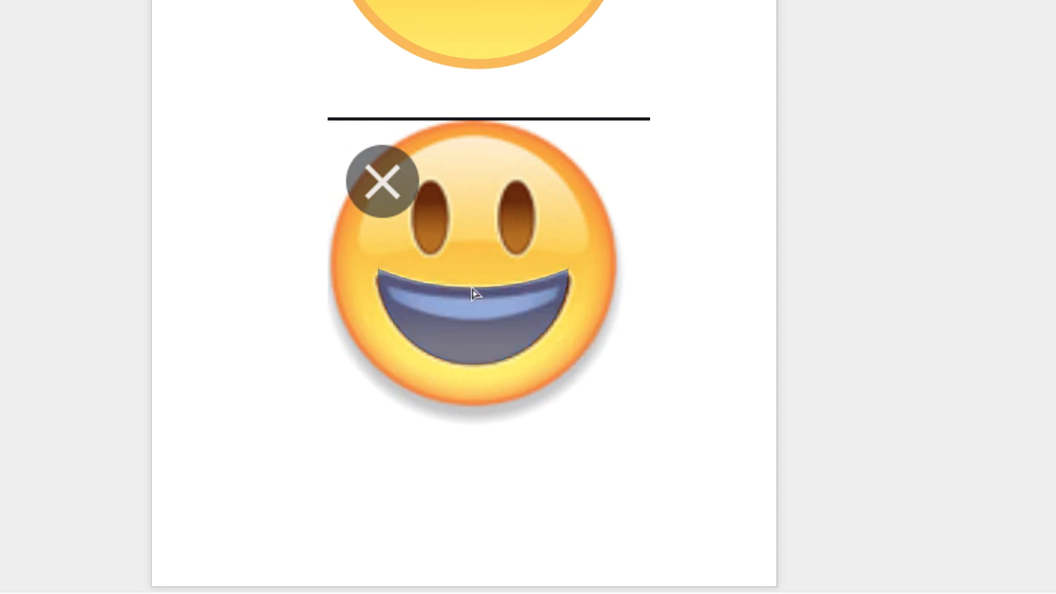
pyautogui.click(473, 293)
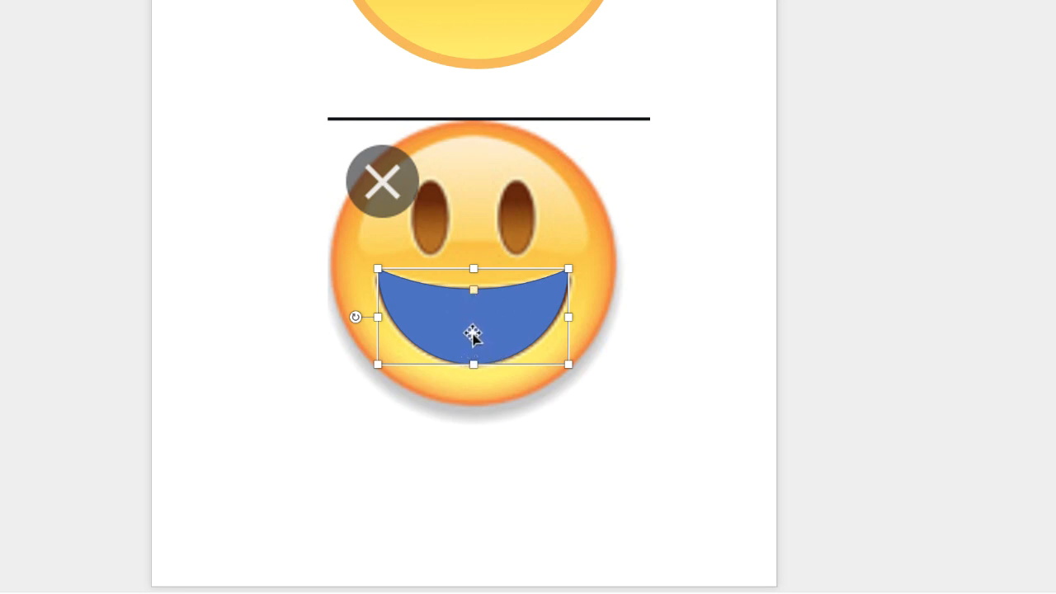
pyautogui.moveTo(473, 334); pyautogui.dragTo(479, 1)
pyautogui.moveTo(224, 507); pyautogui.dragTo(219, 507)
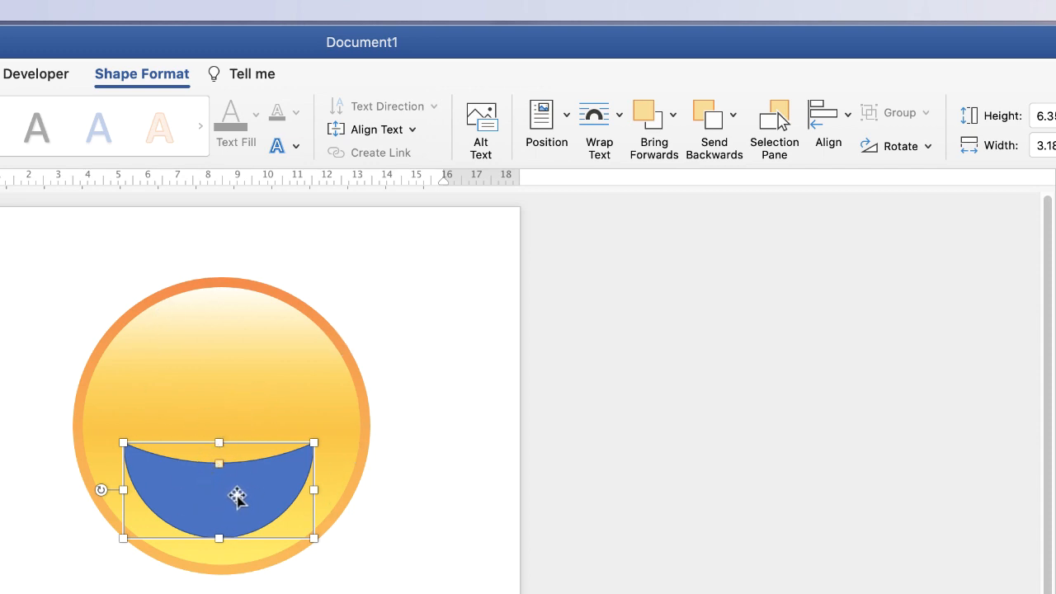
# Centre the moon-shaped mouth and the gradient circle horizontally on each other.
pyautogui.keyDown('shift'); pyautogui.click(347, 357); pyautogui.keyUp('shift')
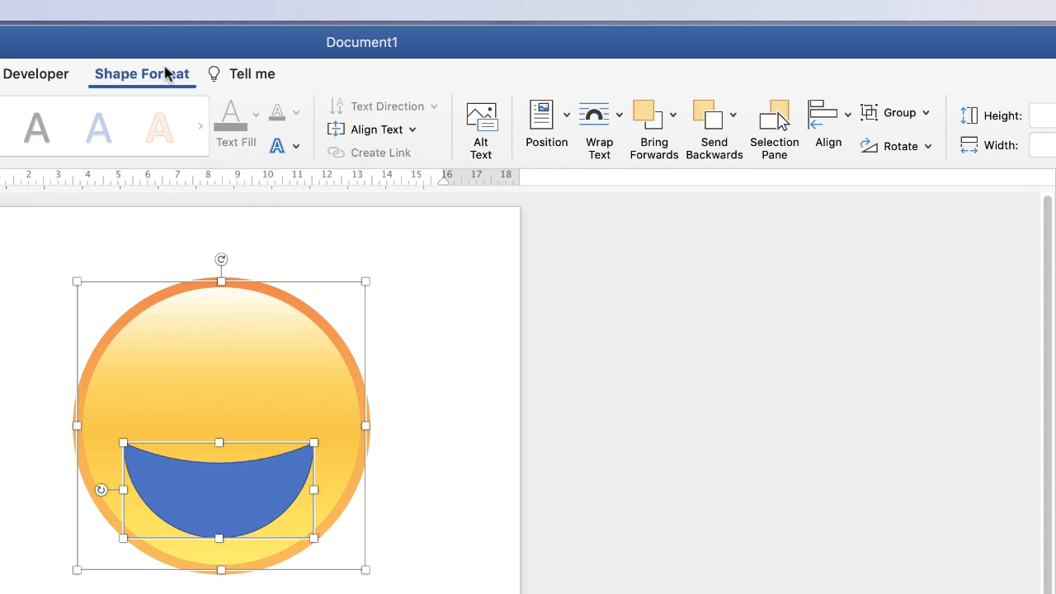
pyautogui.click(849, 121)
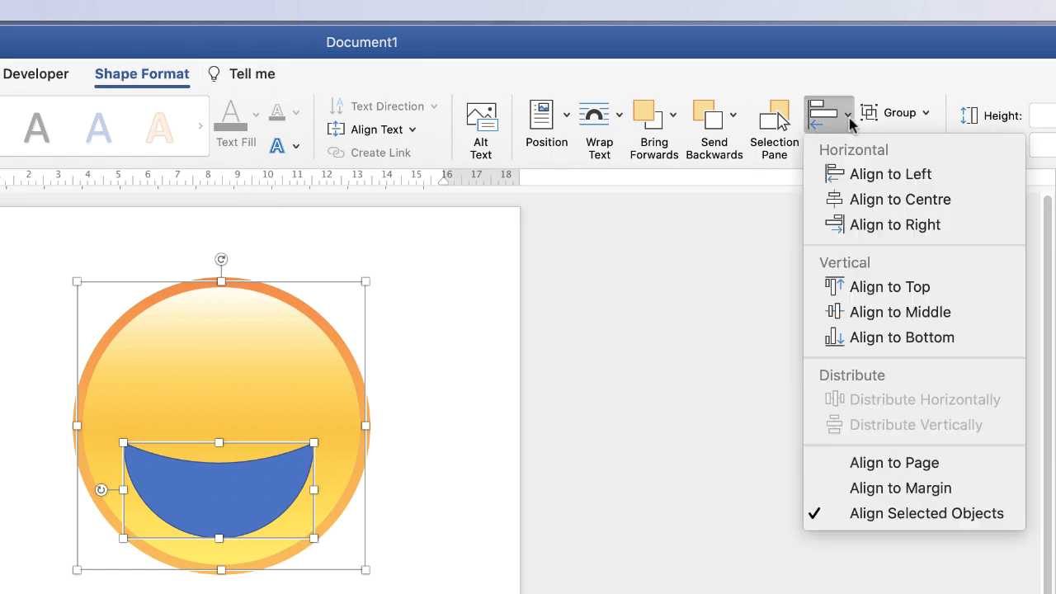
pyautogui.click(890, 204)
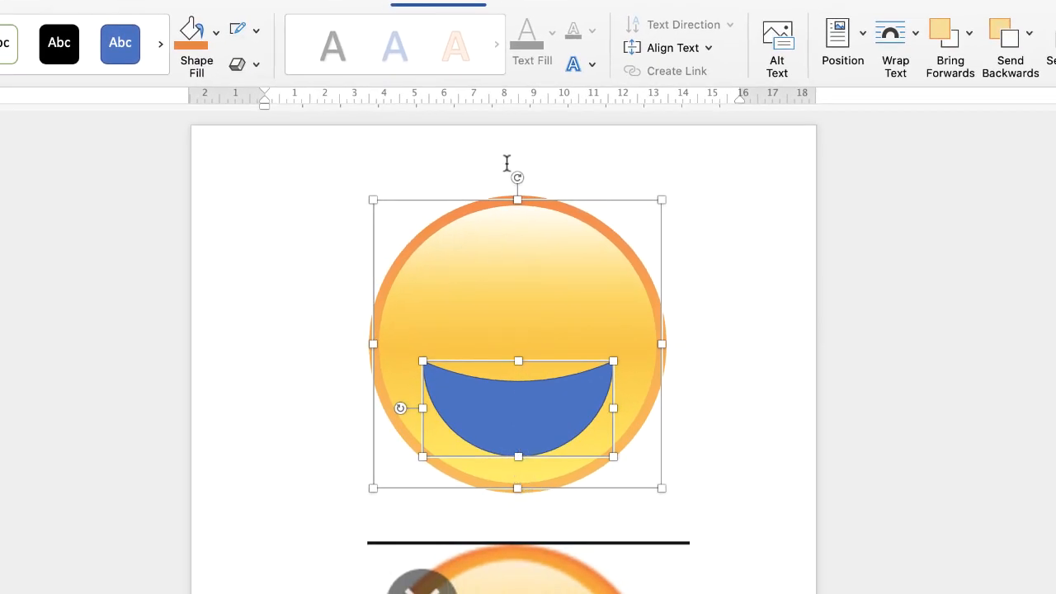
pyautogui.click(544, 515)
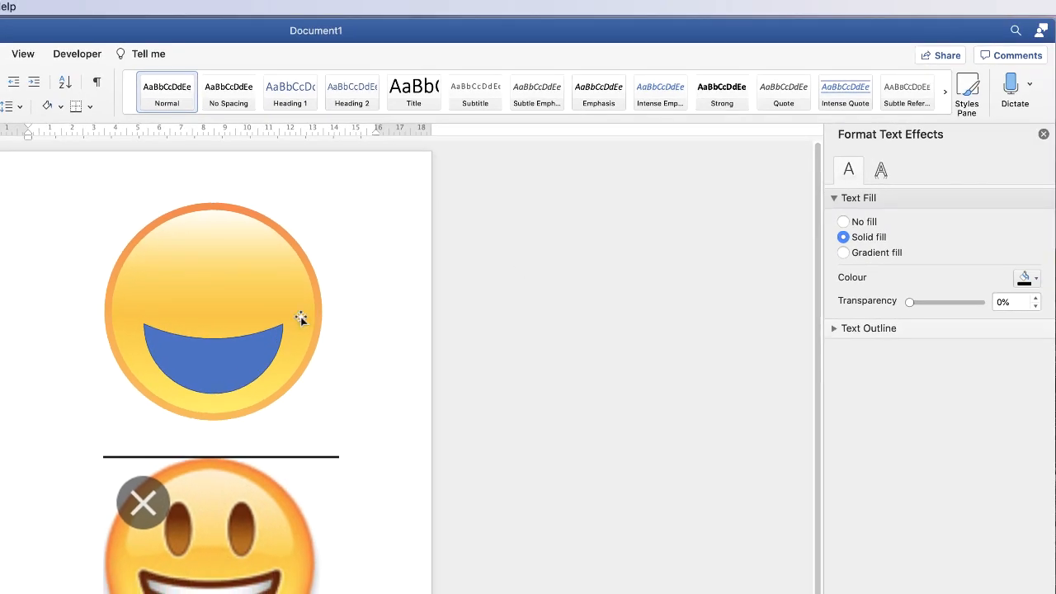
# Remove the mouth's outline and give it a gradient fill whose first stop is the dark brown sampled from the reference emoji's upper mouth.
pyautogui.click(223, 357)
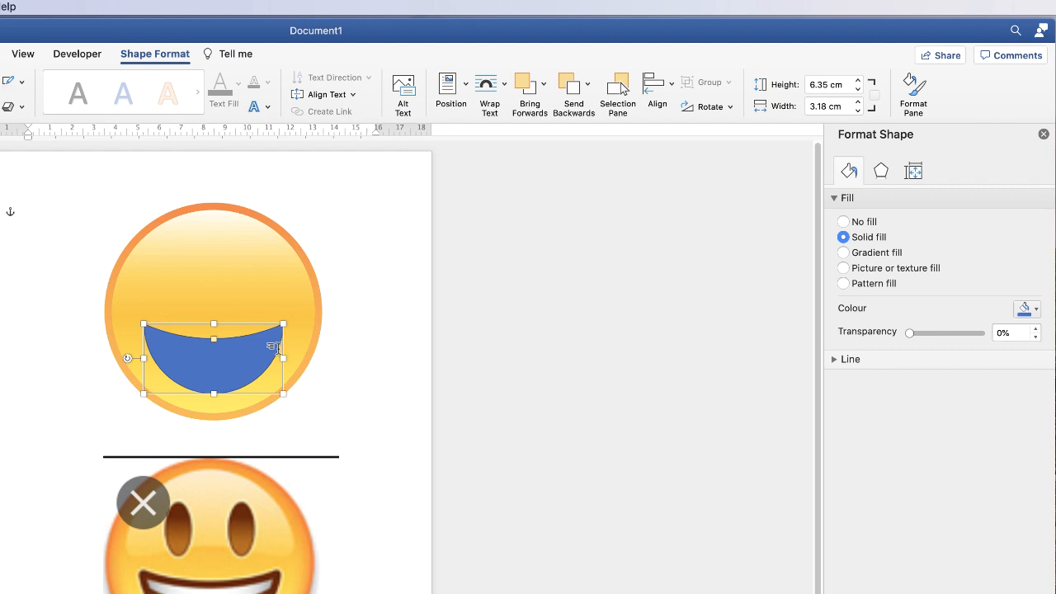
pyautogui.click(833, 359)
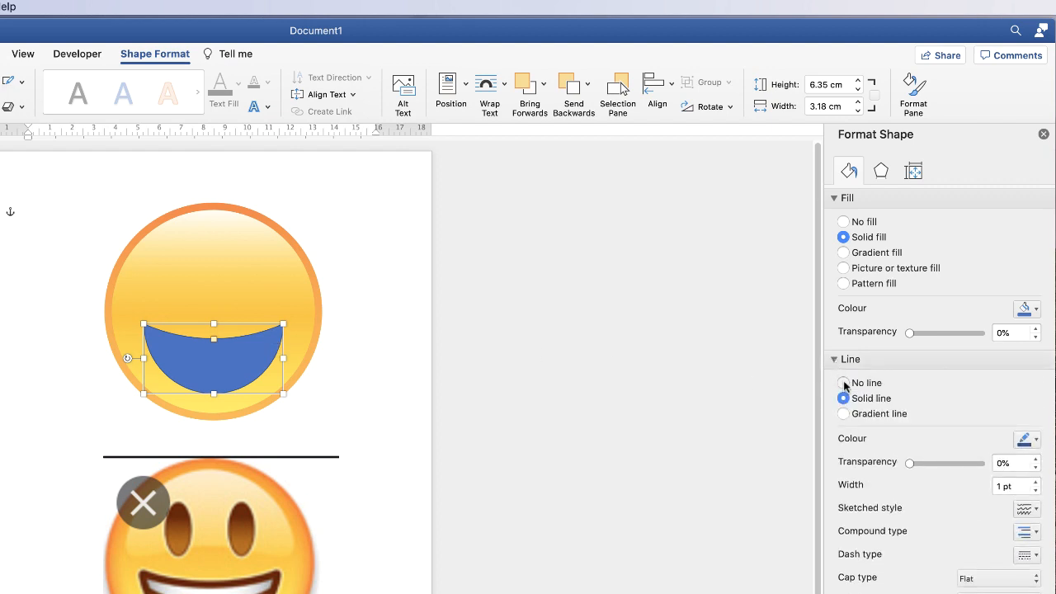
pyautogui.click(843, 383)
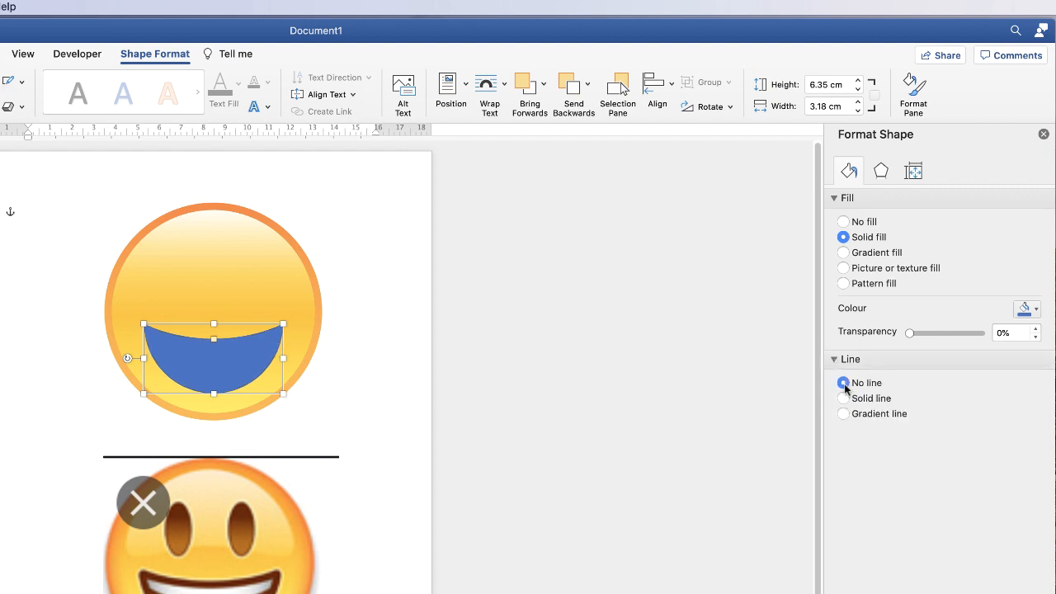
pyautogui.click(843, 253)
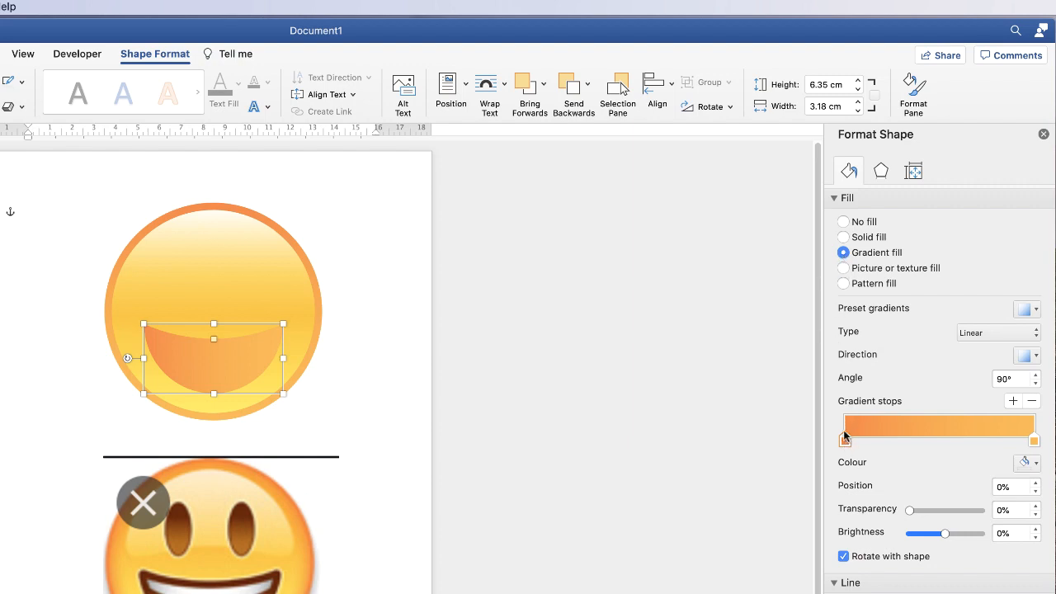
pyautogui.click(1025, 464)
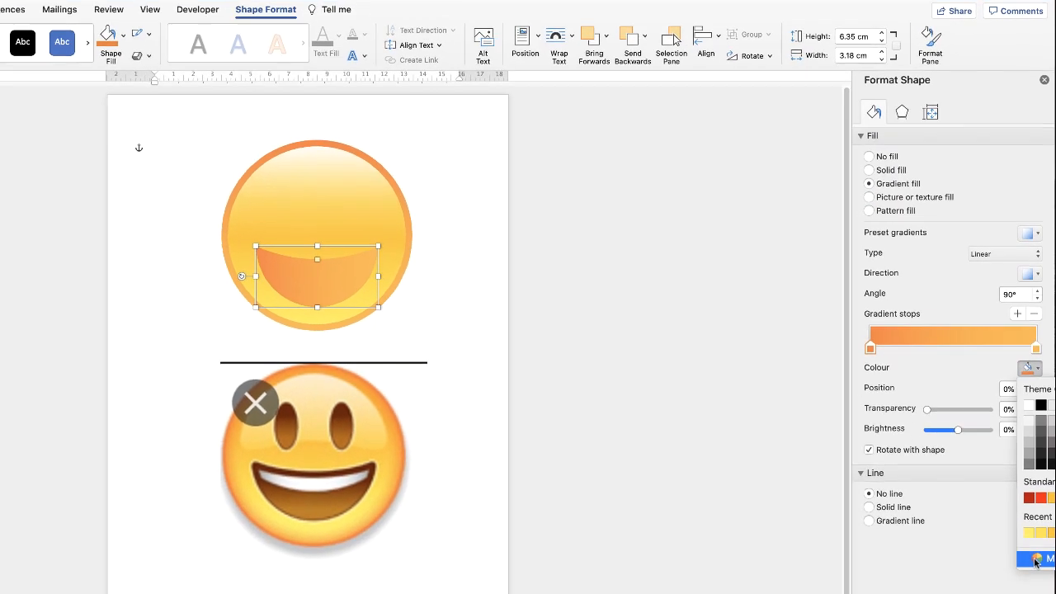
pyautogui.click(1034, 561)
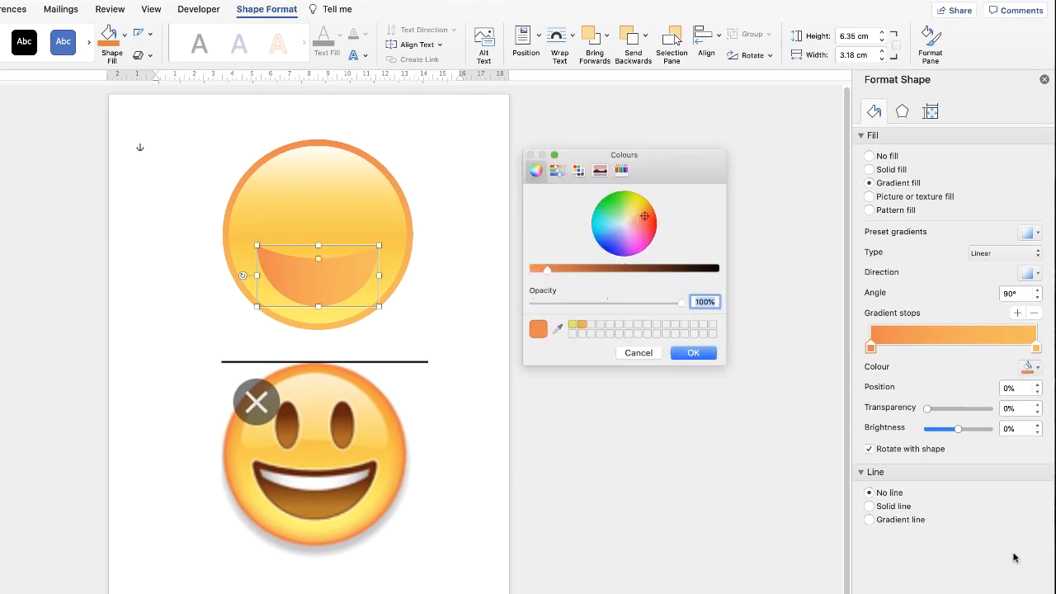
pyautogui.click(557, 329)
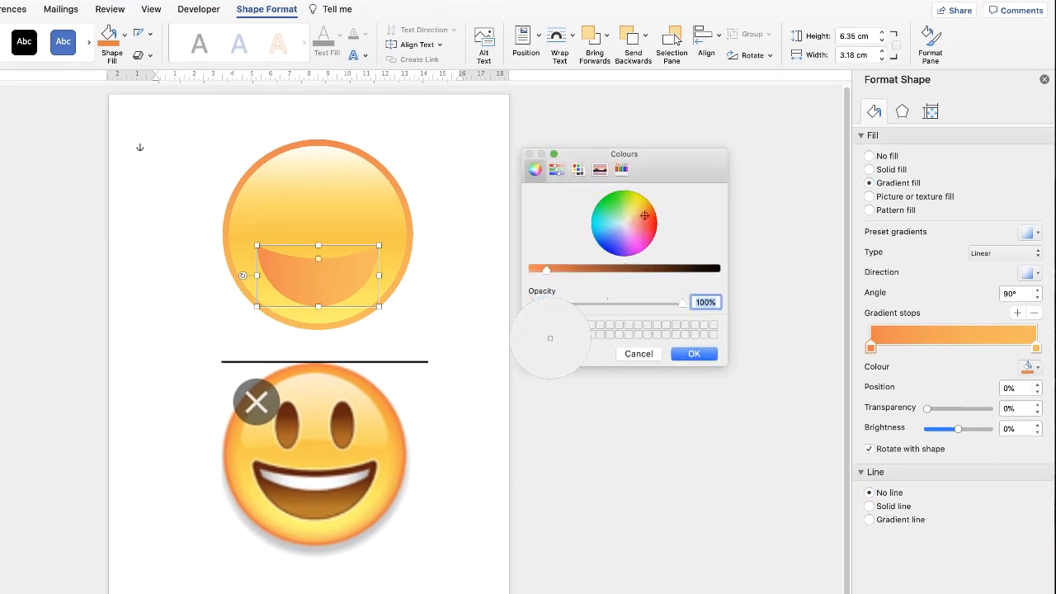
pyautogui.click(327, 471)
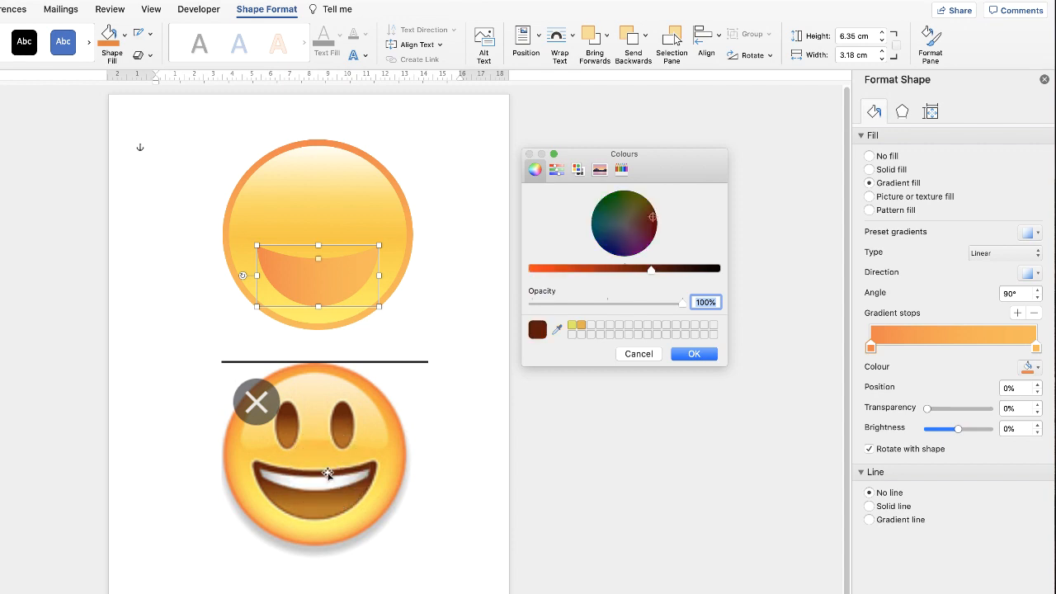
pyautogui.click(693, 354)
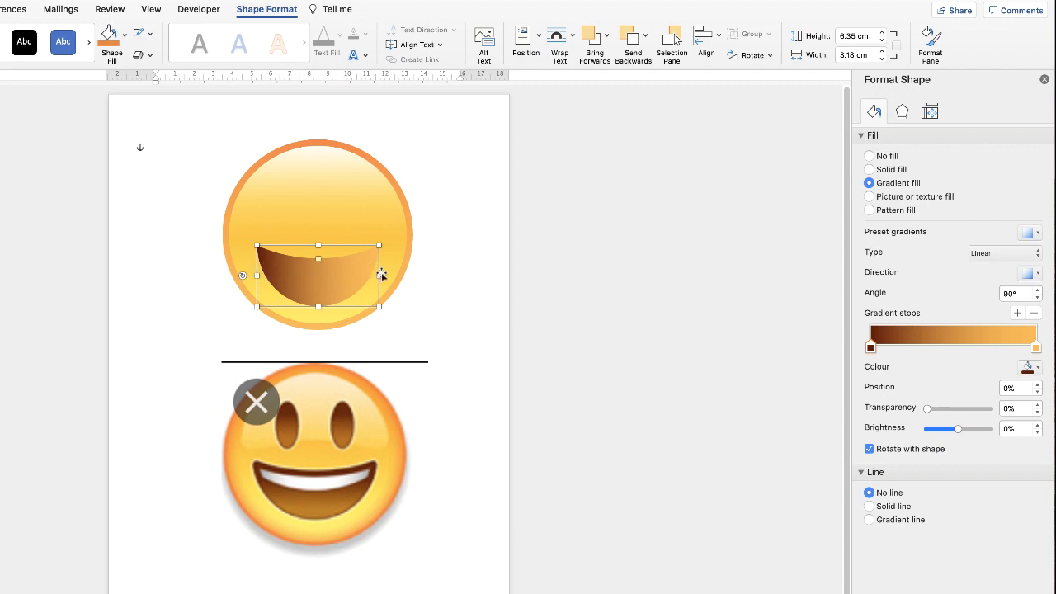
# Set the mouth's last gradient stop to the golden brown sampled from the reference mouth's lower part, and set the gradient direction to 180°.
pyautogui.click(1036, 348)
pyautogui.click(1028, 368)
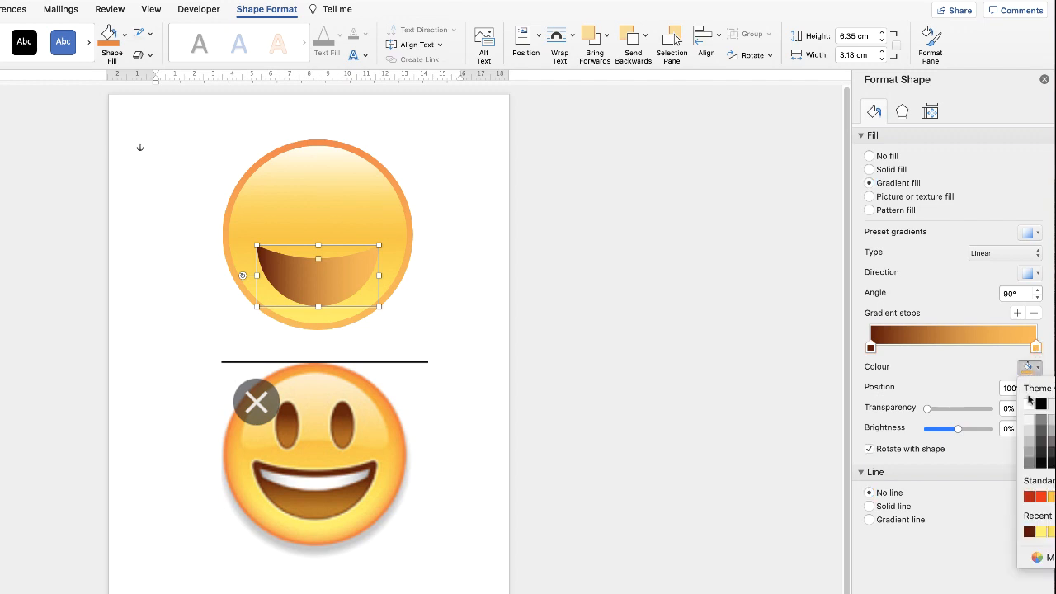
pyautogui.click(1032, 557)
pyautogui.click(557, 330)
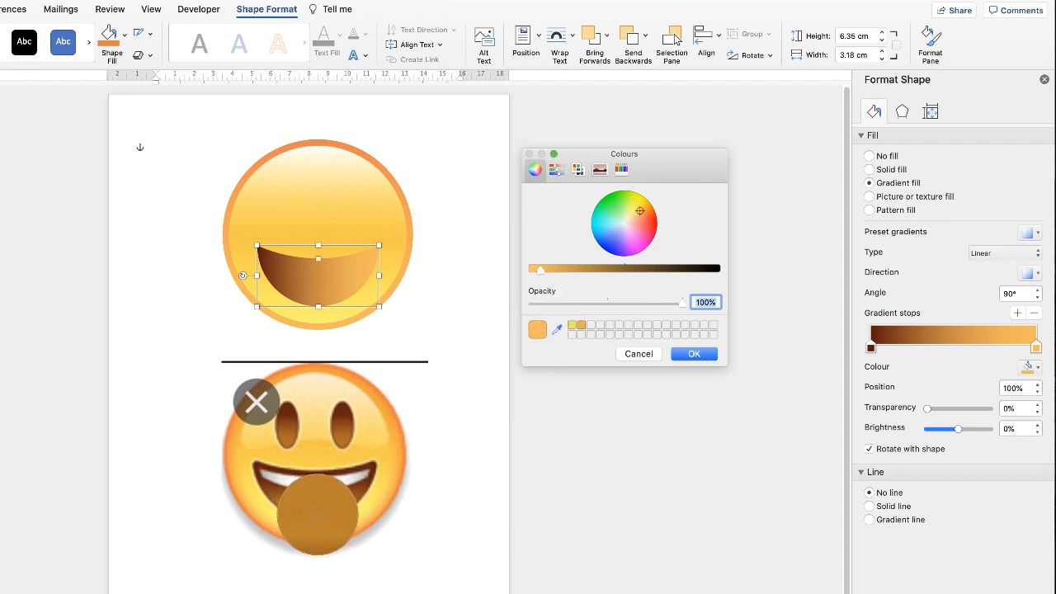
pyautogui.click(319, 515)
pyautogui.click(699, 353)
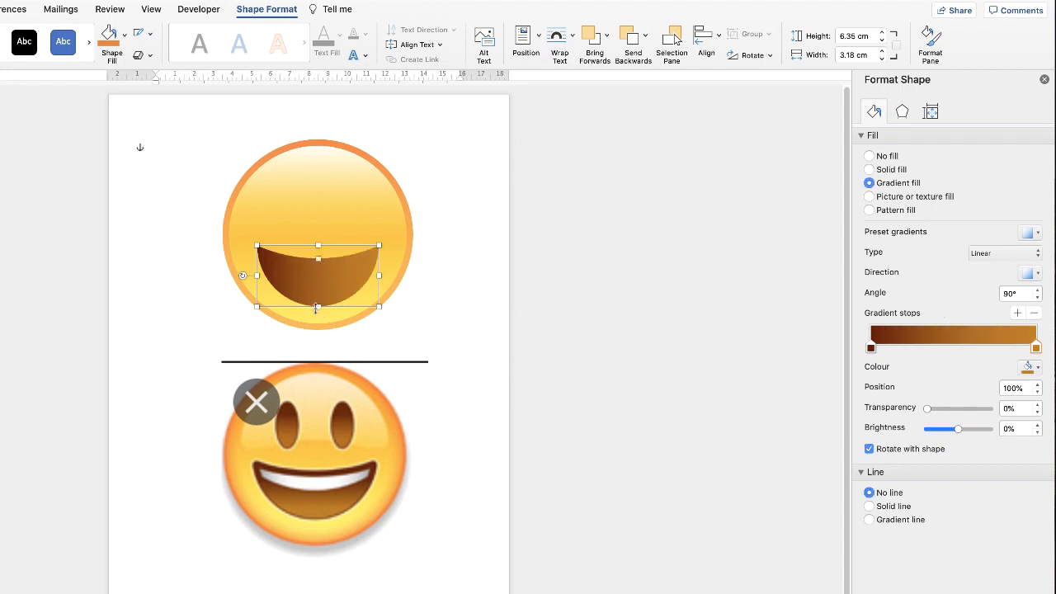
pyautogui.click(1037, 274)
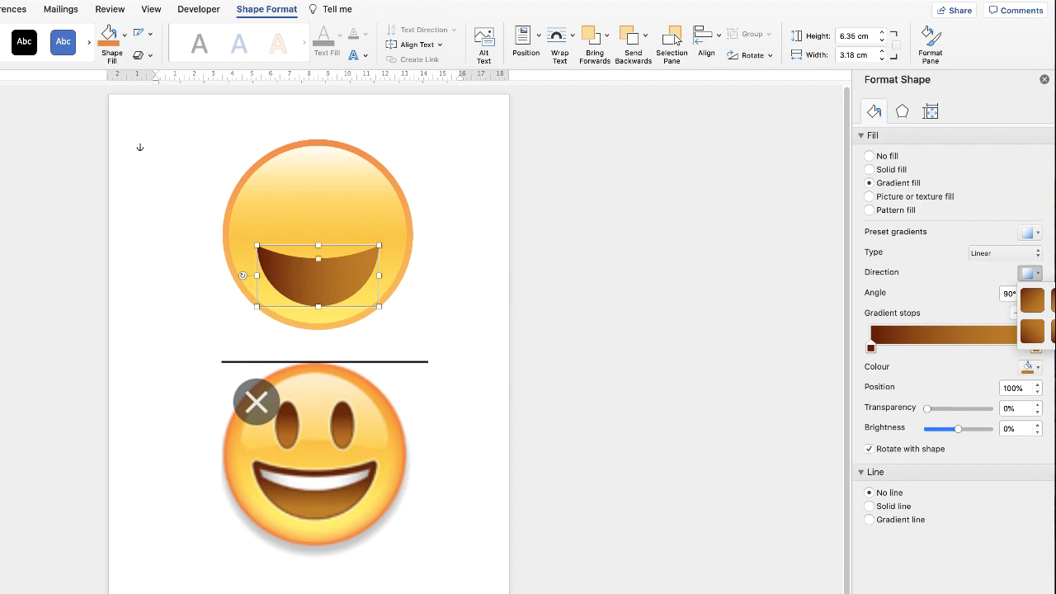
pyautogui.click(1054, 301)
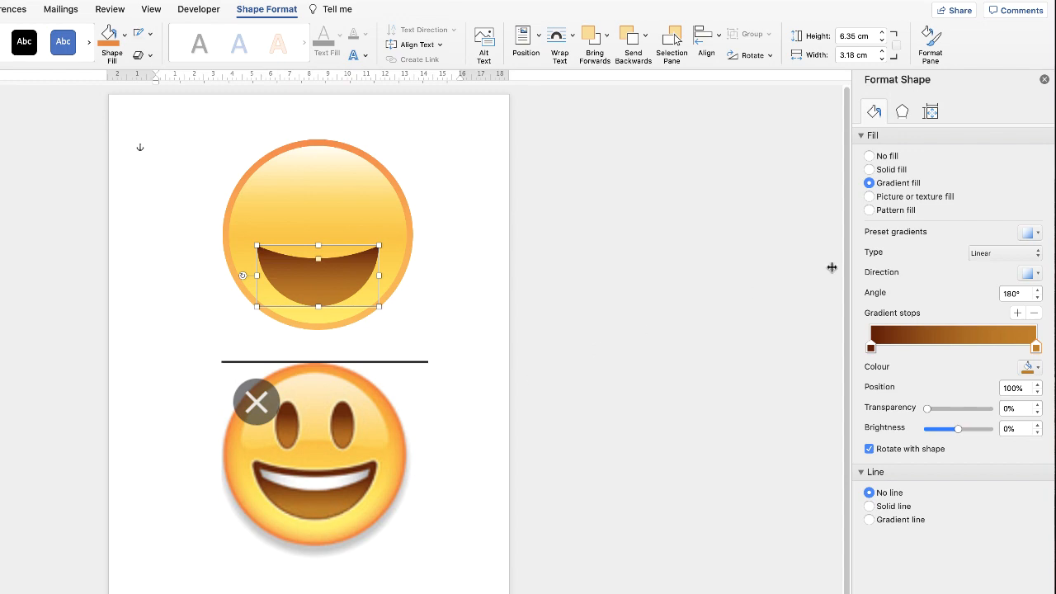
# Give the mouth a solid dark brown outline 2.75 pt wide.
pyautogui.click(869, 505)
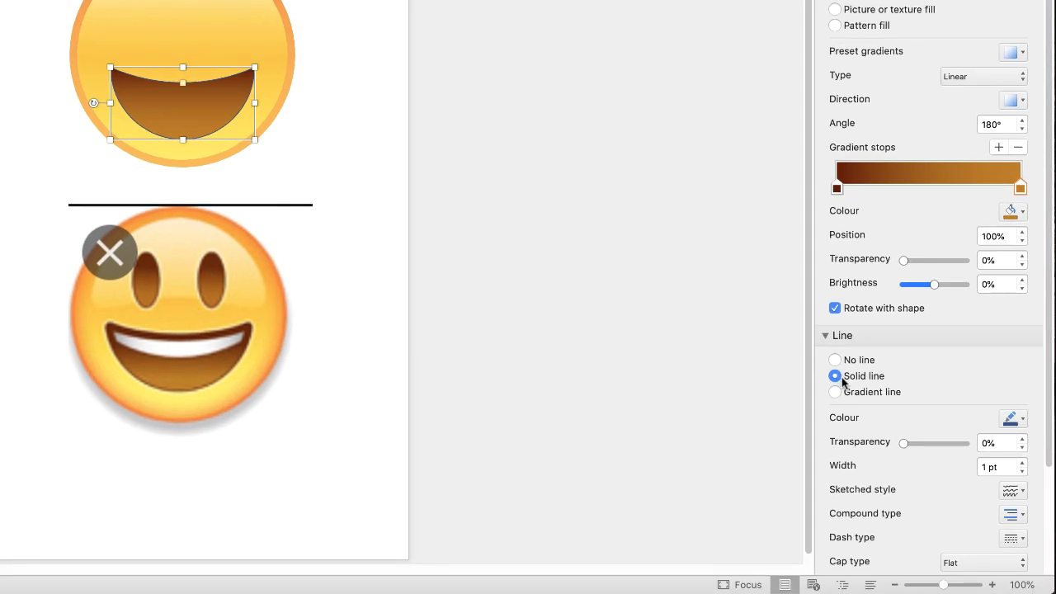
pyautogui.click(1011, 419)
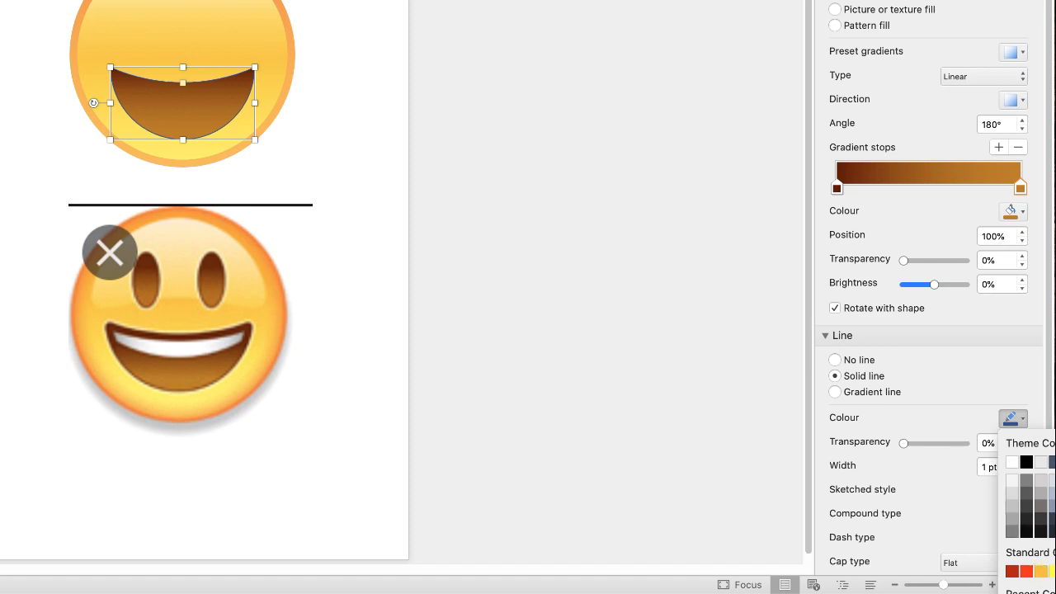
pyautogui.click(1013, 593)
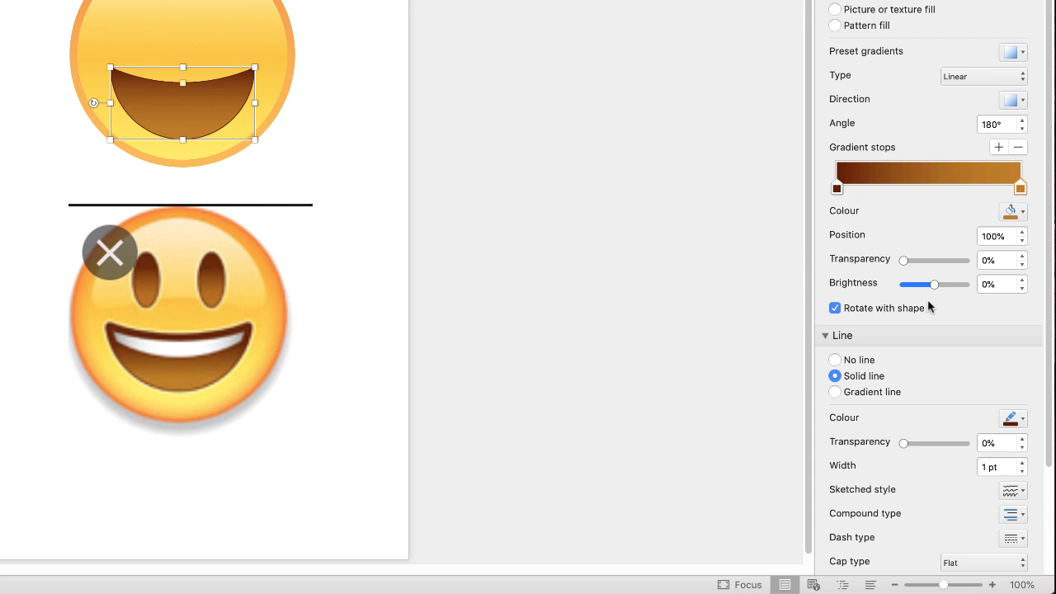
pyautogui.click(1022, 463)
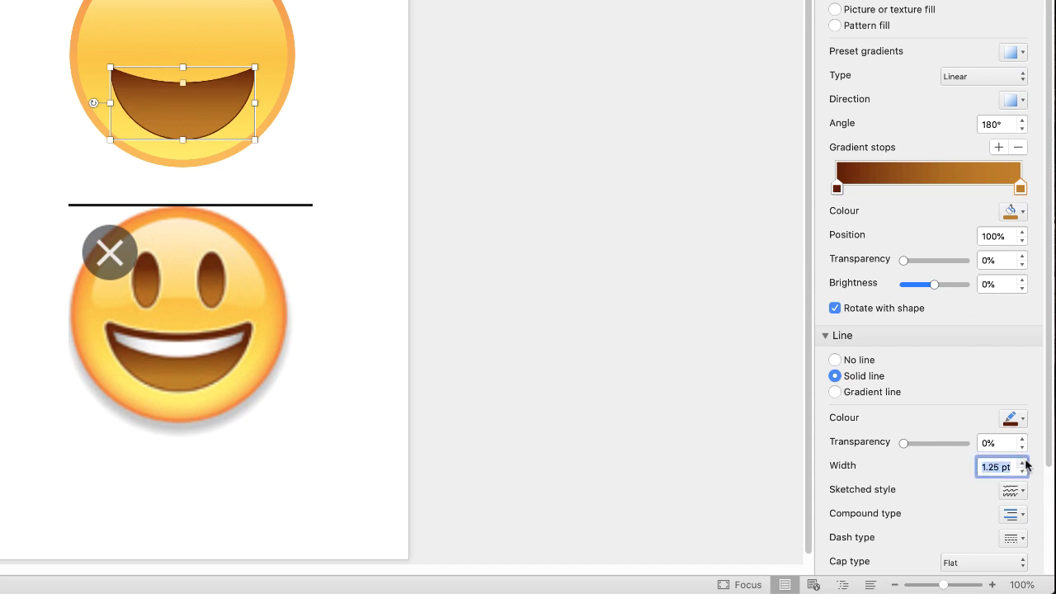
pyautogui.click(1023, 463)
pyautogui.click(1023, 463)
pyautogui.click(1023, 463)
pyautogui.click(1023, 463)
pyautogui.click(1022, 463)
pyautogui.click(1021, 463)
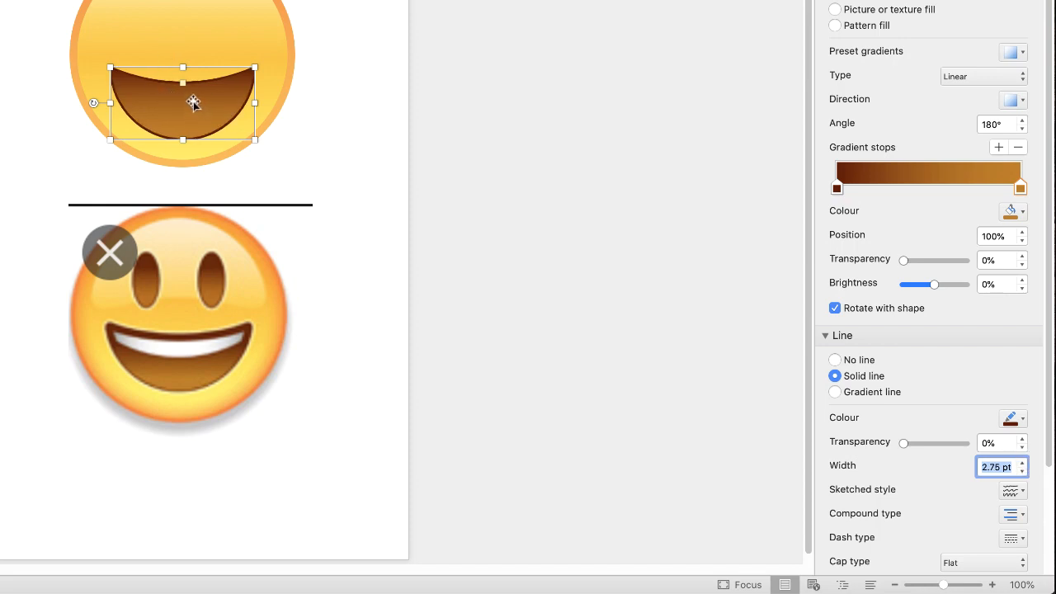
pyautogui.click(271, 176)
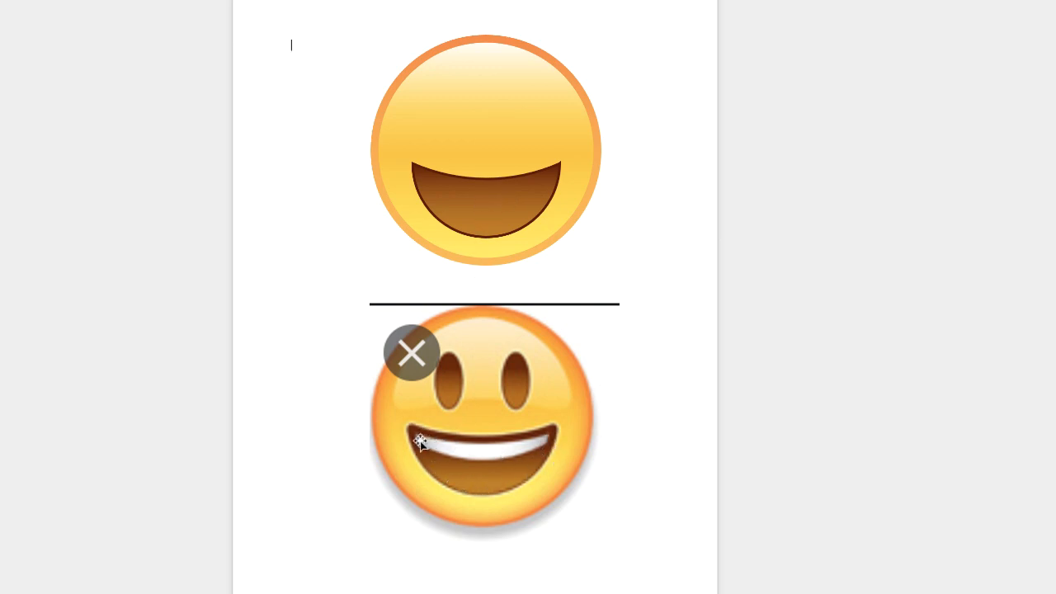
# Duplicate the mouth below the reference emoji, and paste another copy over the mouth on the gradient circle.
pyautogui.click(480, 202)
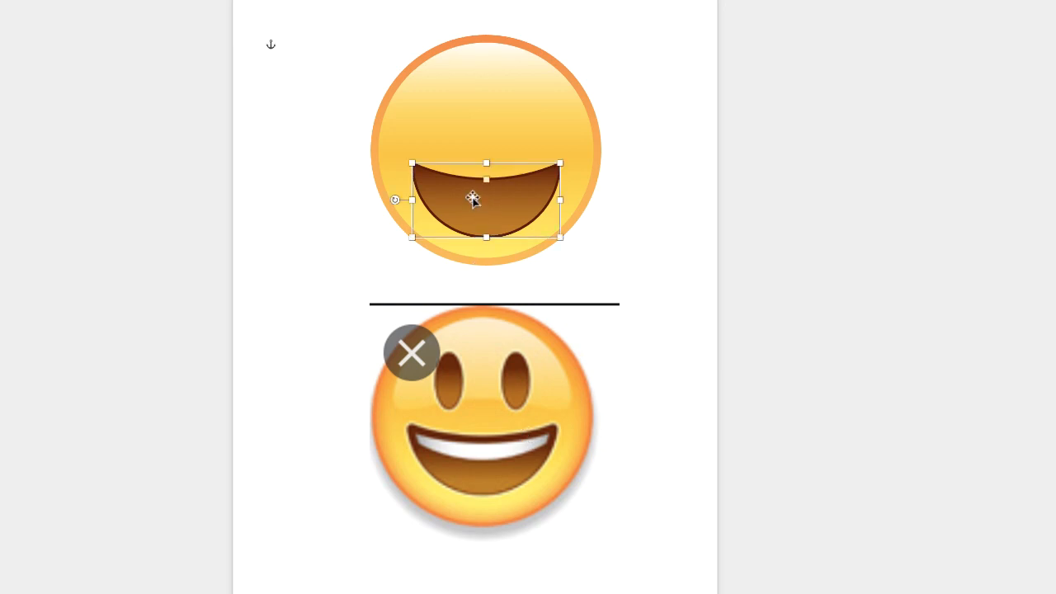
pyautogui.moveTo(476, 200); pyautogui.dragTo(469, 593)
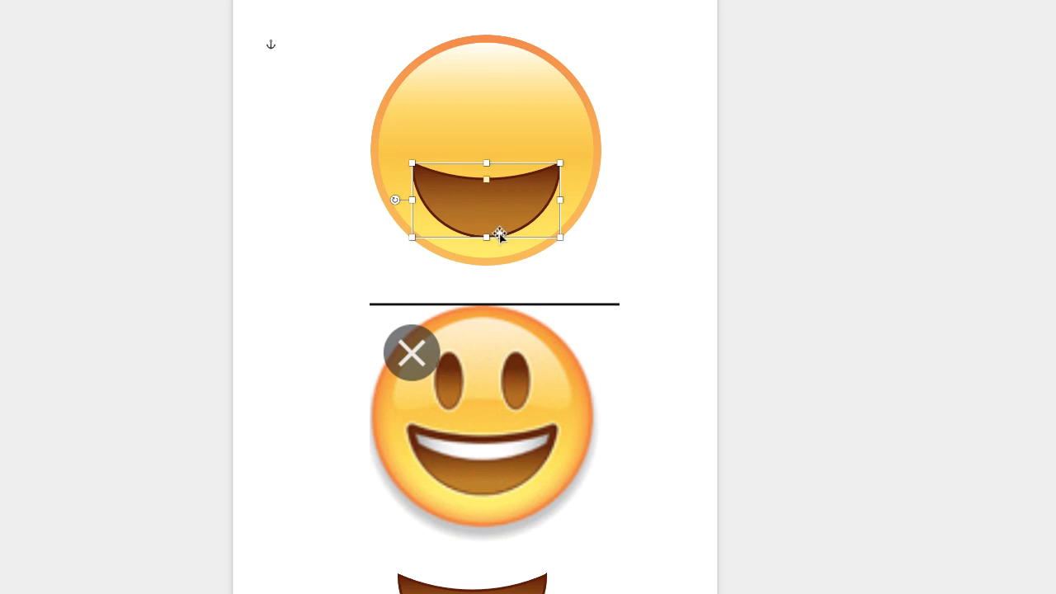
pyautogui.hotkey('ctrl', 'v')
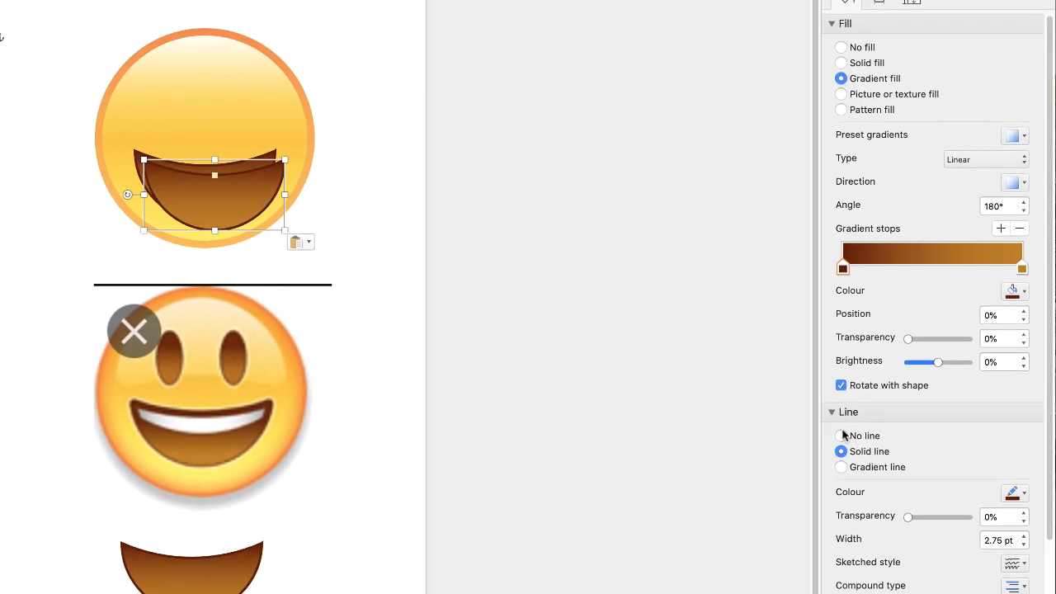
# Remove the pasted mouth copy's outline and set its first gradient stop to the light grey sampled from the reference emoji's teeth.
pyautogui.click(841, 437)
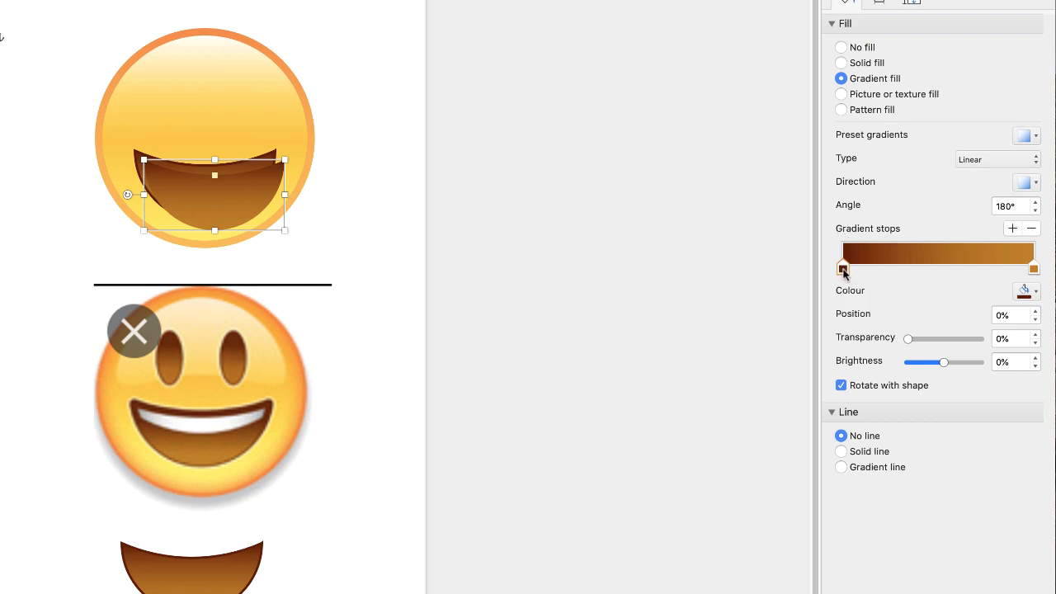
pyautogui.click(1031, 290)
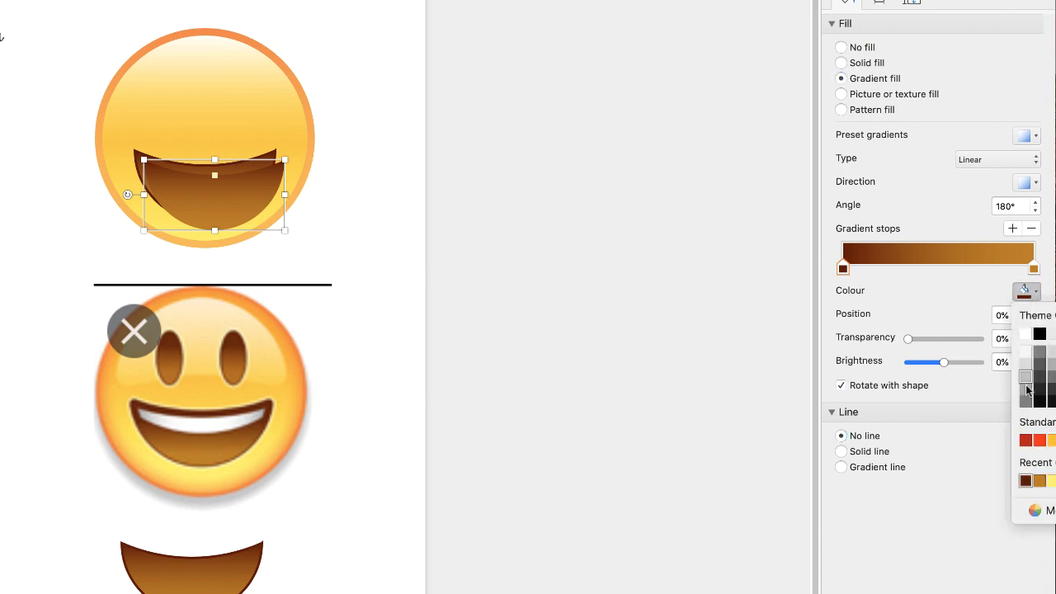
pyautogui.click(1033, 513)
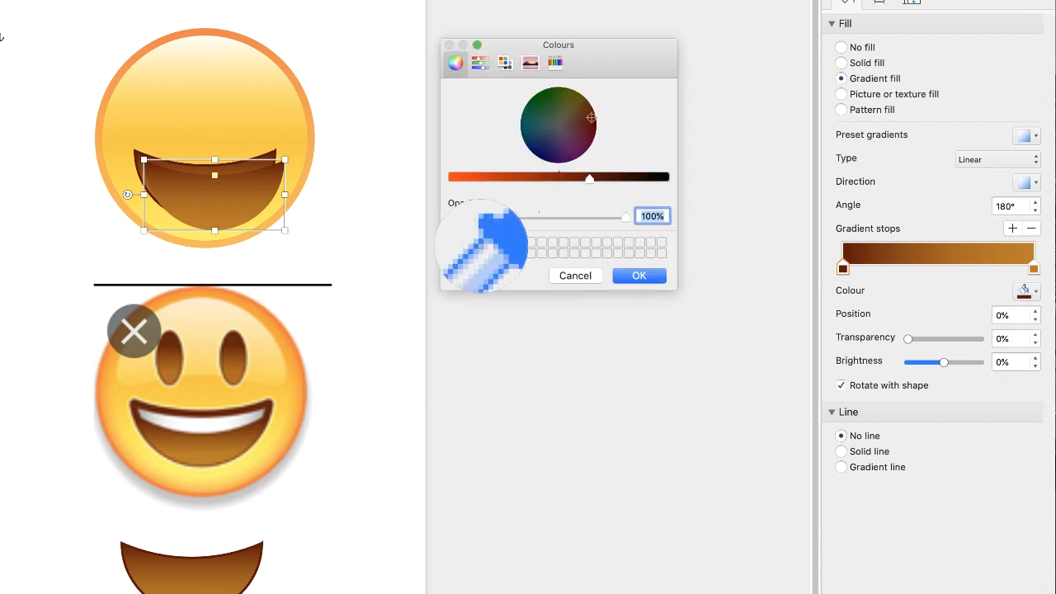
pyautogui.click(481, 245)
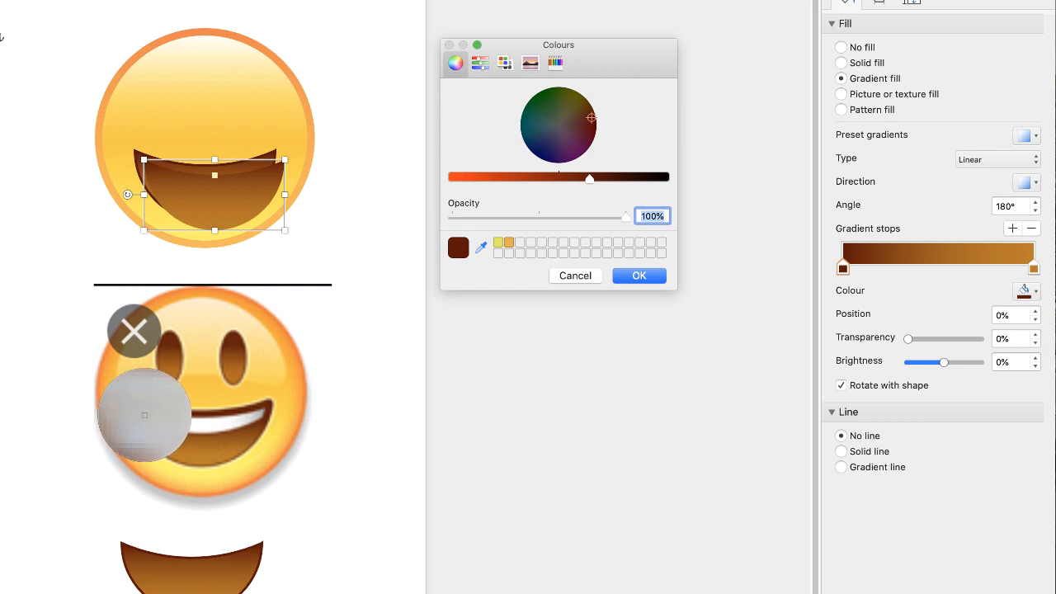
pyautogui.click(146, 415)
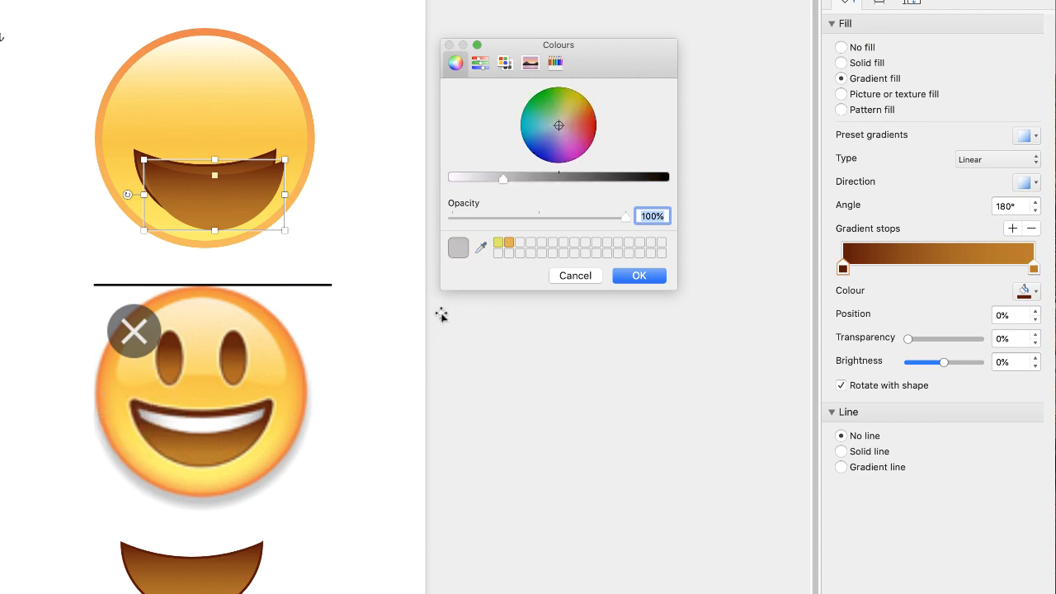
pyautogui.click(637, 277)
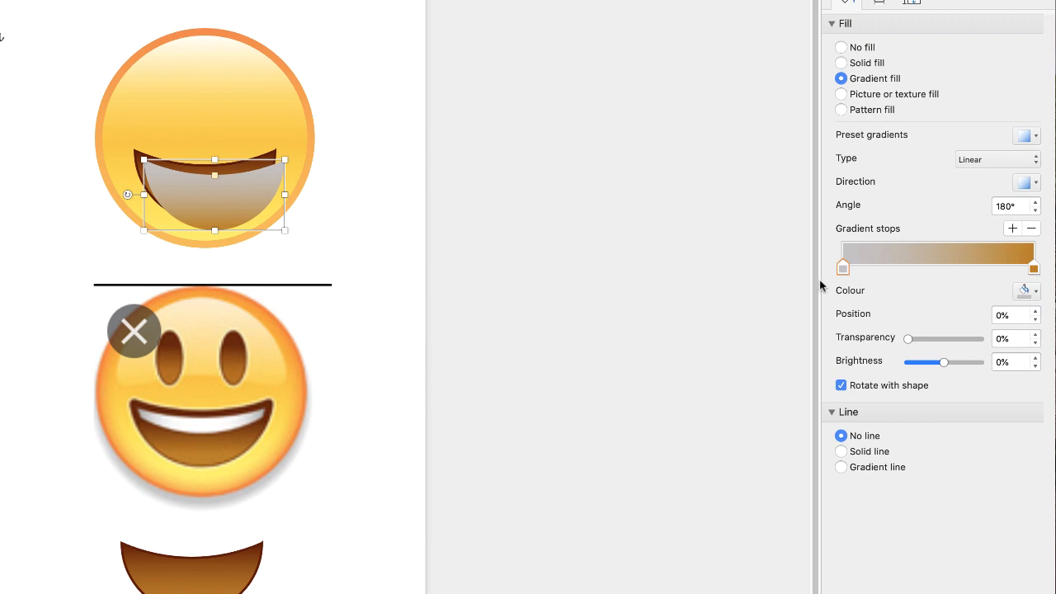
# Add two stops to the teeth shape's gradient at 35% and 61%, and colour both white.
pyautogui.click(1012, 229)
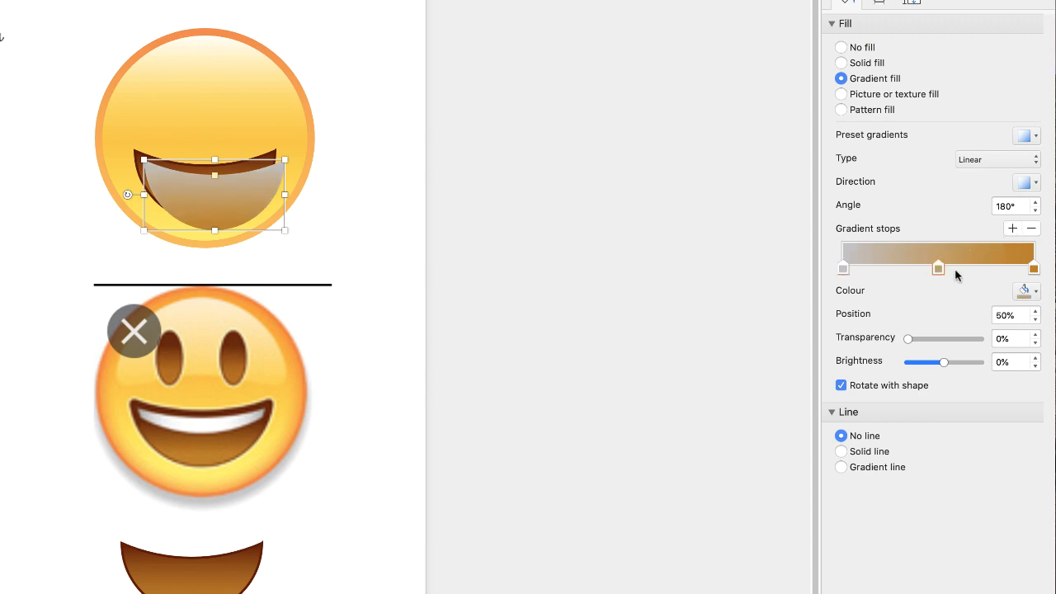
pyautogui.click(1012, 229)
pyautogui.moveTo(938, 268); pyautogui.dragTo(911, 270)
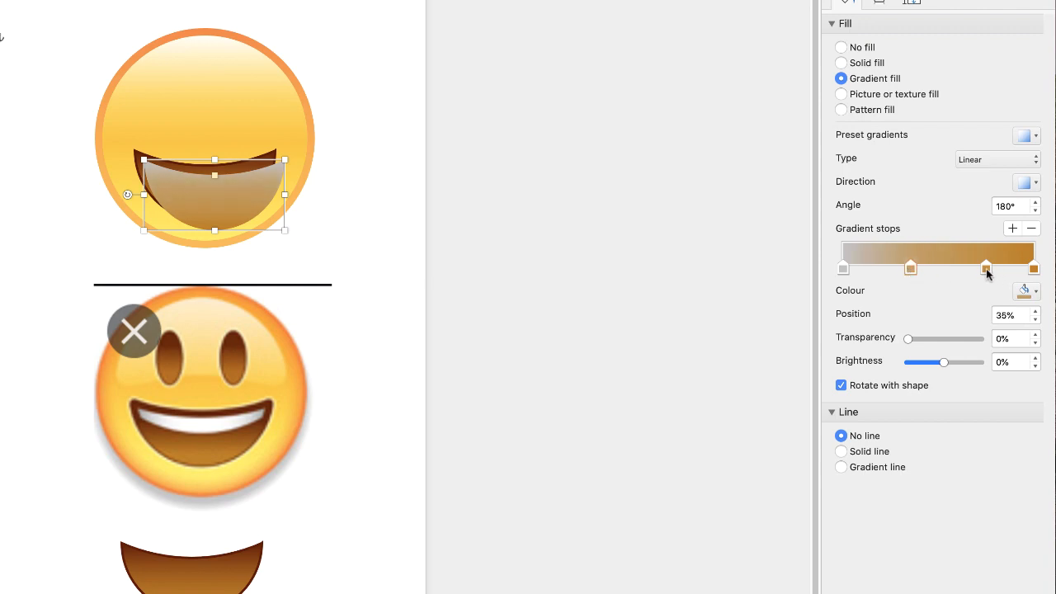
pyautogui.moveTo(985, 268); pyautogui.dragTo(959, 269)
pyautogui.click(912, 271)
pyautogui.click(1025, 292)
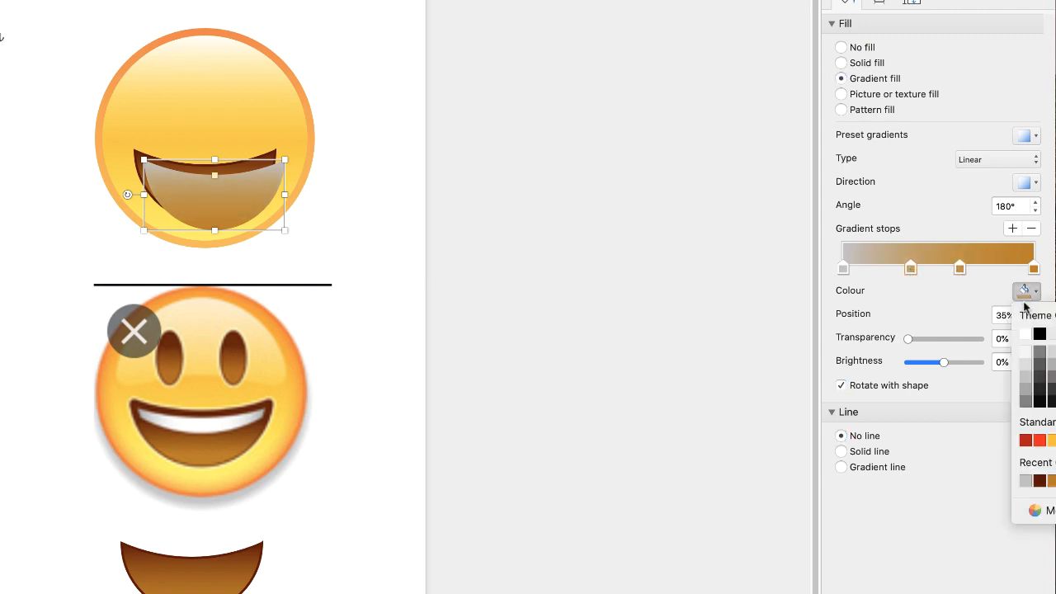
pyautogui.click(1027, 338)
pyautogui.click(960, 268)
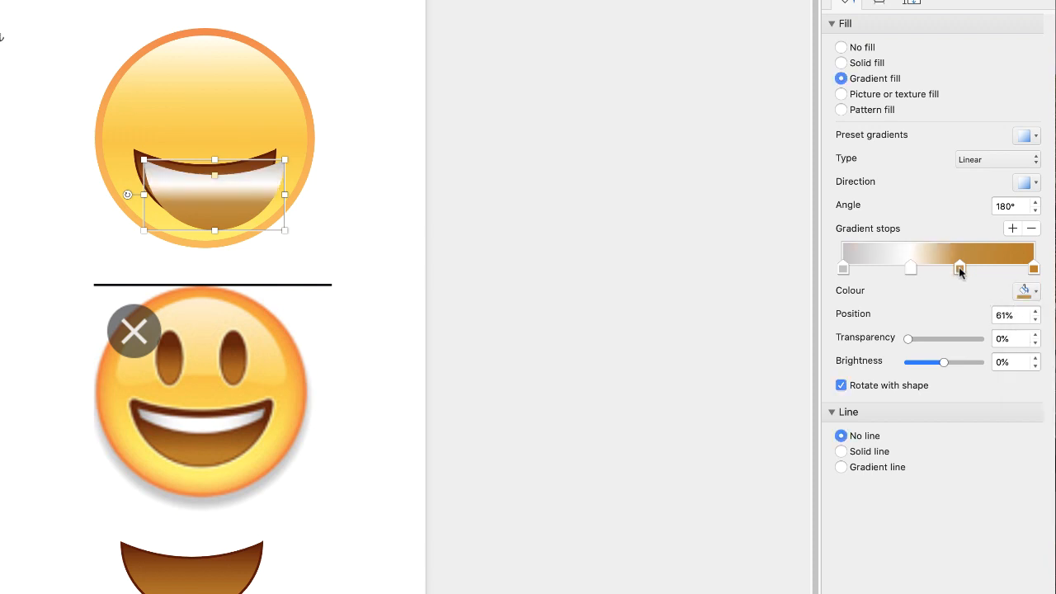
pyautogui.click(1024, 292)
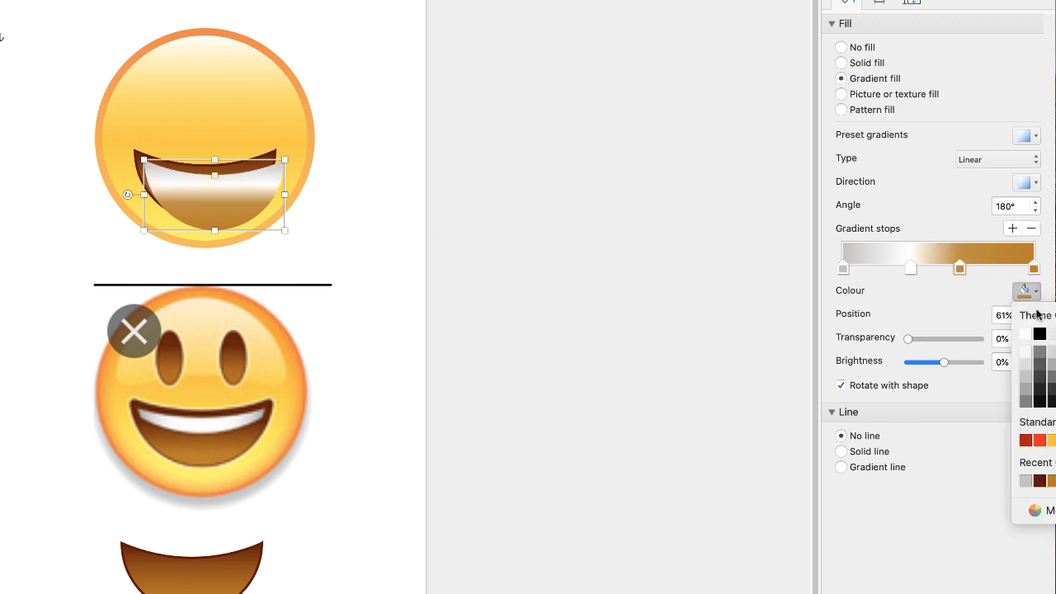
pyautogui.click(1028, 337)
# Set the last stop of the teeth gradient to the recently used light grey.
pyautogui.click(1033, 269)
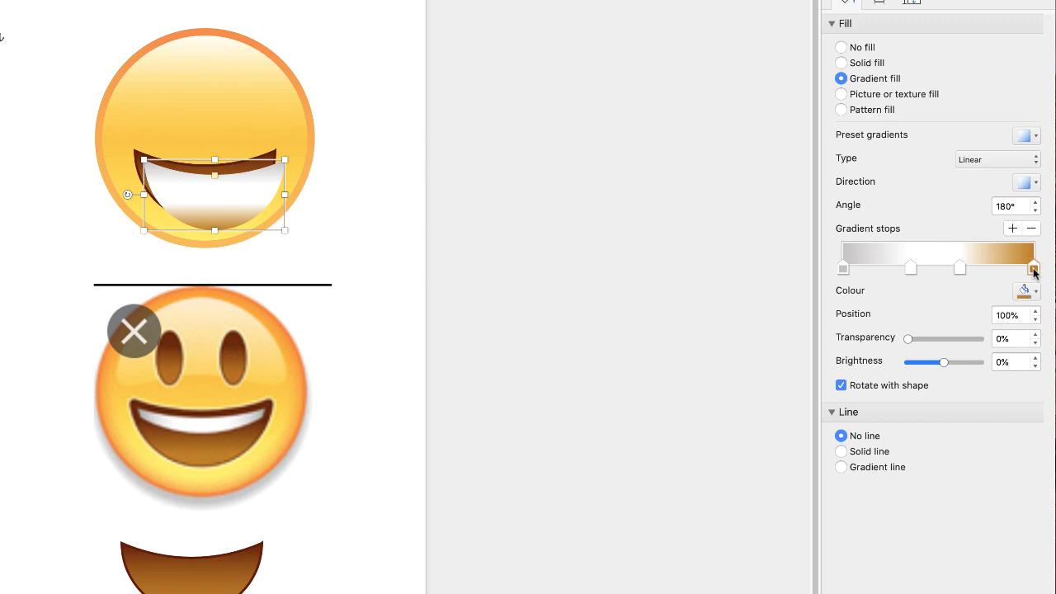
pyautogui.click(1025, 290)
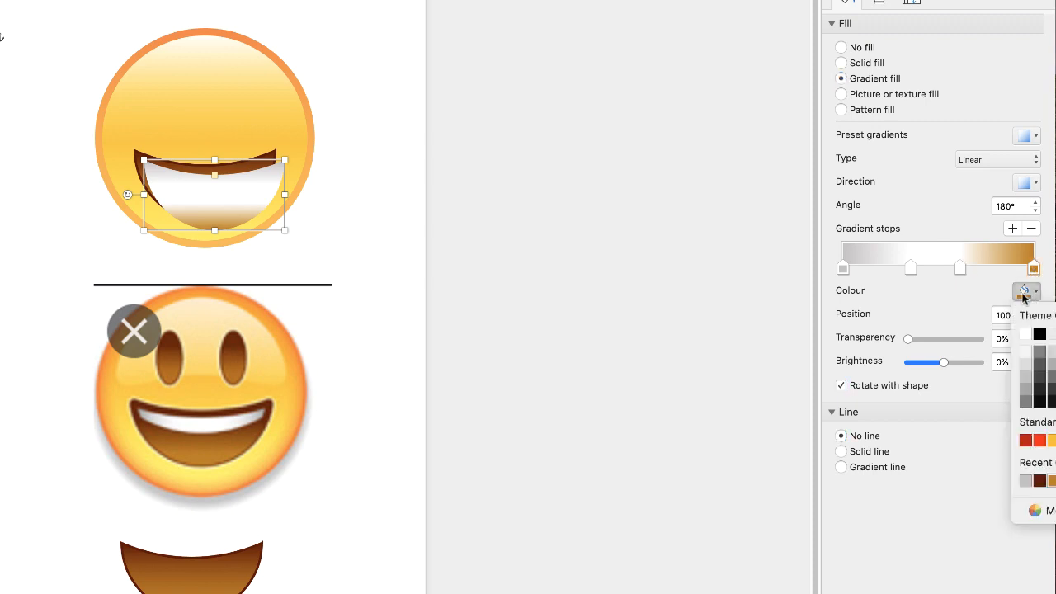
pyautogui.click(1025, 482)
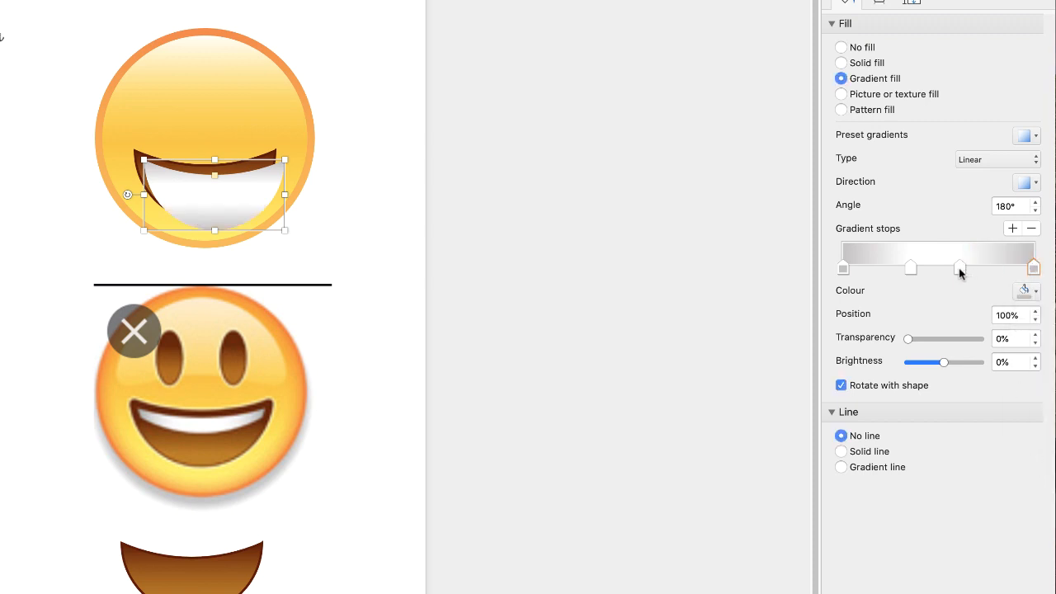
# Set the teeth gradient's direction to 90° and reposition the two white stops at 21% and 82%.
pyautogui.click(960, 269)
pyautogui.moveTo(959, 270); pyautogui.dragTo(987, 270)
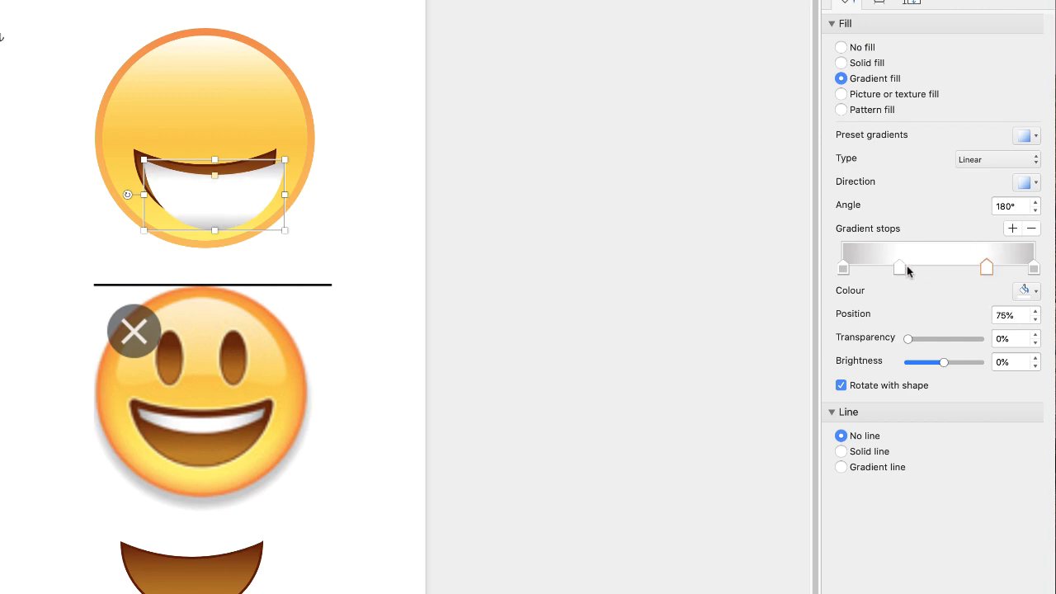
pyautogui.click(1036, 184)
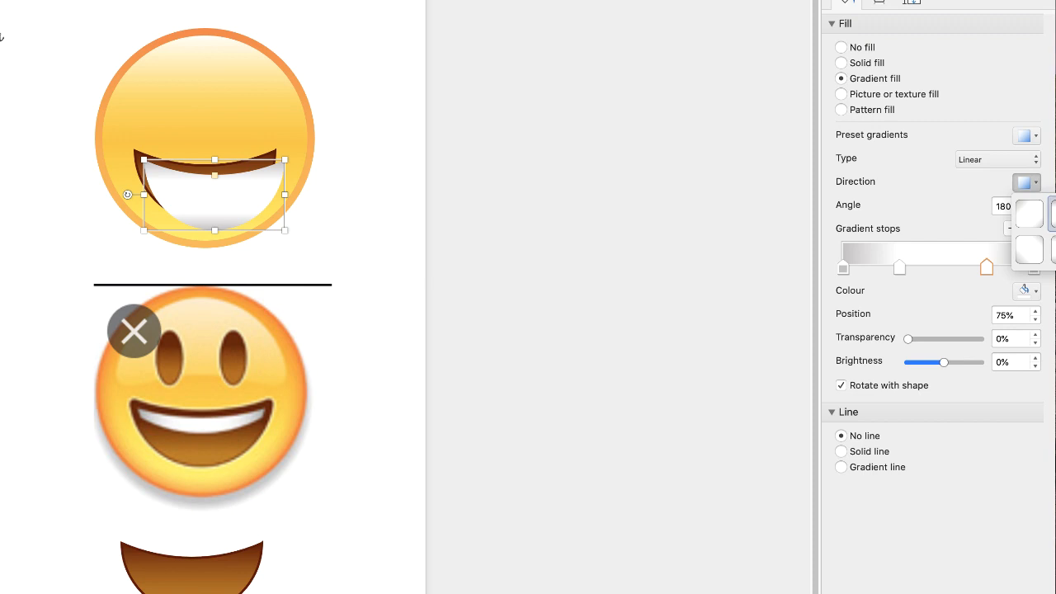
pyautogui.click(1053, 215)
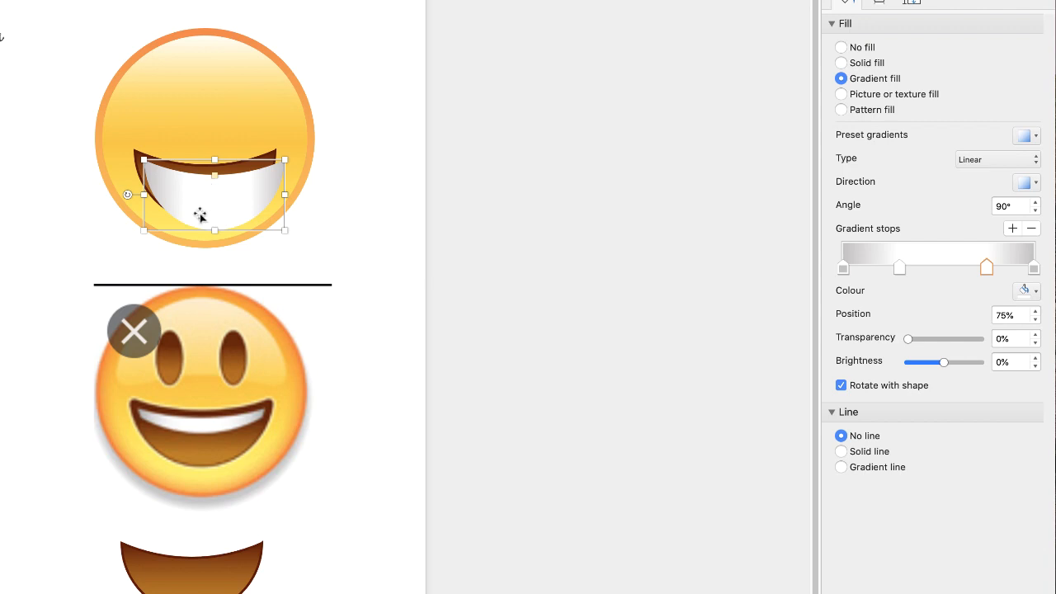
pyautogui.moveTo(898, 268); pyautogui.dragTo(883, 270)
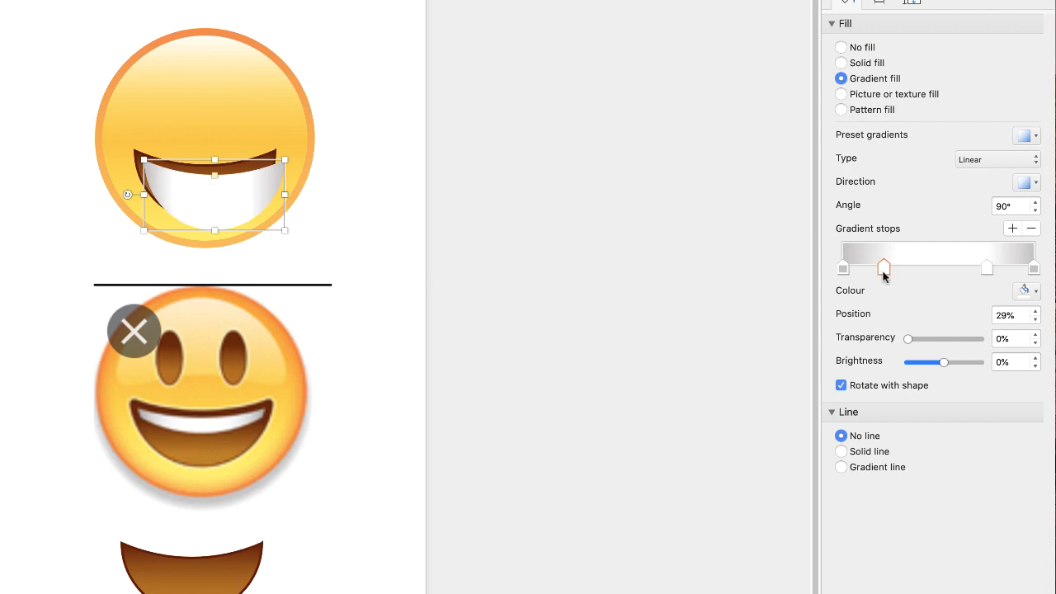
pyautogui.click(988, 270)
pyautogui.moveTo(989, 272); pyautogui.dragTo(1002, 275)
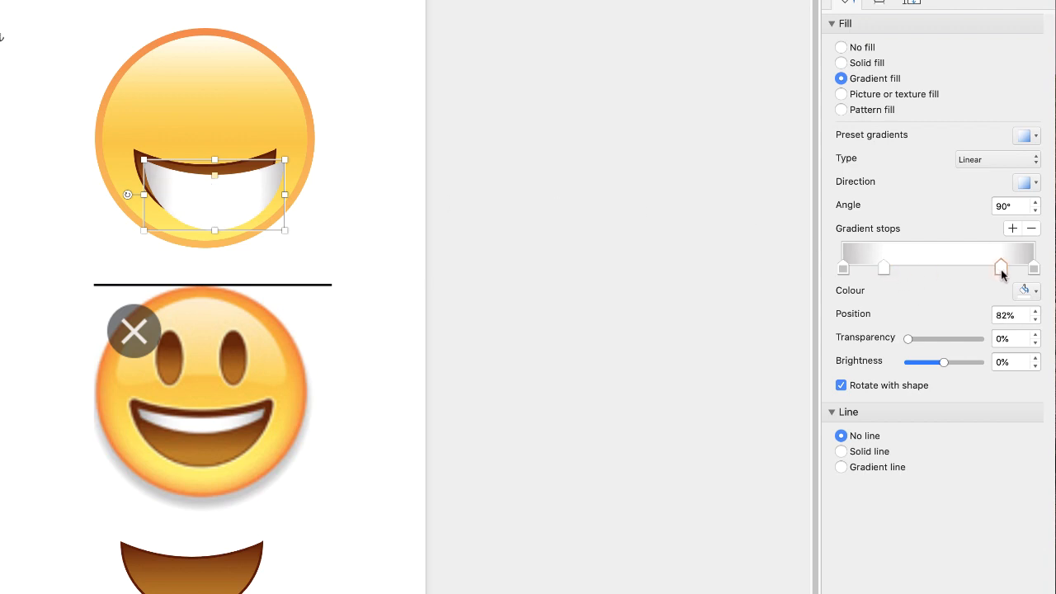
pyautogui.click(884, 268)
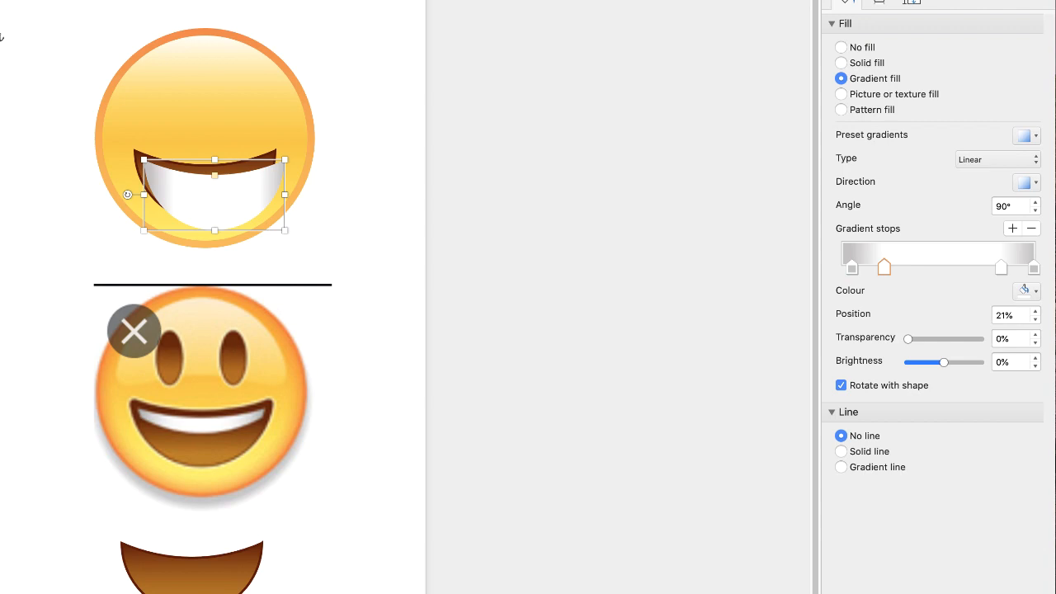
# Move the teeth shape onto the reference emoji's mouth and flatten it to roughly the height of the reference teeth.
pyautogui.press('super+plus')
pyautogui.press('super+plus')
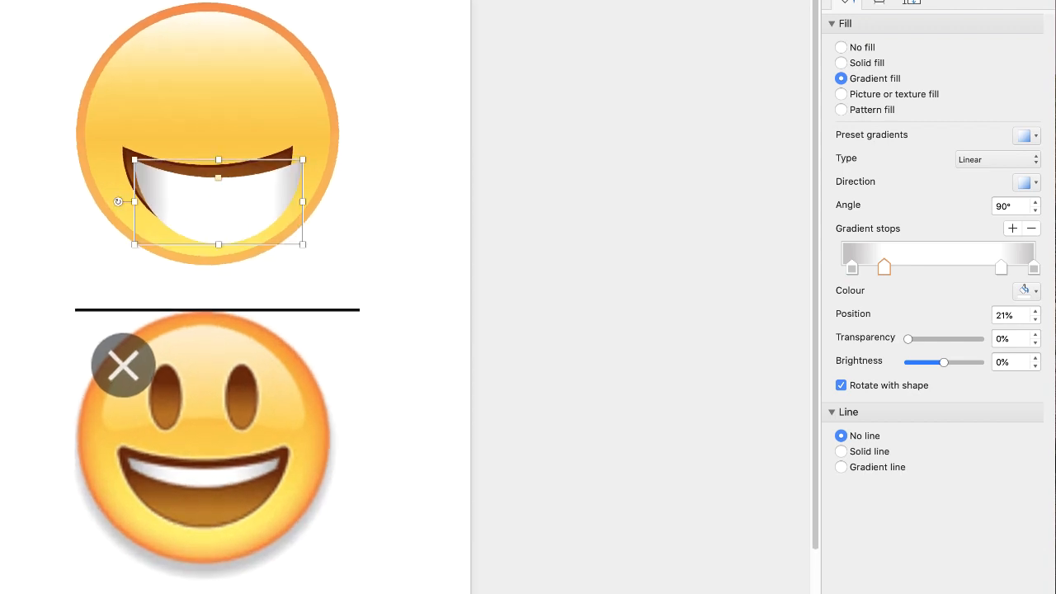
pyautogui.press('super+plus')
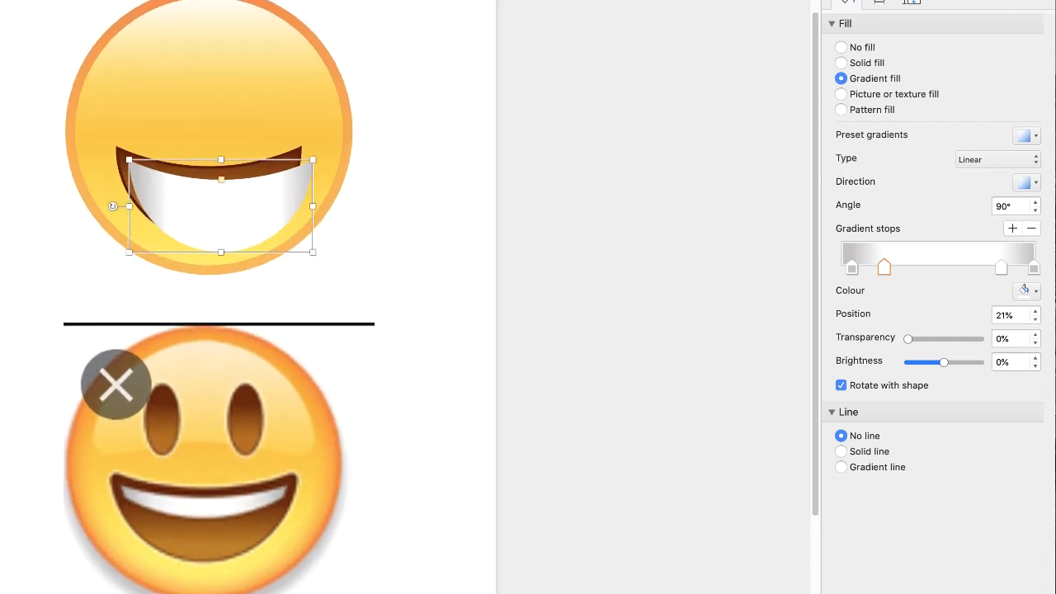
pyautogui.press('super+plus')
pyautogui.press('super+plus')
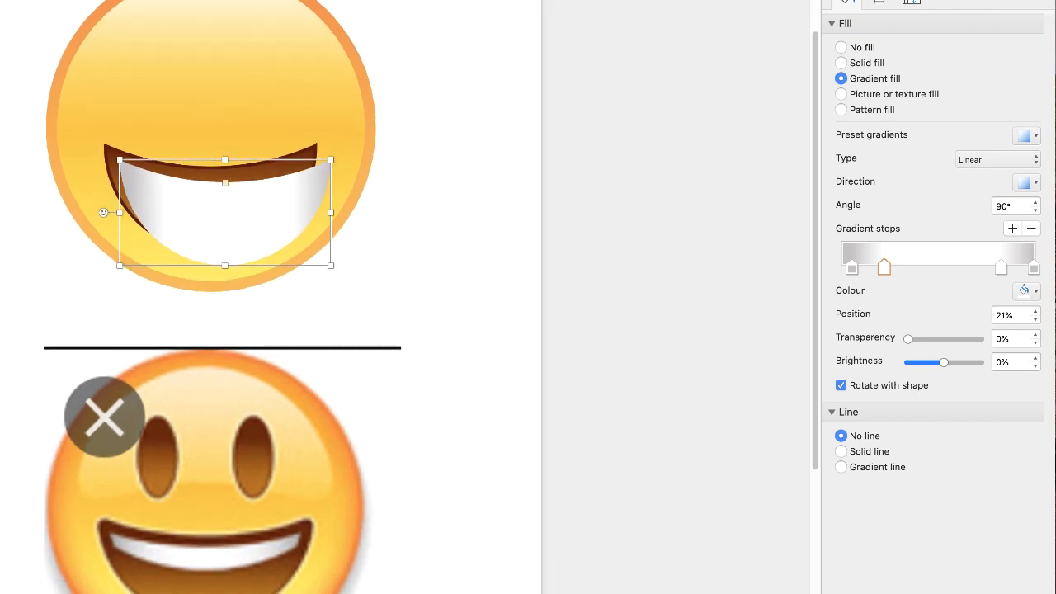
pyautogui.scroll(-5, 235, 132)
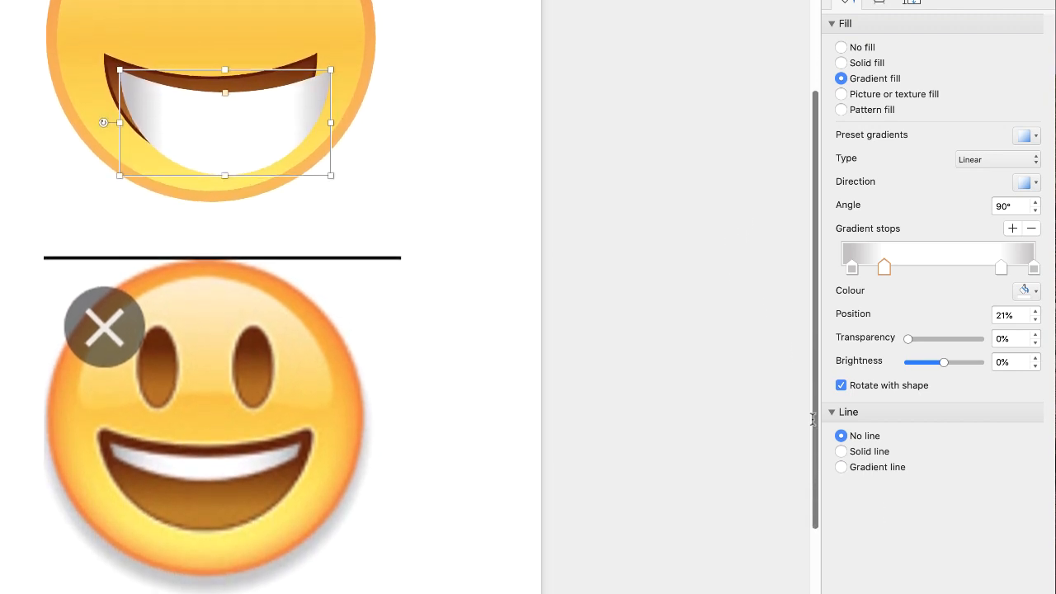
pyautogui.moveTo(216, 109); pyautogui.dragTo(205, 467)
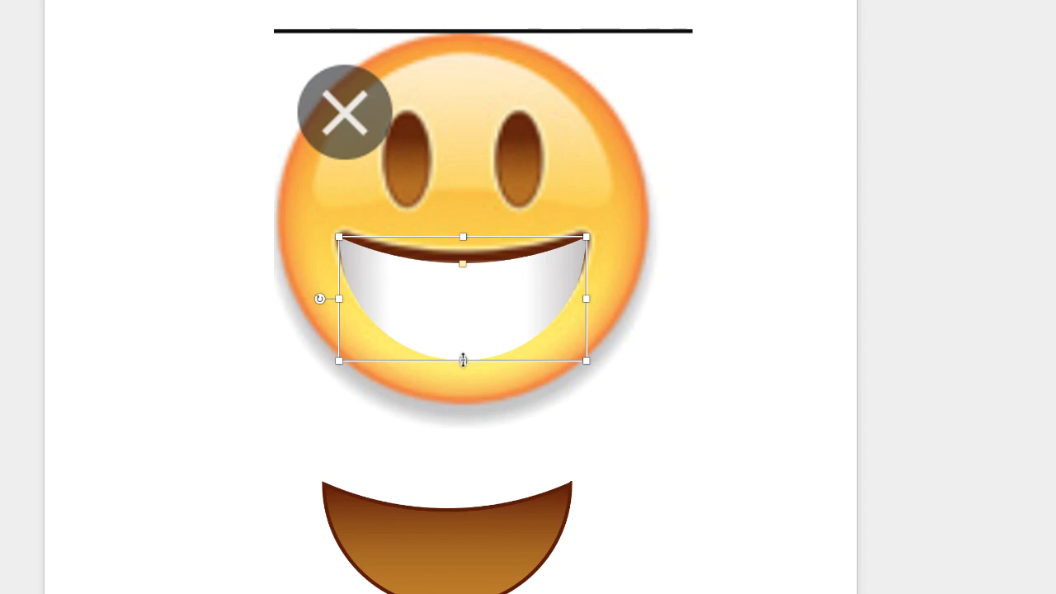
pyautogui.moveTo(464, 360); pyautogui.dragTo(464, 265)
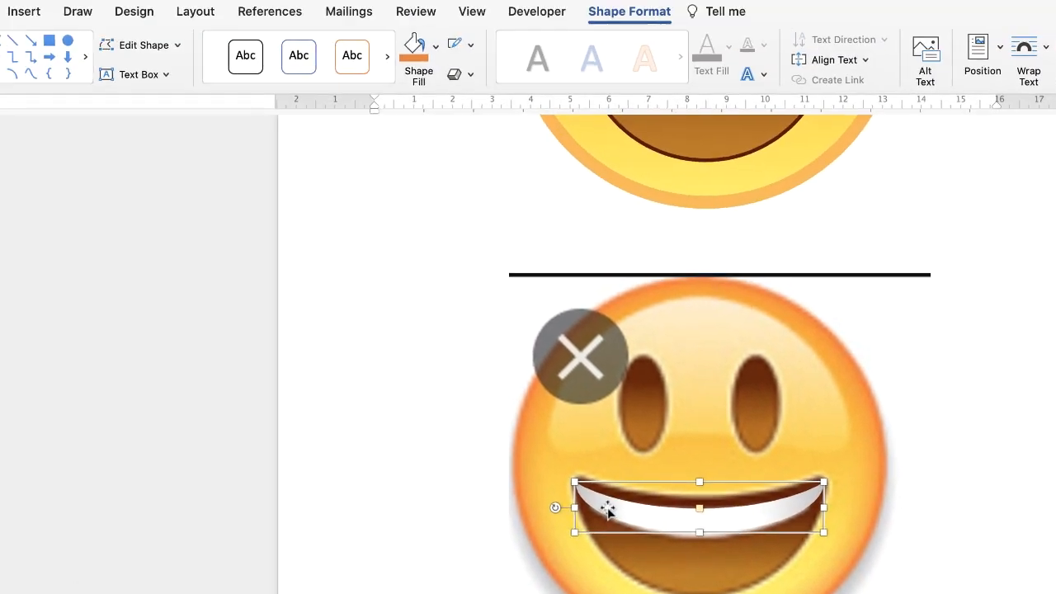
# Edit the teeth shape's points, bending the lower curve slightly outwards at both upper corners.
pyautogui.click(175, 44)
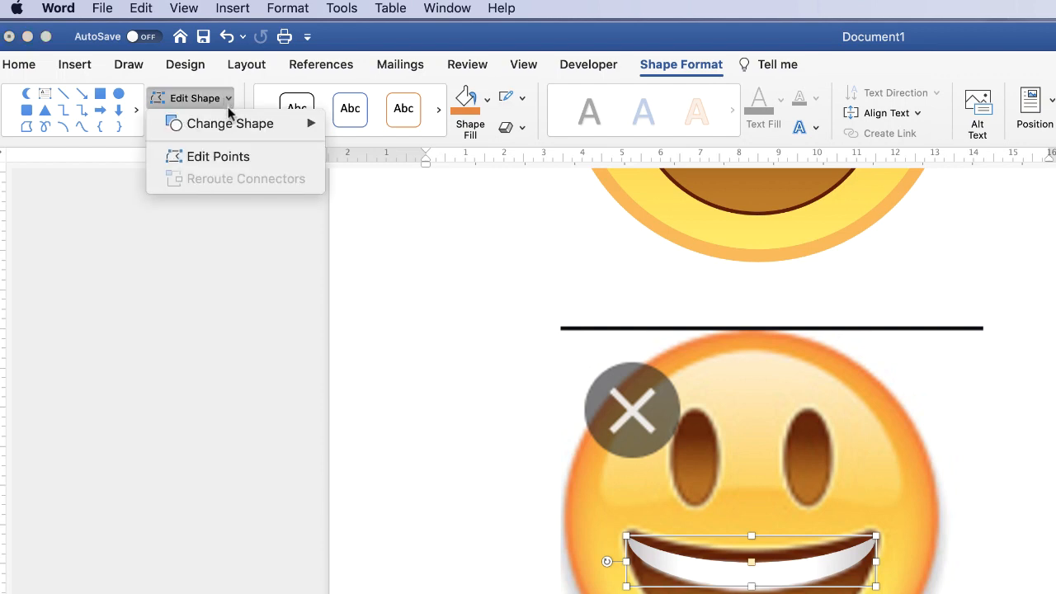
pyautogui.click(220, 158)
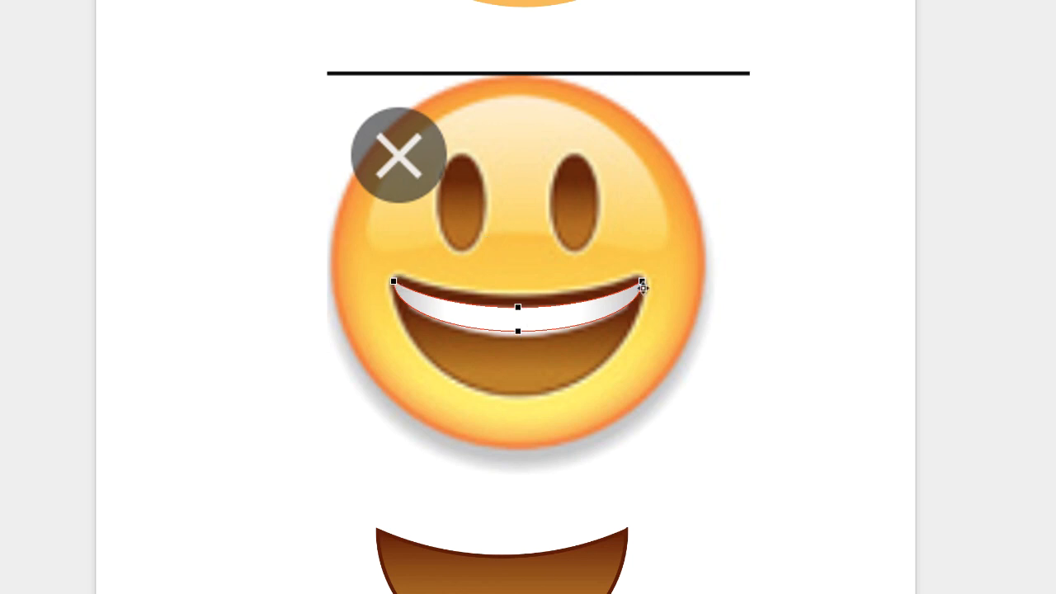
pyautogui.click(641, 281)
pyautogui.moveTo(641, 309)
pyautogui.mouseDown()
pyautogui.moveTo(641, 323)
pyautogui.moveTo(679, 327)
pyautogui.moveTo(628, 321)
pyautogui.moveTo(634, 303)
pyautogui.moveTo(651, 307)
pyautogui.mouseUp()
pyautogui.click(392, 283)
pyautogui.moveTo(393, 309); pyautogui.dragTo(382, 307)
# Lower the middle point of the teeth's bottom edge, keep it horizontally centred, and finish the point editing.
pyautogui.click(518, 331)
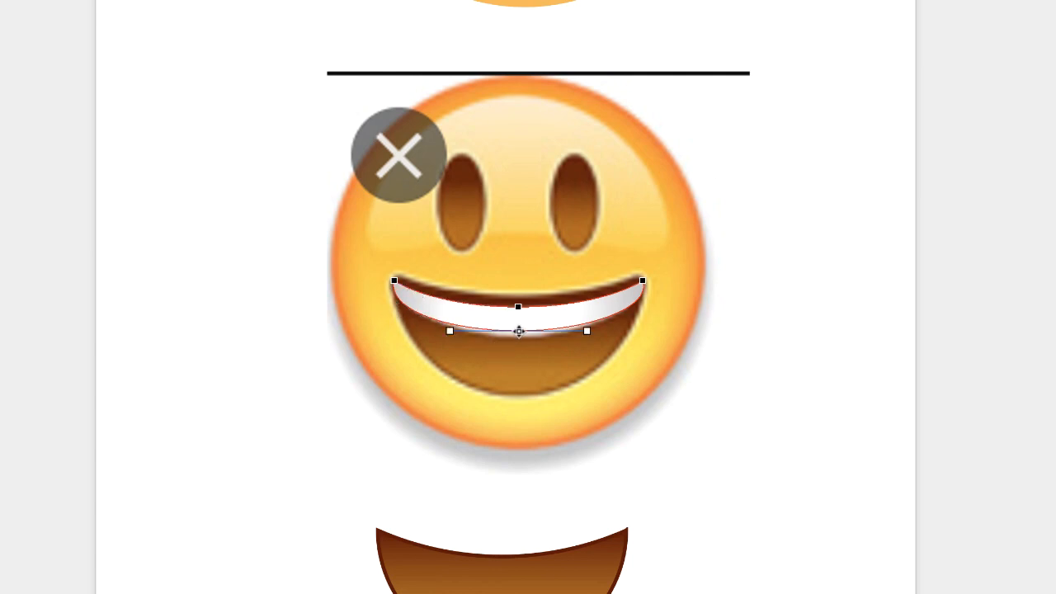
pyautogui.moveTo(518, 331); pyautogui.dragTo(525, 343)
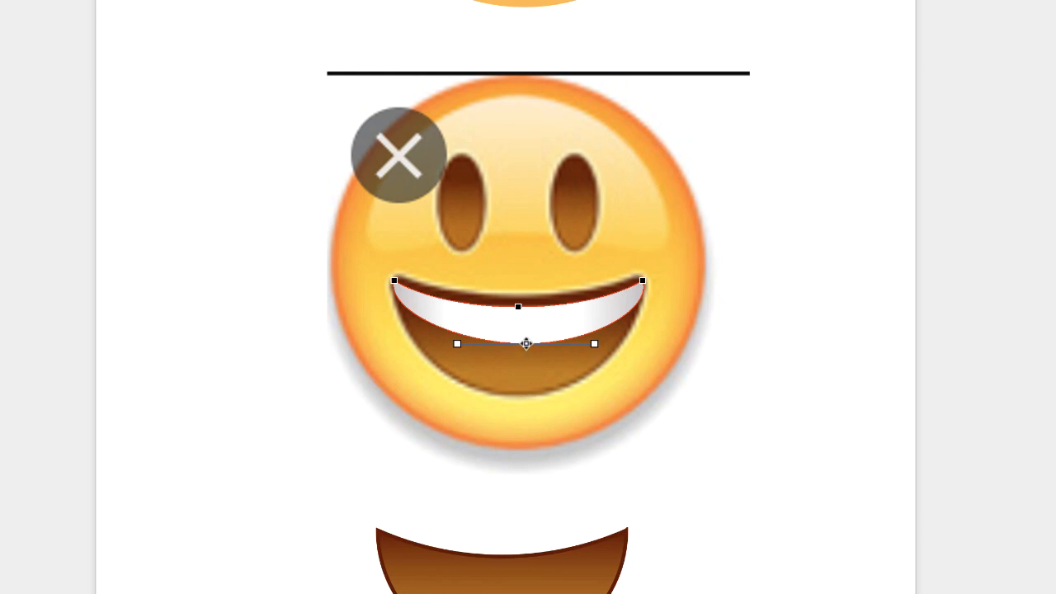
pyautogui.moveTo(525, 343); pyautogui.dragTo(518, 343)
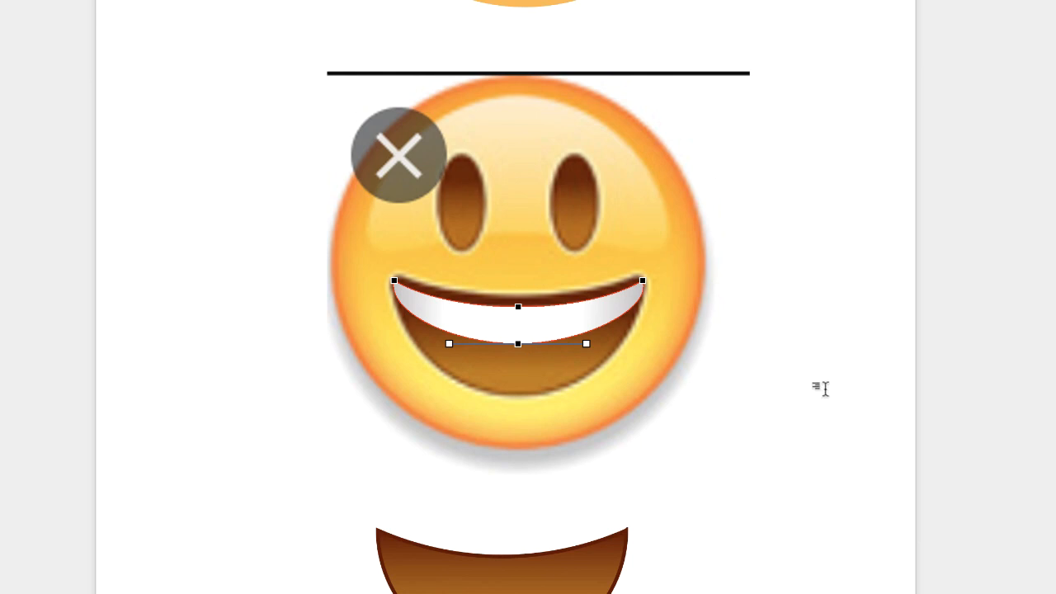
pyautogui.click(825, 387)
pyautogui.scroll(4, 825, 387)
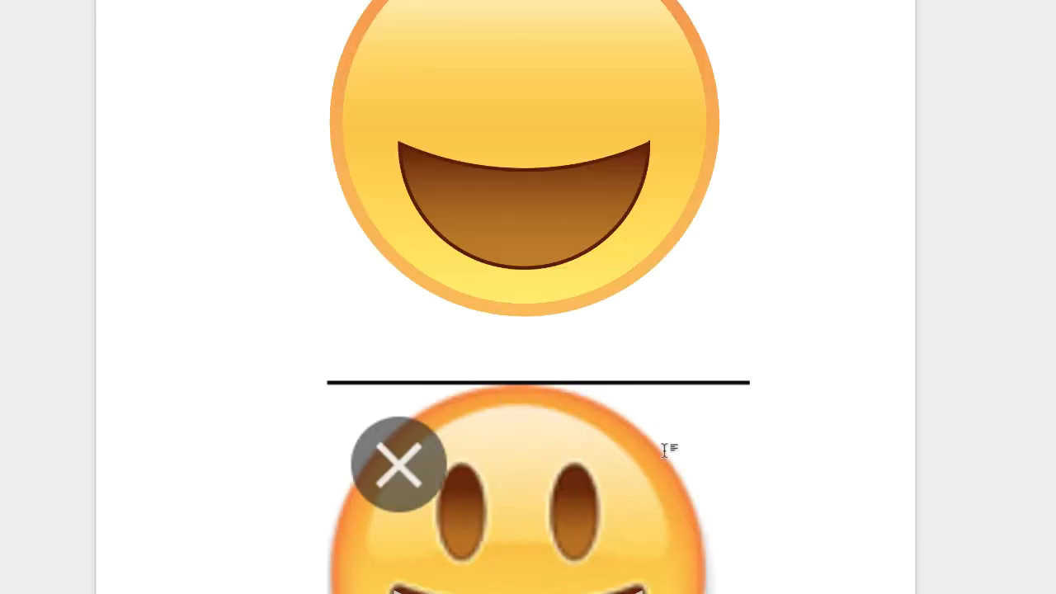
pyautogui.scroll(-4, 825, 388)
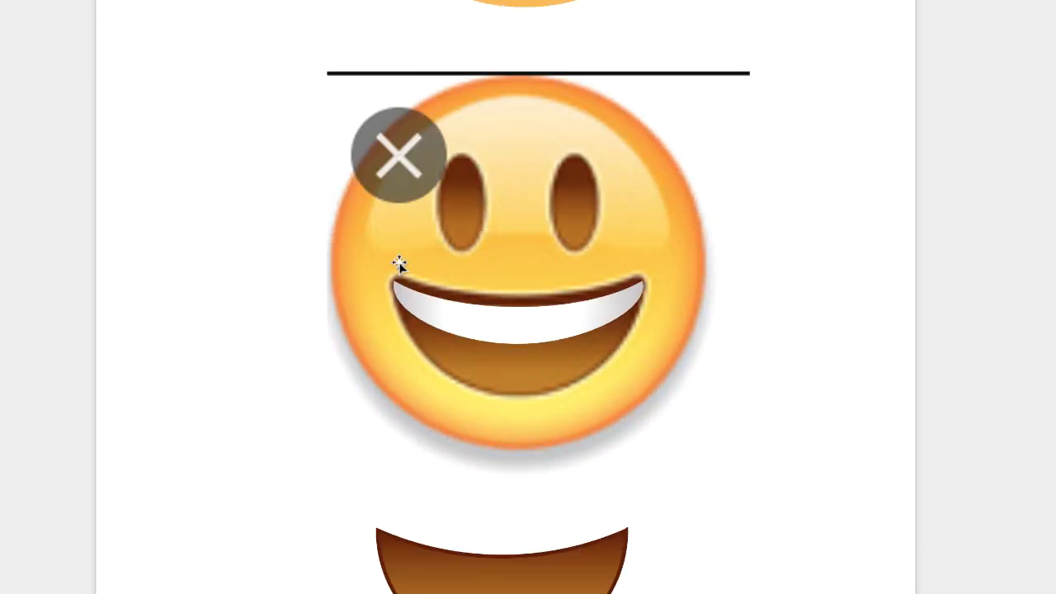
# Move the reshaped teeth from the reference picture onto the brown mouth of the gradient circle face, aligned with its upper edge.
pyautogui.click(502, 326)
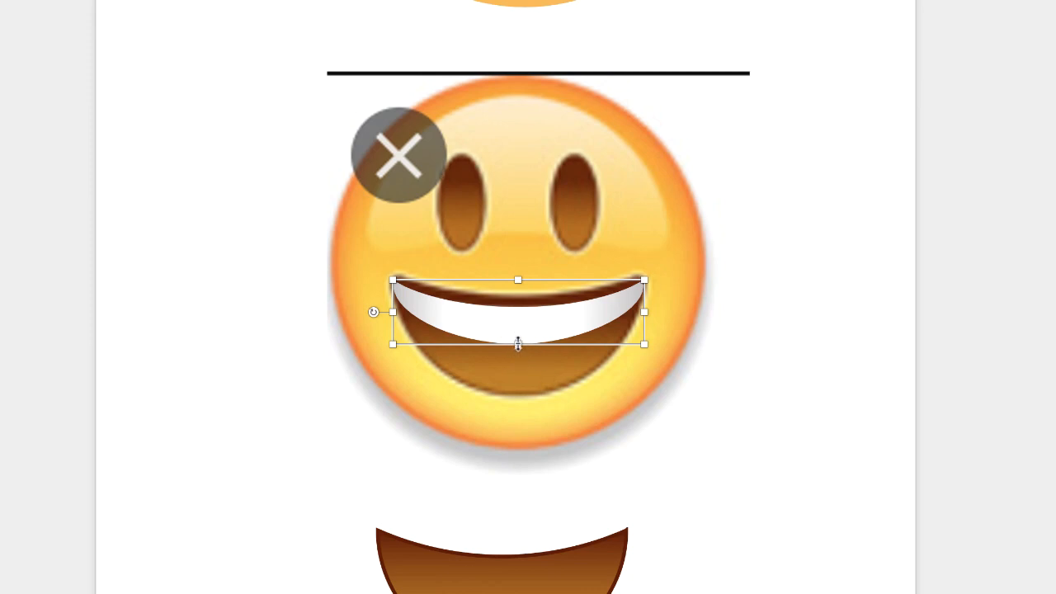
pyautogui.moveTo(518, 340); pyautogui.dragTo(519, 344)
pyautogui.scroll(5, 518, 273)
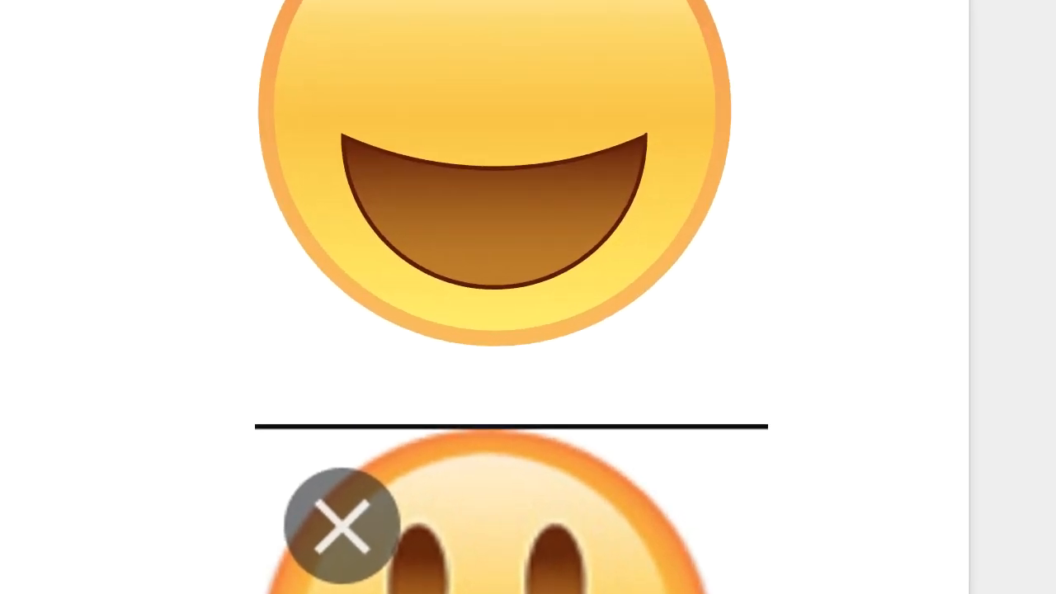
pyautogui.moveTo(495, 437); pyautogui.dragTo(495, 198)
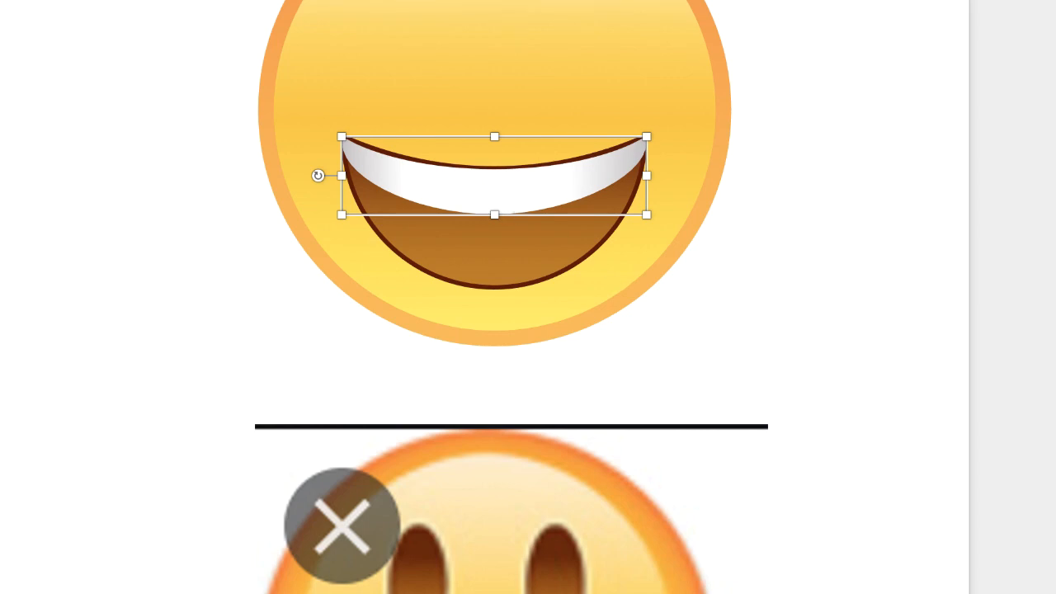
pyautogui.press('Escape')
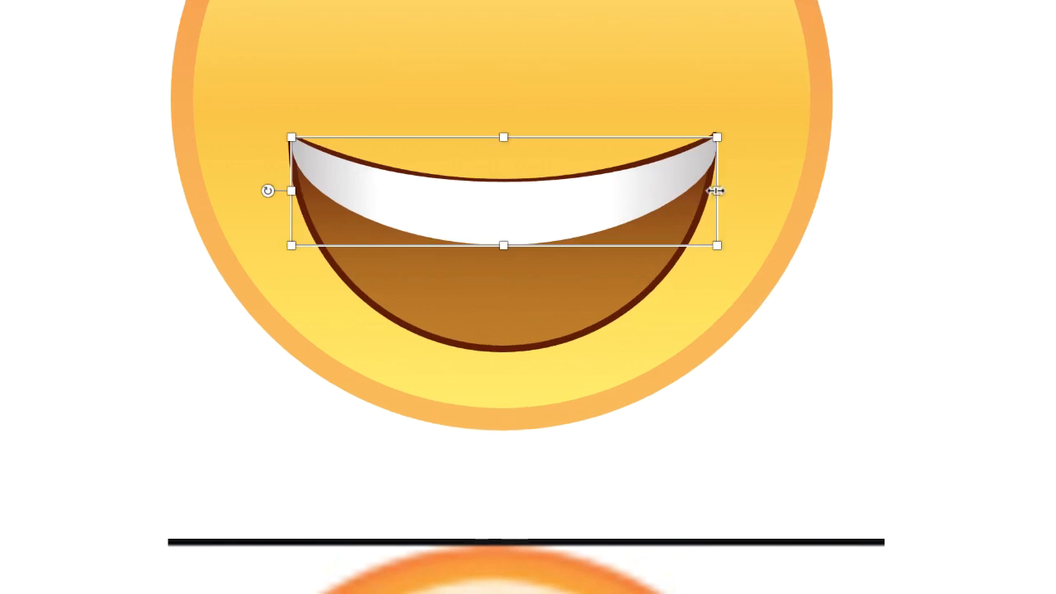
# Narrow the teeth shape slightly so that it fits inside the mouth's dark brown outline.
pyautogui.moveTo(714, 191); pyautogui.dragTo(710, 200)
pyautogui.click(898, 244)
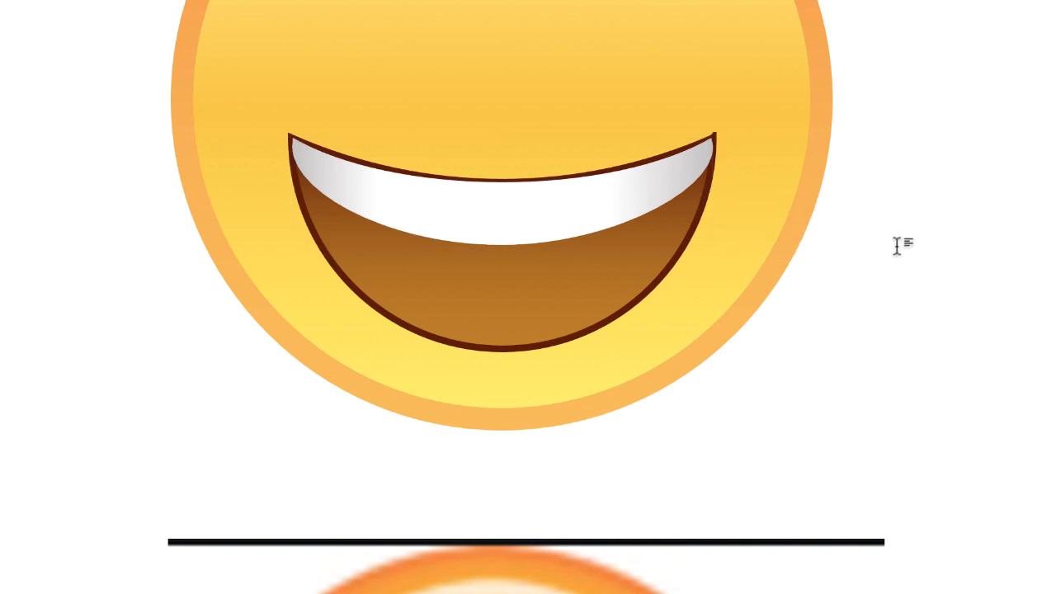
pyautogui.scroll(2, 898, 244)
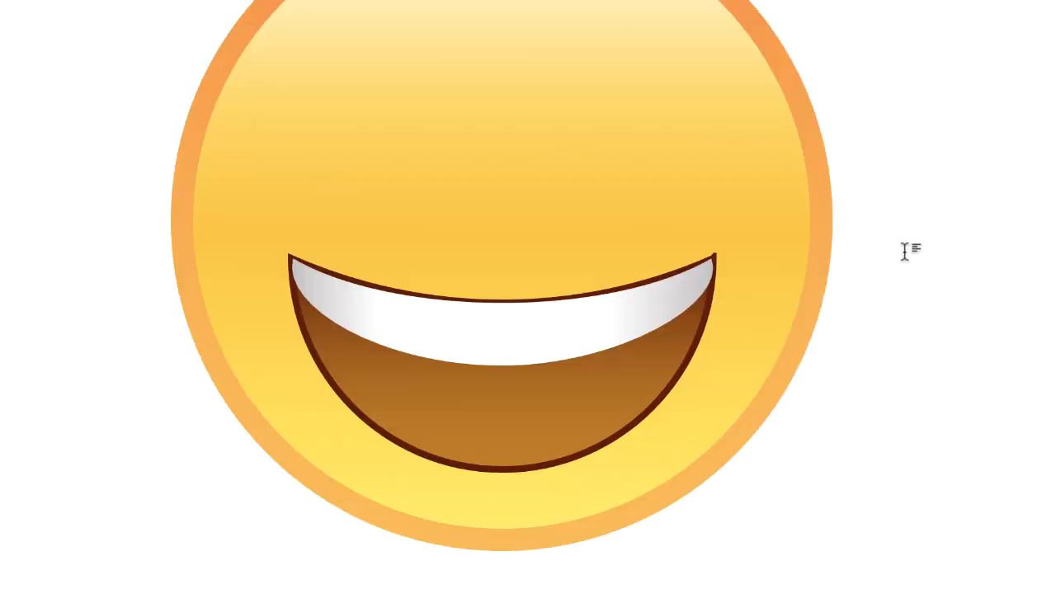
pyautogui.scroll(-8, 526, 297)
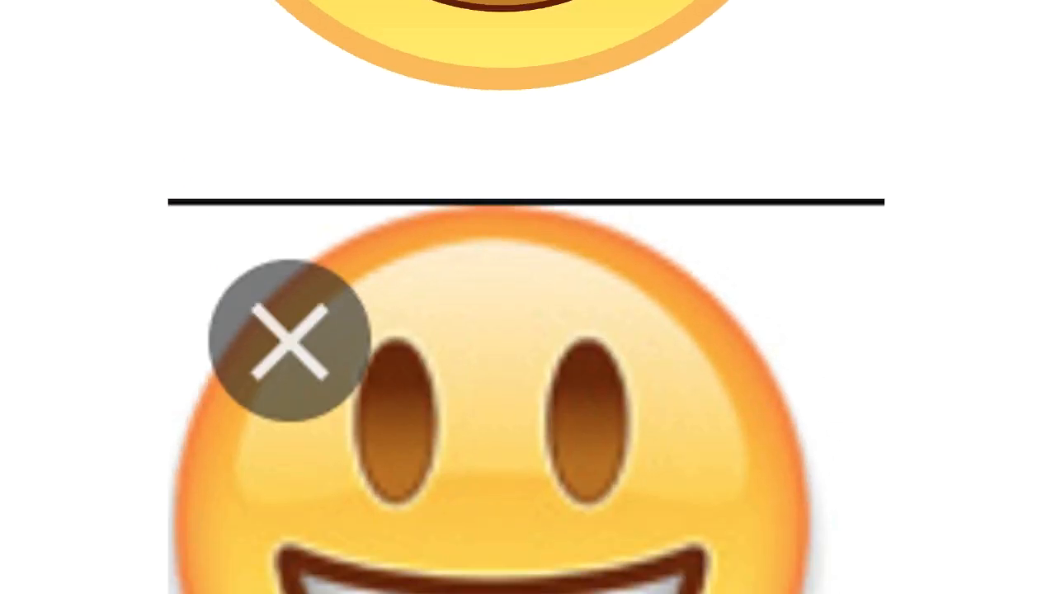
pyautogui.scroll(-1, 526, 297)
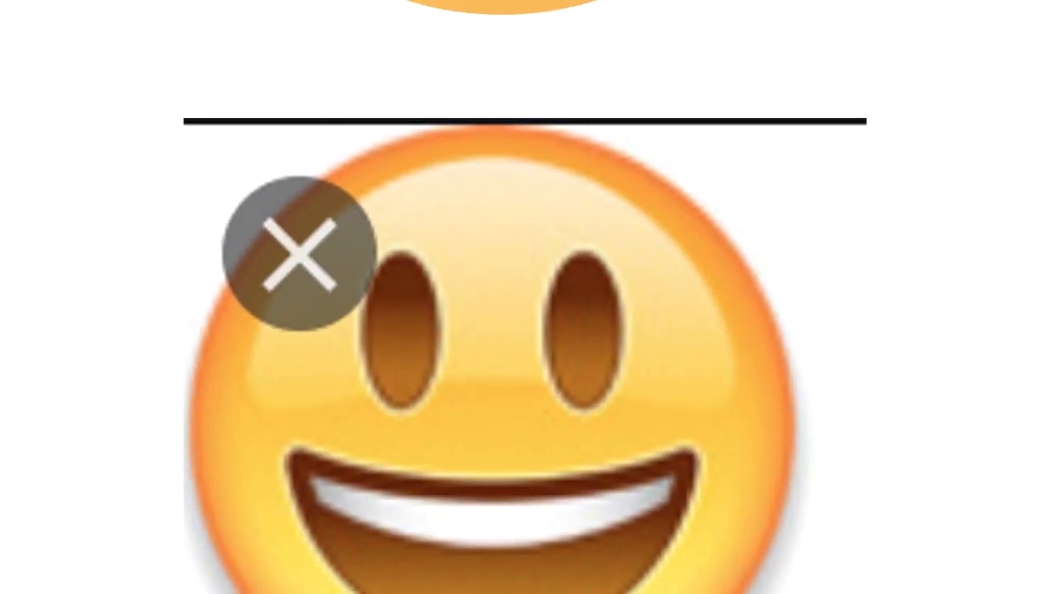
# Remove the fill from the spare brown mouth shape below the reference picture, keeping its dark brown outline.
pyautogui.scroll(8, 526, 297)
pyautogui.scroll(-3, 527, 297)
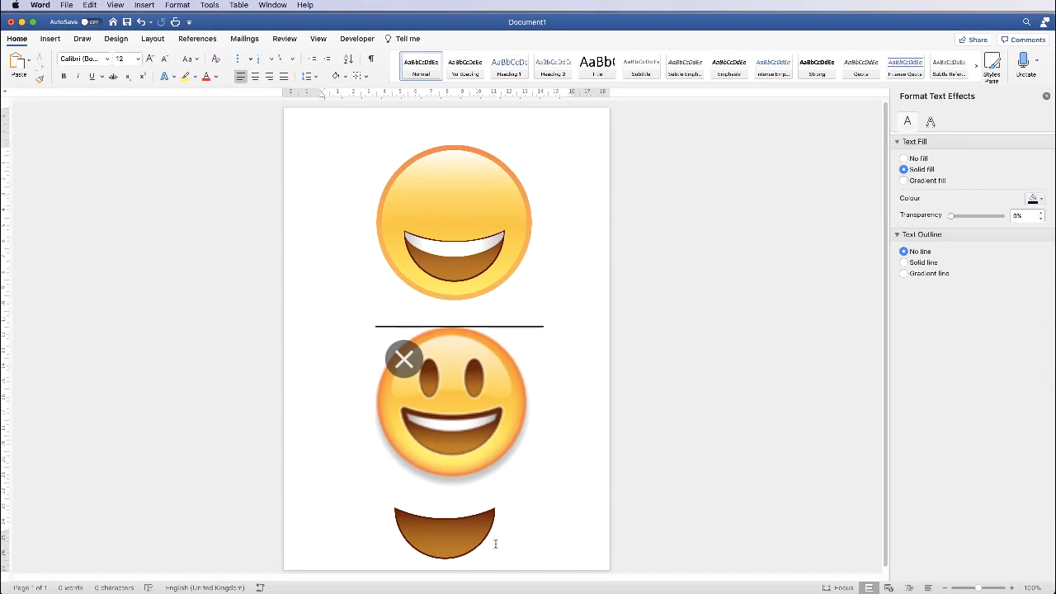
pyautogui.click(451, 536)
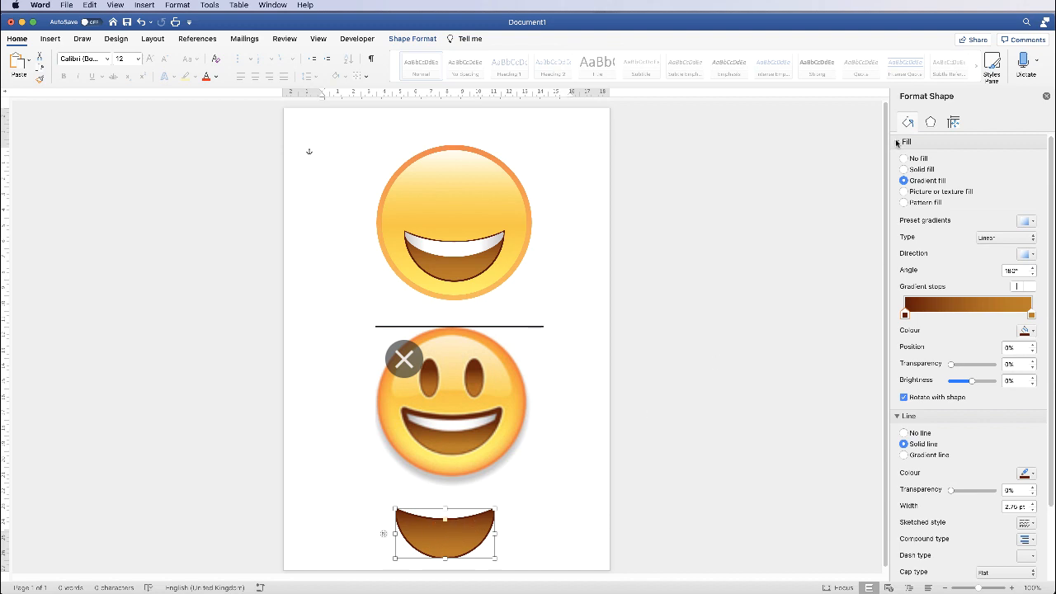
pyautogui.click(903, 159)
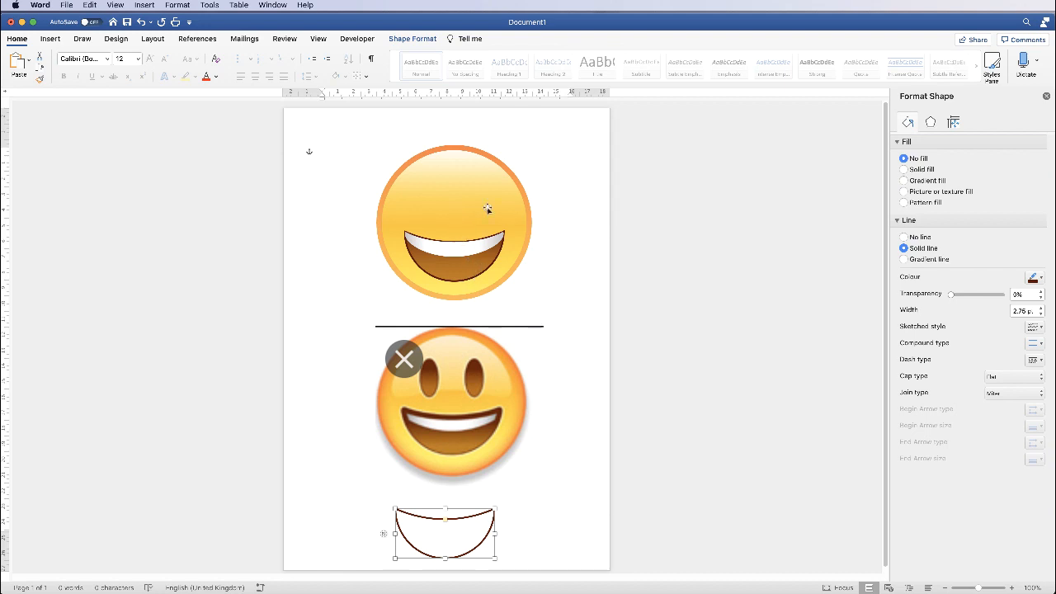
# Group the gradient circle, the brown mouth and the teeth into one object.
pyautogui.click(501, 165)
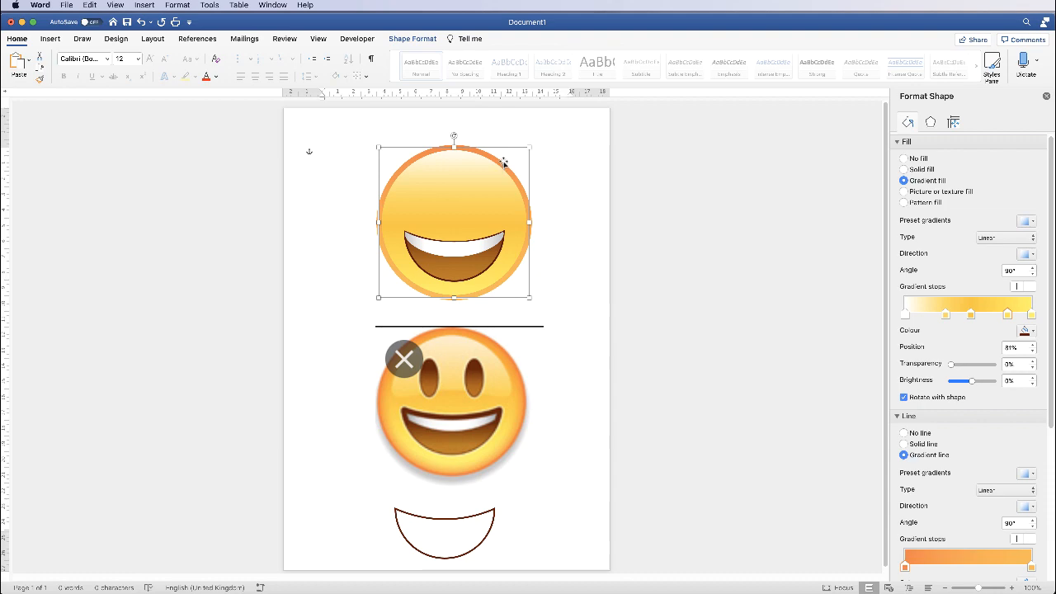
pyautogui.click(467, 263)
pyautogui.keyDown('shift'); pyautogui.click(452, 249); pyautogui.keyUp('shift')
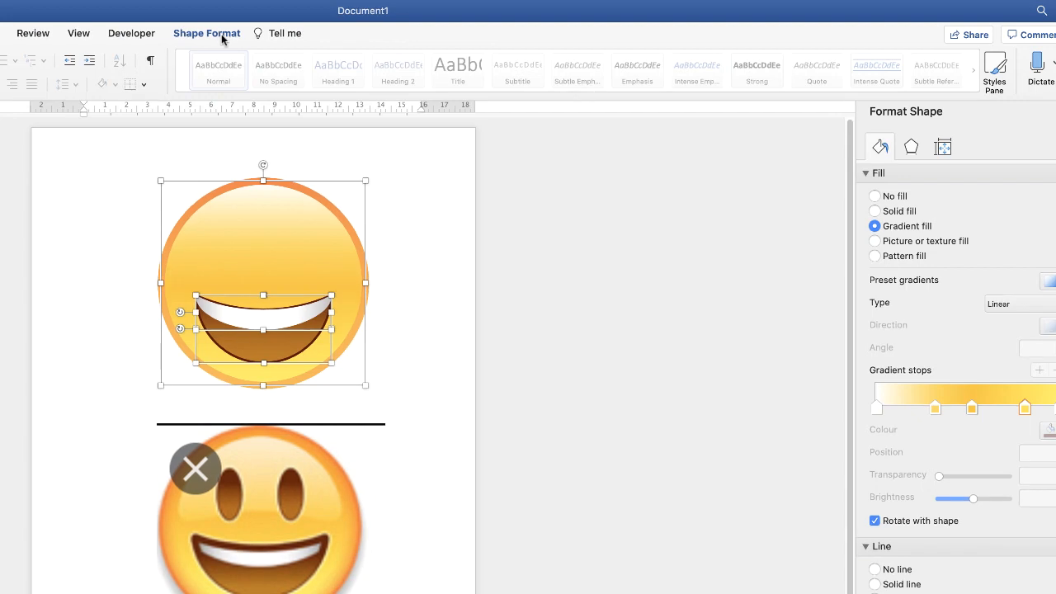
pyautogui.click(222, 36)
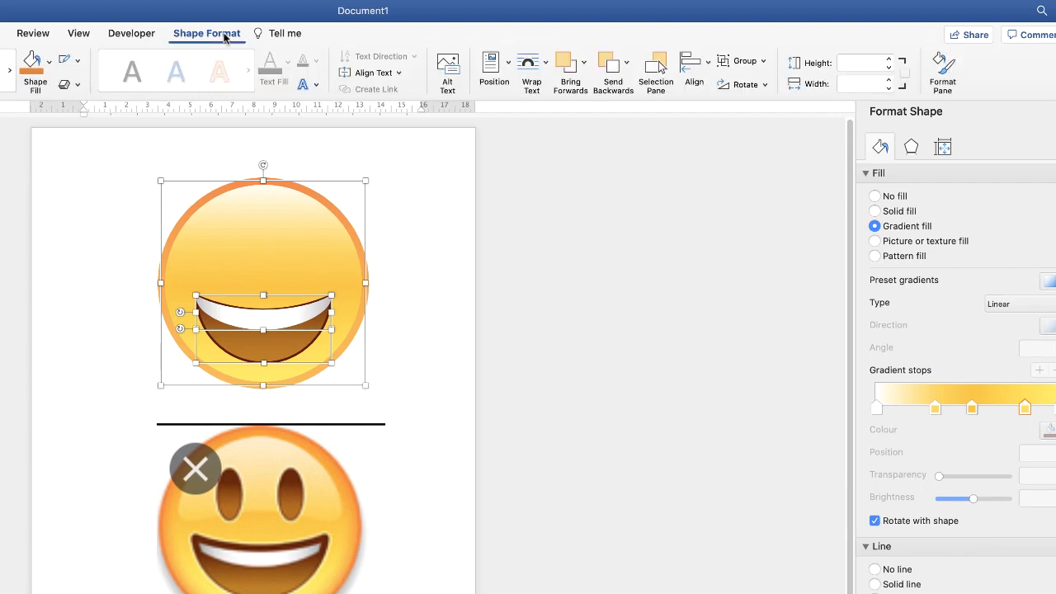
pyautogui.click(763, 63)
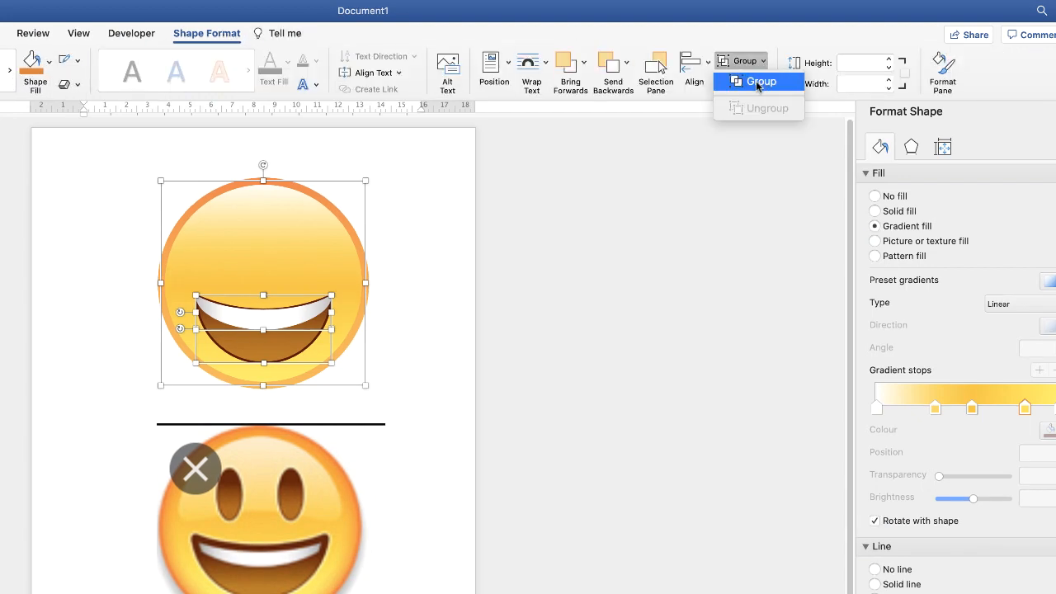
pyautogui.click(757, 82)
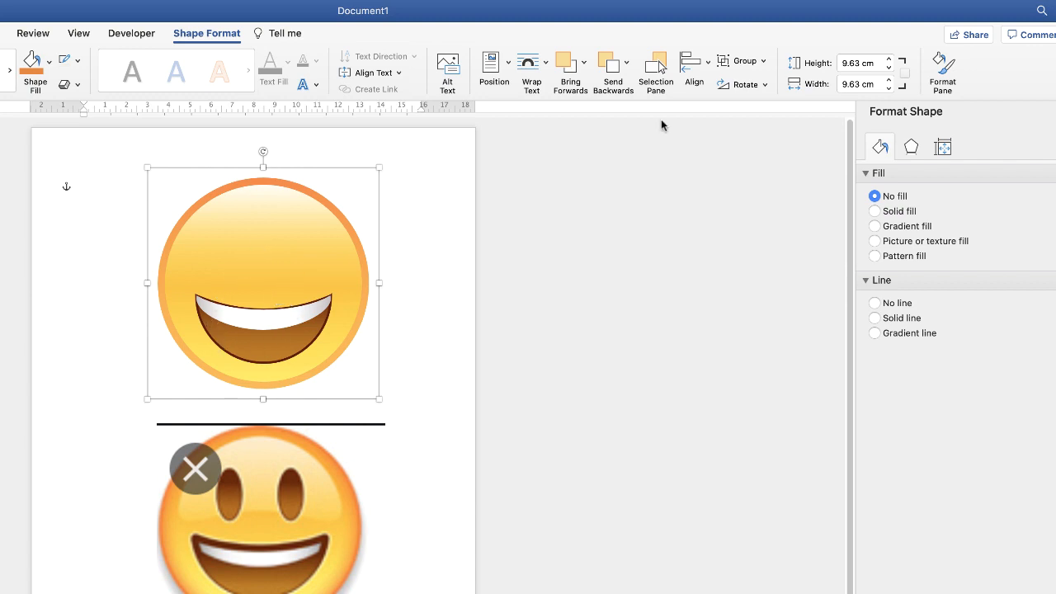
pyautogui.click(760, 64)
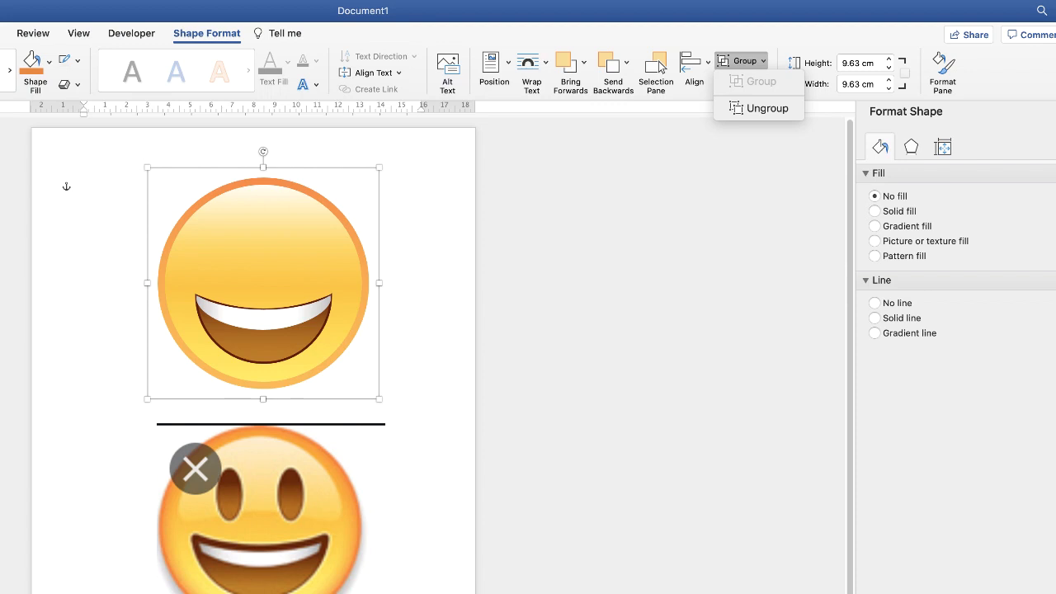
pyautogui.press('Escape')
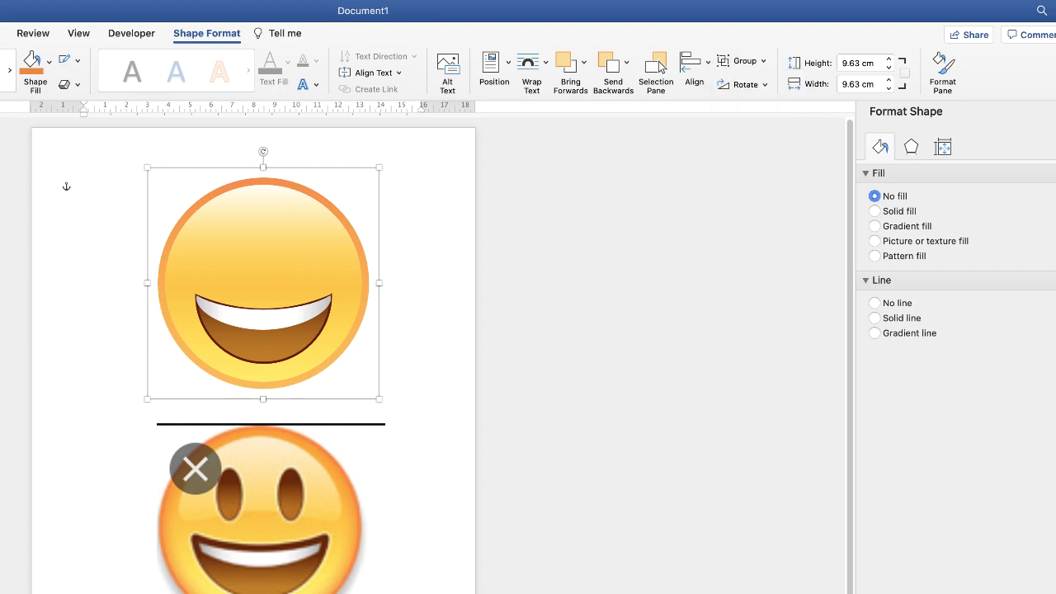
# Move the unfilled mouth outline up onto the lower part of the gradient face and bring it to the front.
pyautogui.moveTo(264, 593); pyautogui.dragTo(268, 351)
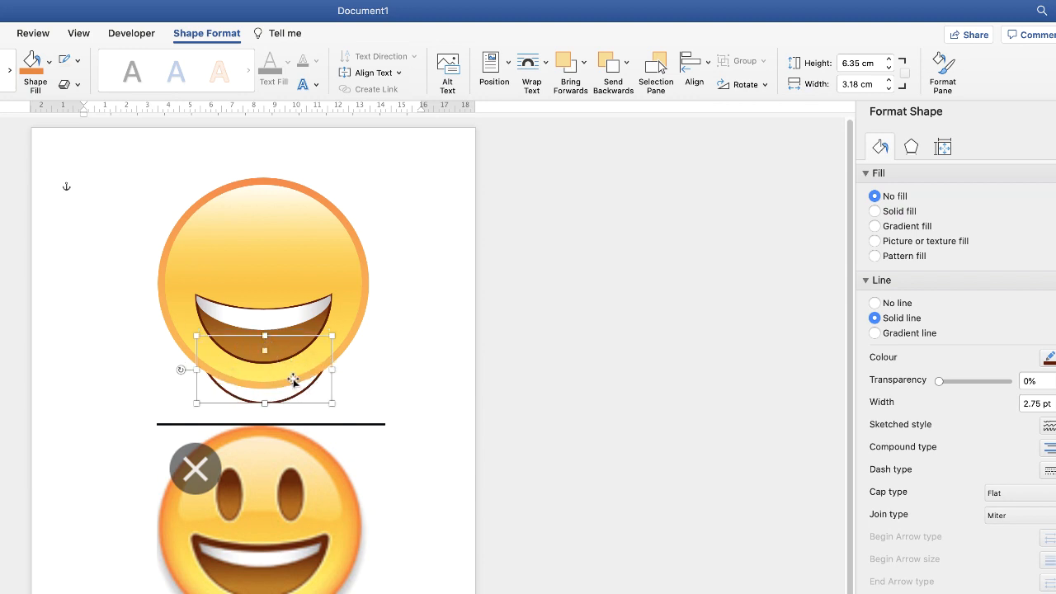
pyautogui.click(584, 64)
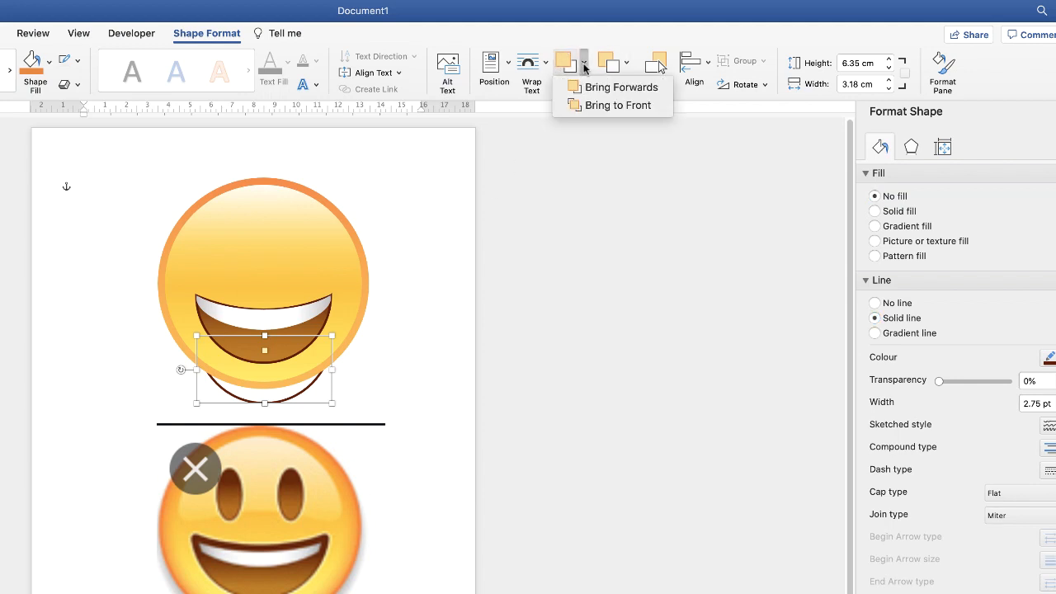
pyautogui.click(615, 106)
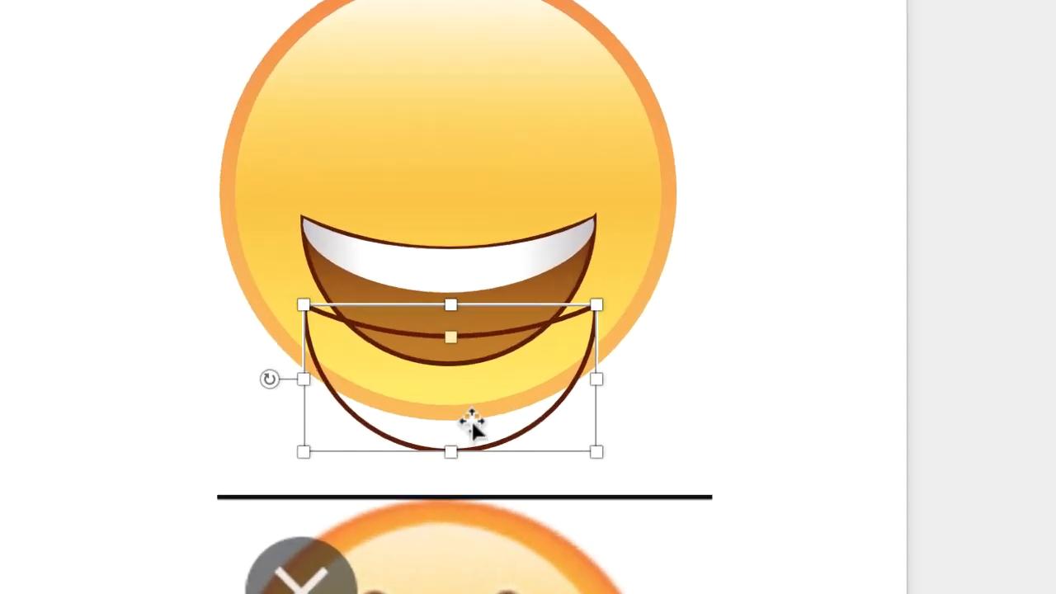
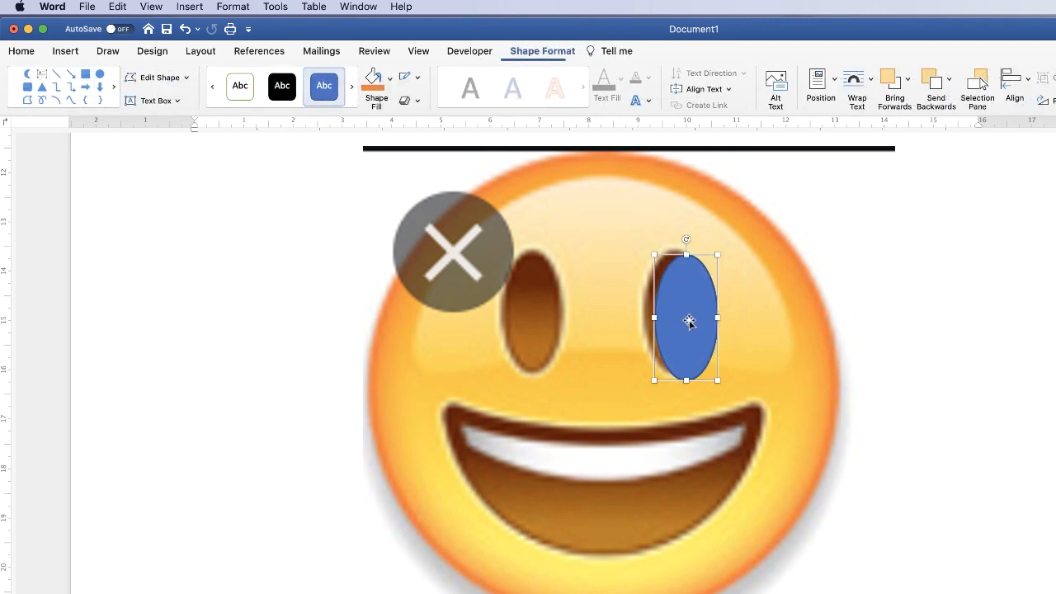
# Place the blue oval beside the reference picture's right eye and give it a dark-to-light brown gradient fill with a dark brown outline.
pyautogui.moveTo(690, 318)
pyautogui.mouseDown()
pyautogui.moveTo(676, 313)
pyautogui.moveTo(713, 312)
pyautogui.mouseUp()
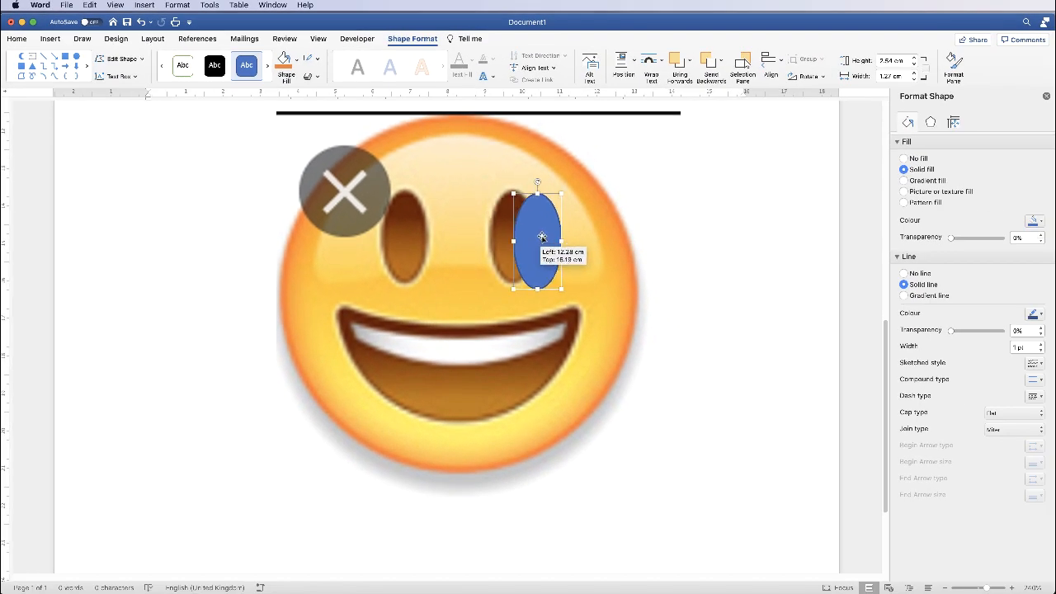
pyautogui.moveTo(541, 238); pyautogui.dragTo(564, 237)
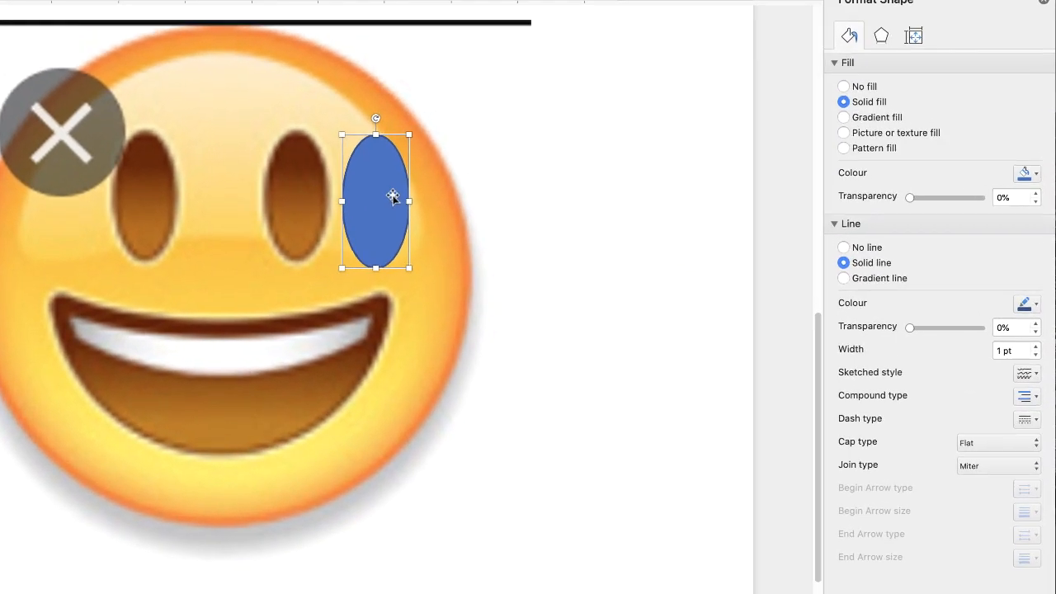
pyautogui.click(839, 112)
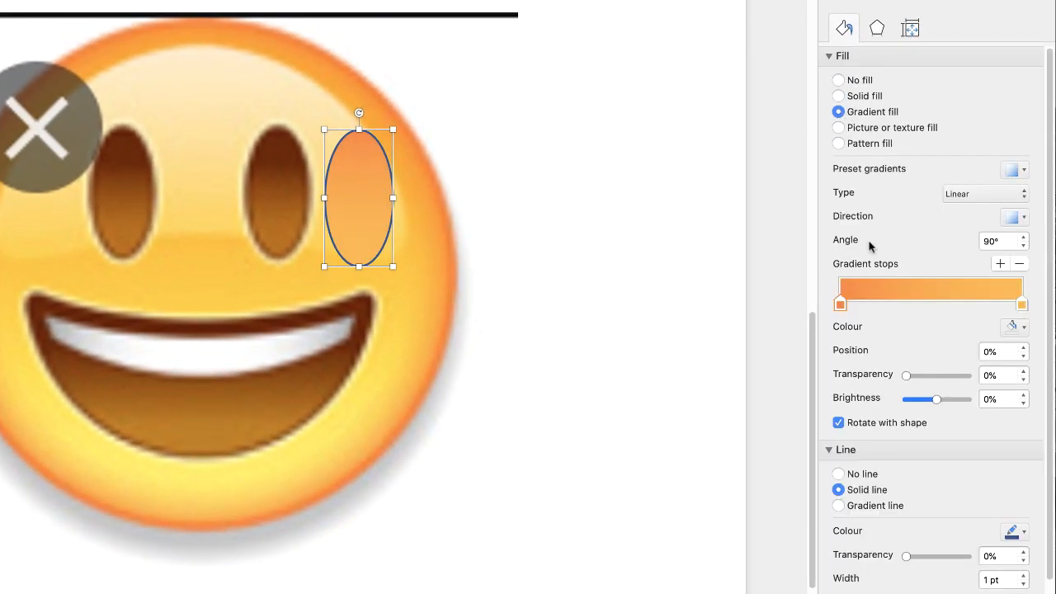
pyautogui.click(1012, 327)
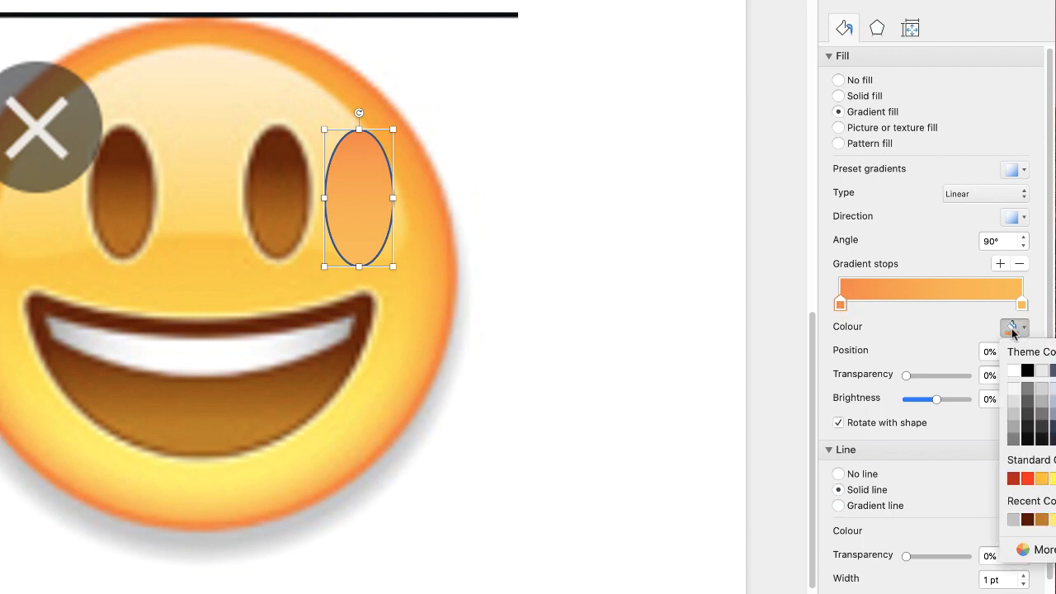
pyautogui.click(1027, 519)
pyautogui.click(1021, 306)
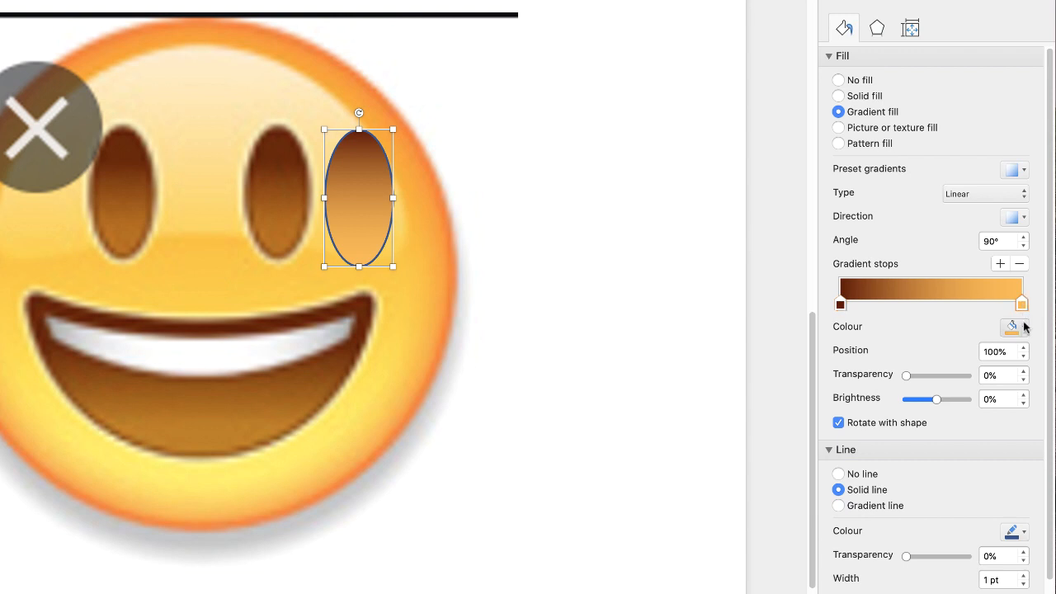
pyautogui.click(1013, 327)
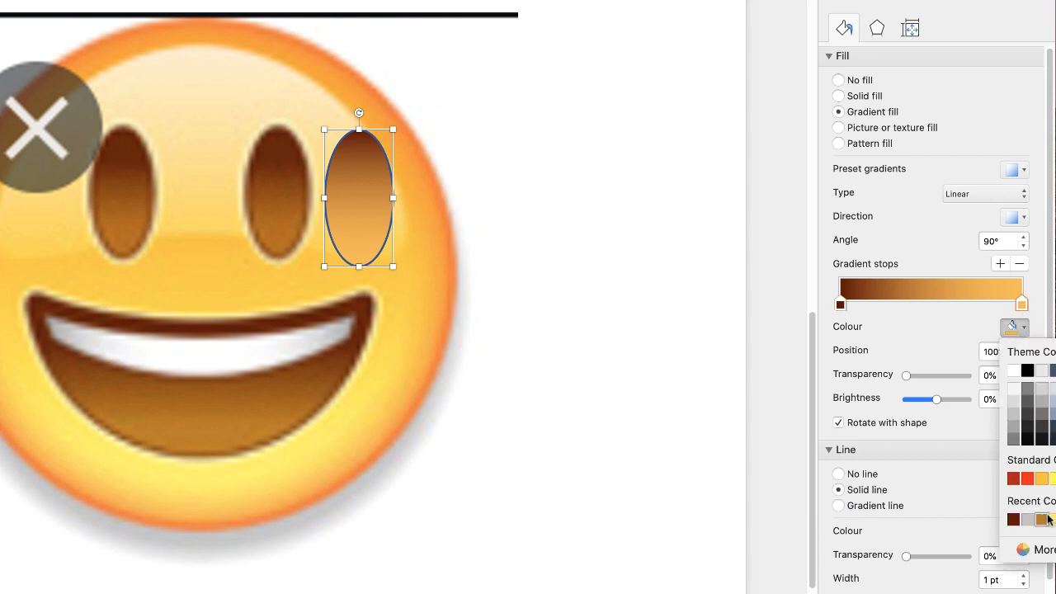
pyautogui.click(1041, 520)
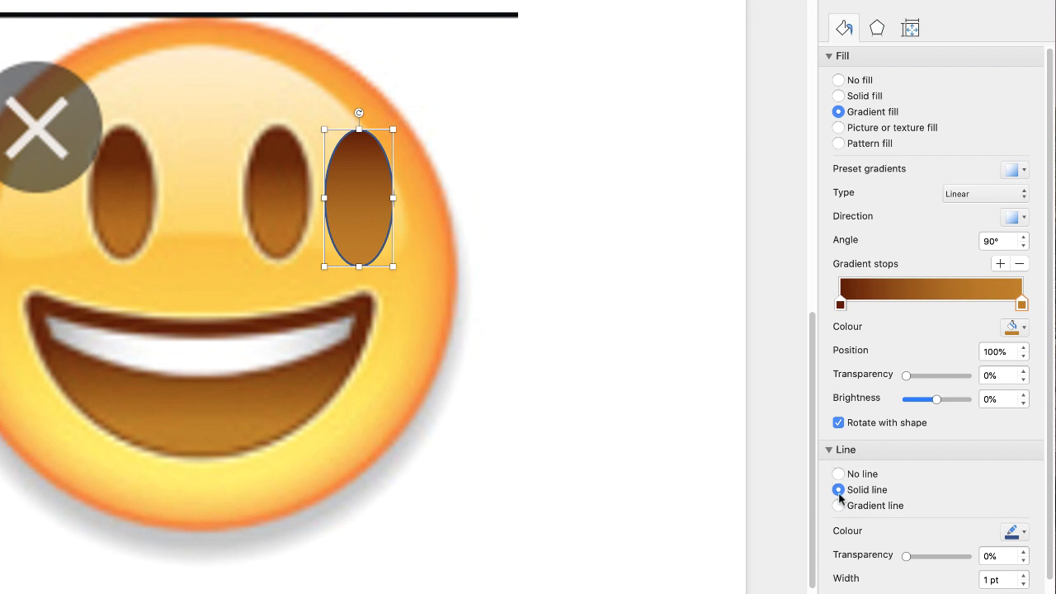
pyautogui.click(1014, 533)
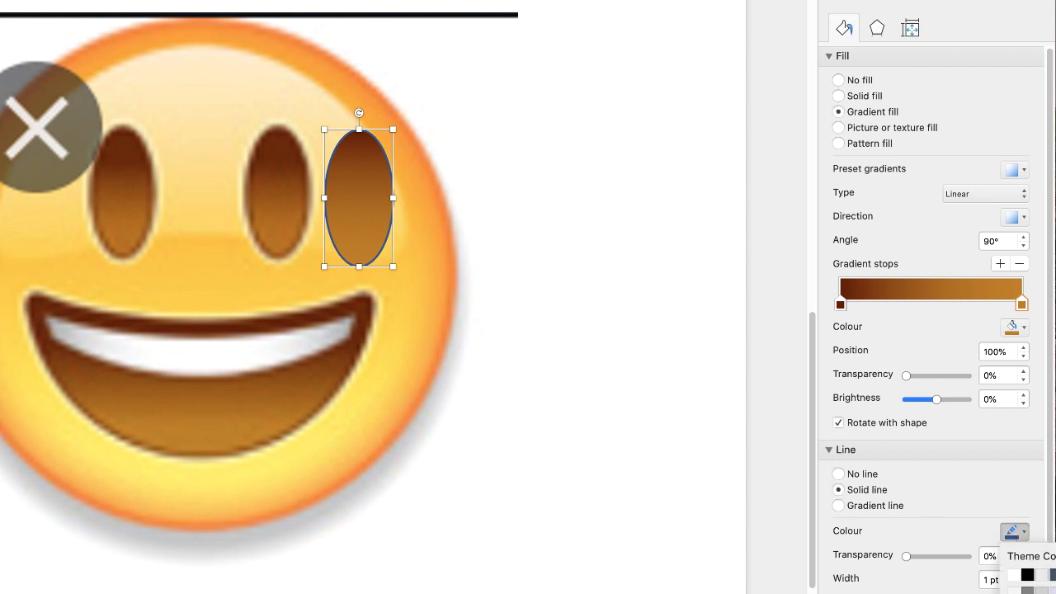
pyautogui.click(1015, 593)
# Move the brown oval onto the gradient face as its left eye, at about 8.9 cm left and 4.5 cm top.
pyautogui.moveTo(813, 328); pyautogui.dragTo(818, 166)
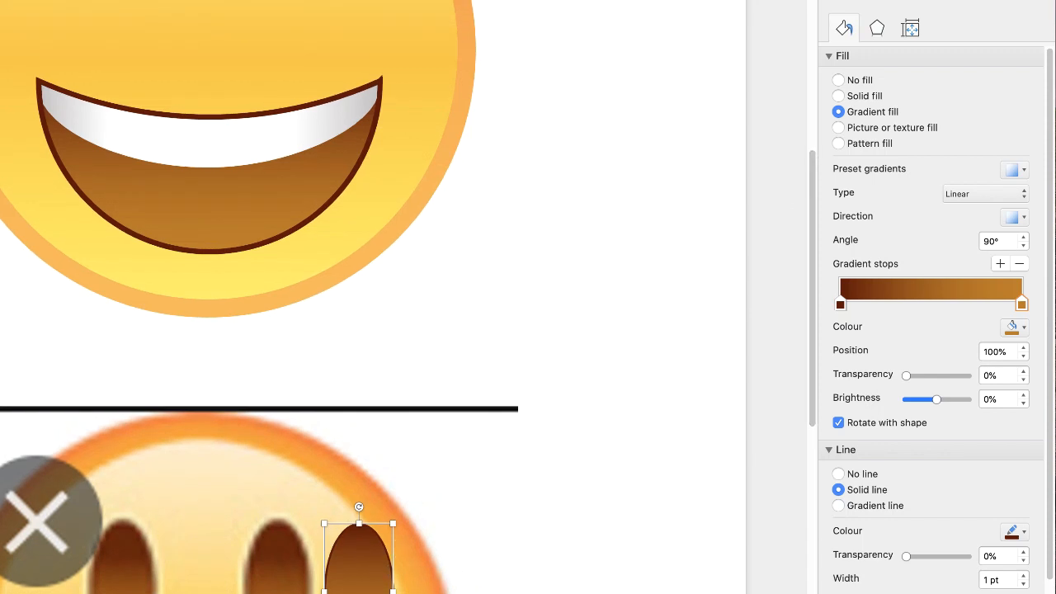
pyautogui.scroll(-5, 186, 525)
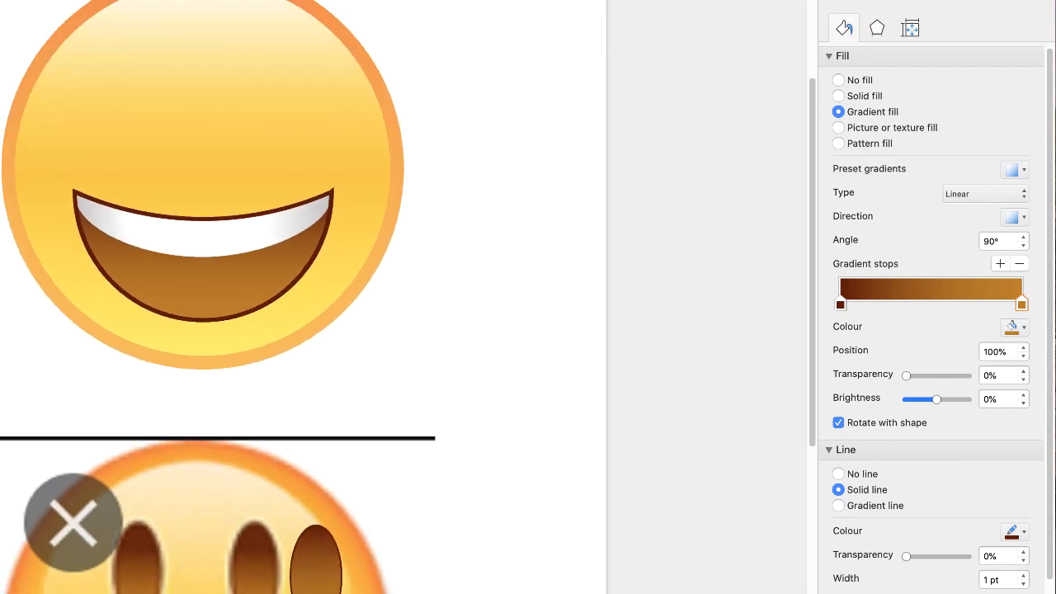
pyautogui.scroll(-3, 563, 567)
pyautogui.moveTo(281, 522); pyautogui.dragTo(161, 180)
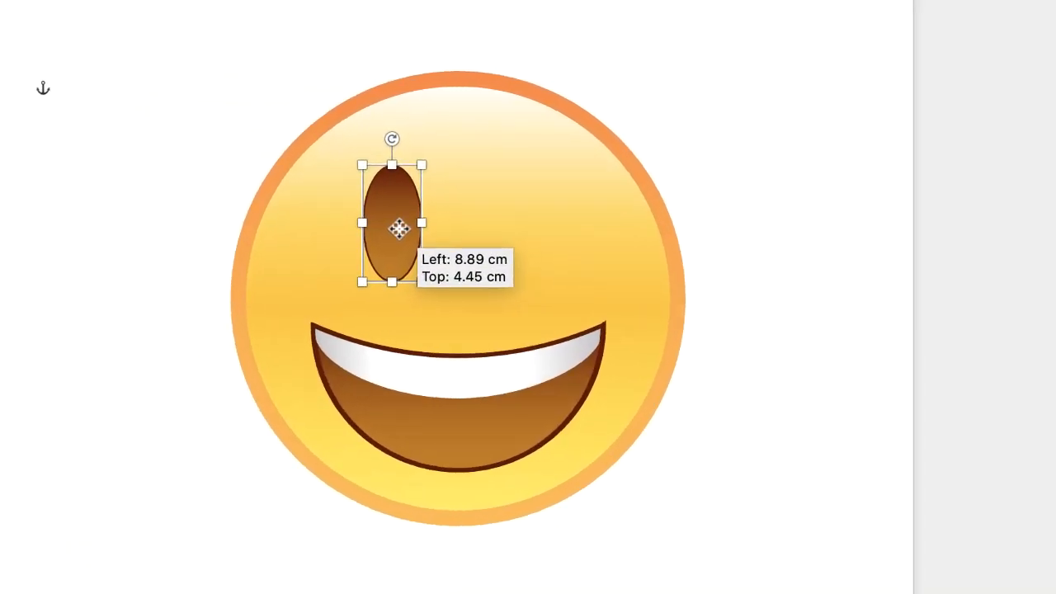
pyautogui.moveTo(398, 229); pyautogui.dragTo(399, 230)
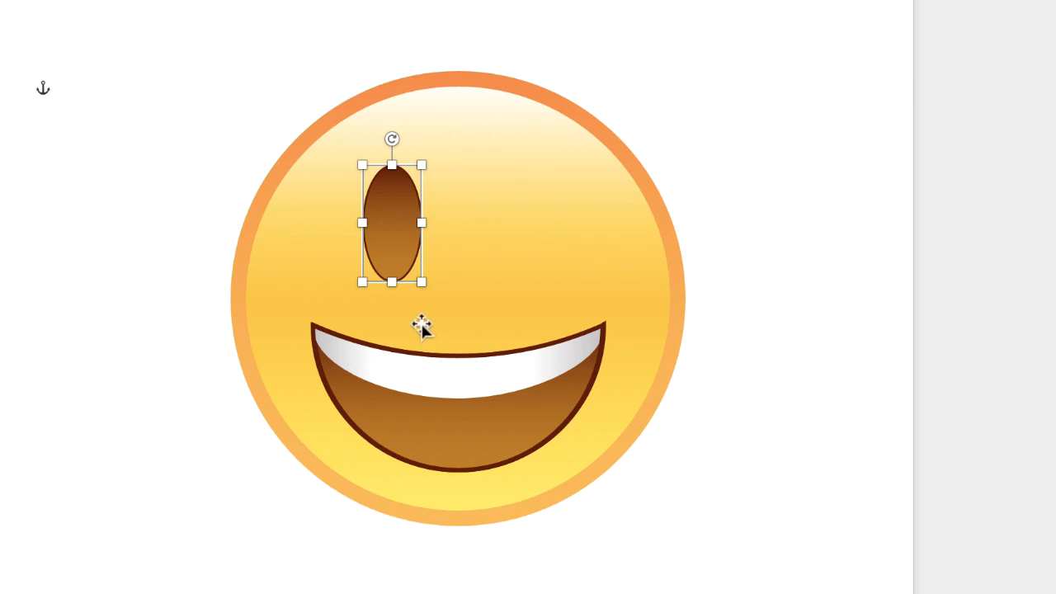
# Duplicate the left eye and place the copy level with it as the right eye of the gradient face.
pyautogui.hotkey('ctrl', 'c')
pyautogui.hotkey('ctrl', 'v')
pyautogui.moveTo(406, 243); pyautogui.dragTo(515, 228)
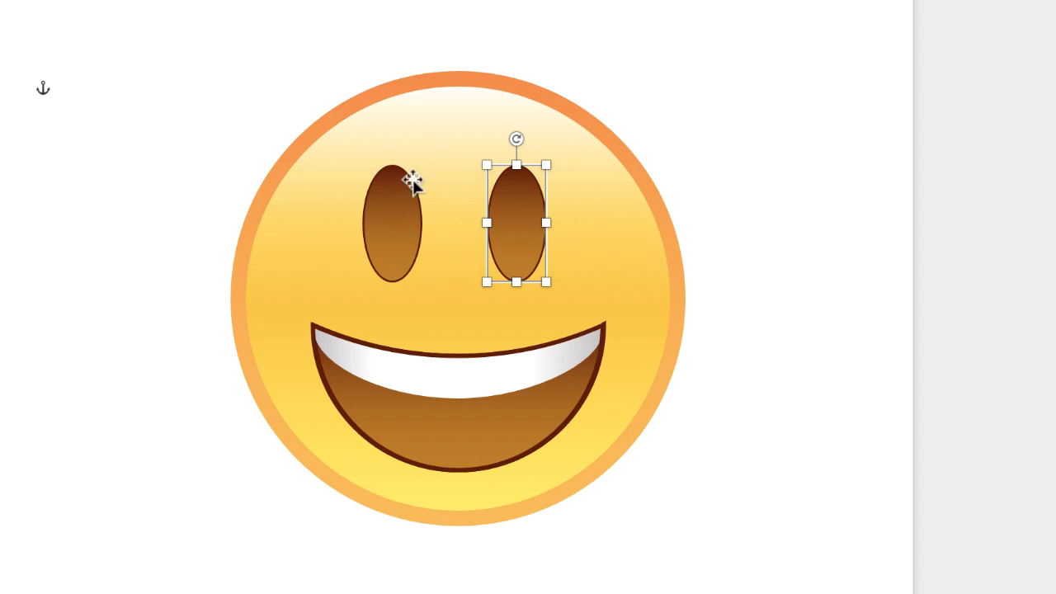
# Align the two eyes vertically by their middles and group them.
pyautogui.keyDown('shift'); pyautogui.click(399, 235); pyautogui.keyUp('shift')
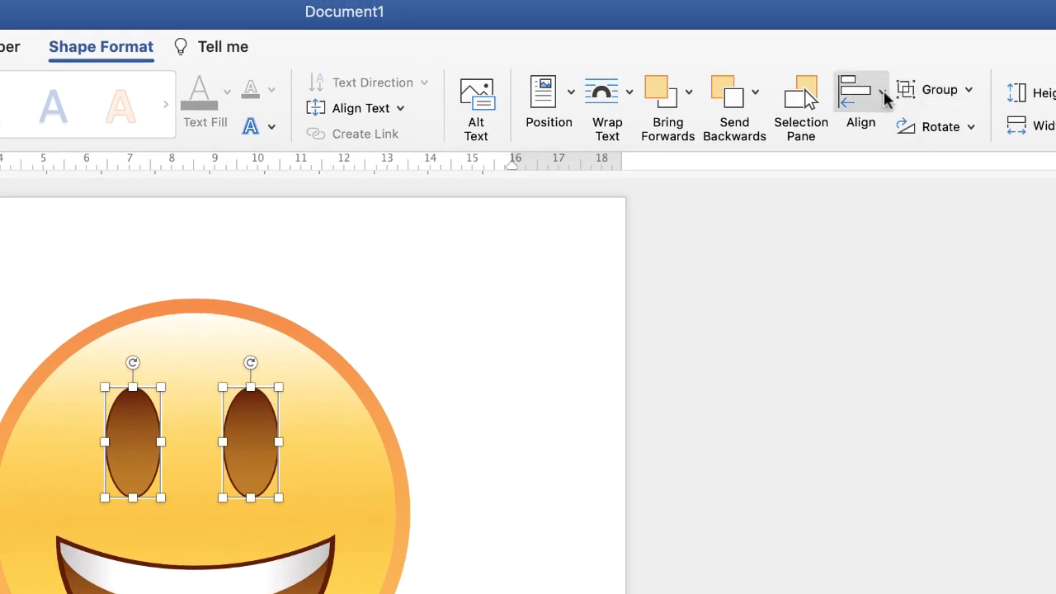
pyautogui.click(882, 90)
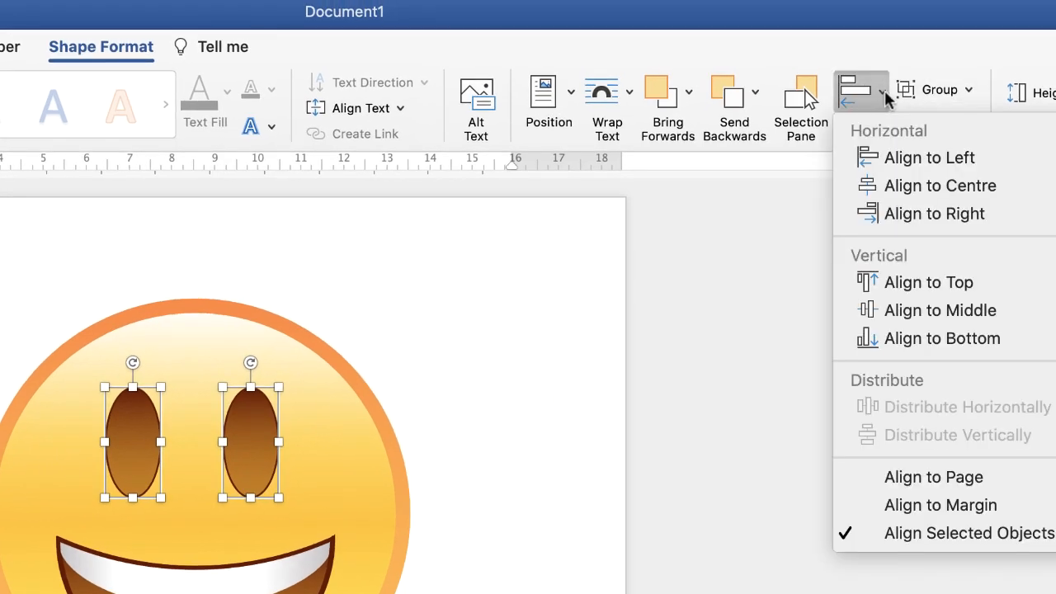
pyautogui.click(895, 310)
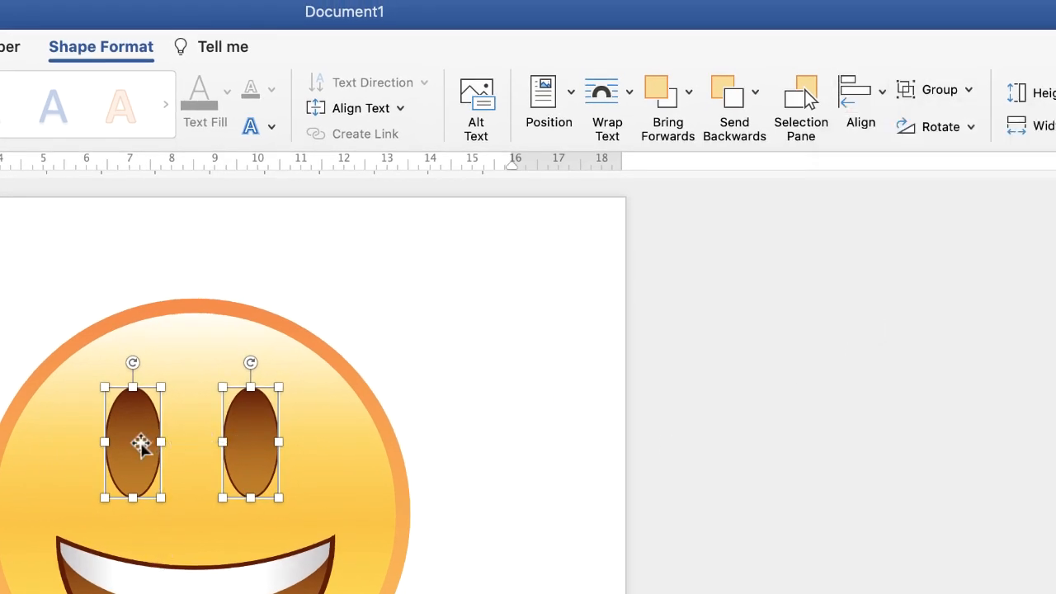
pyautogui.click(969, 90)
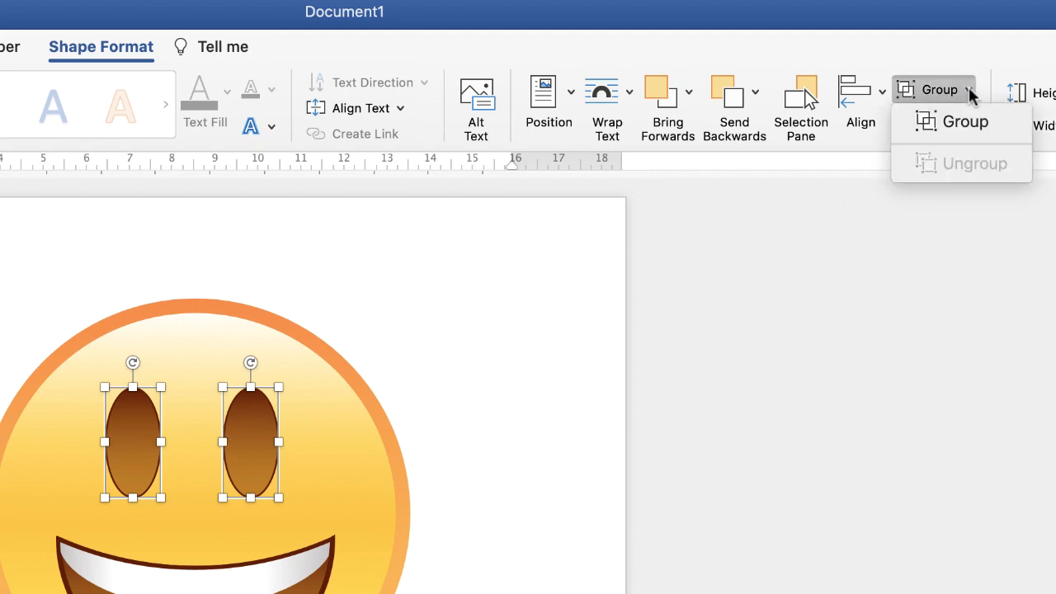
pyautogui.click(972, 126)
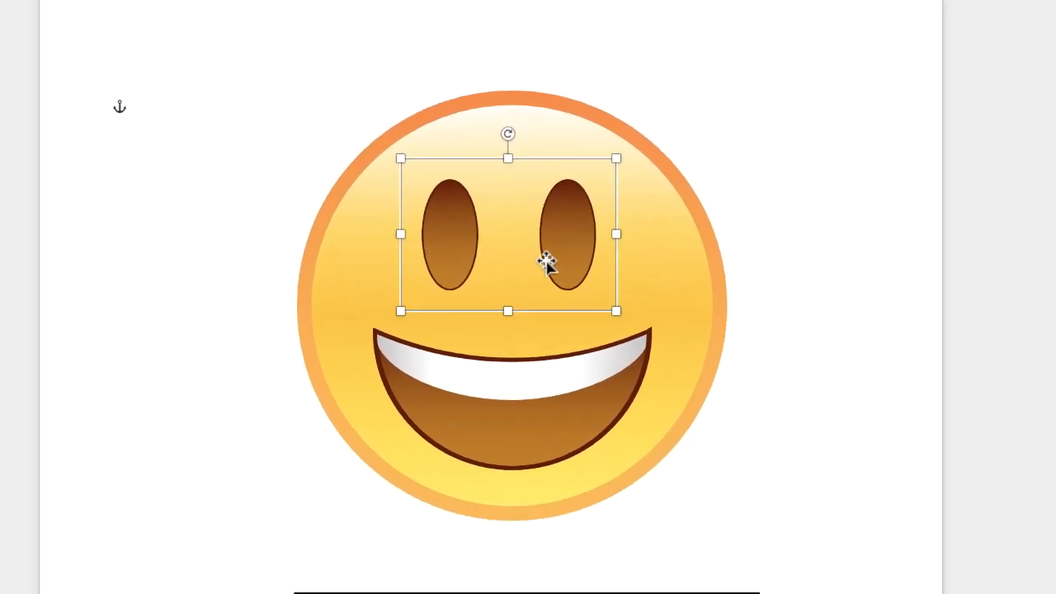
# Reposition the grouped eyes above the mouth and align them horizontally to the centre of the face circle.
pyautogui.moveTo(489, 297); pyautogui.dragTo(505, 323)
pyautogui.moveTo(563, 283); pyautogui.dragTo(551, 265)
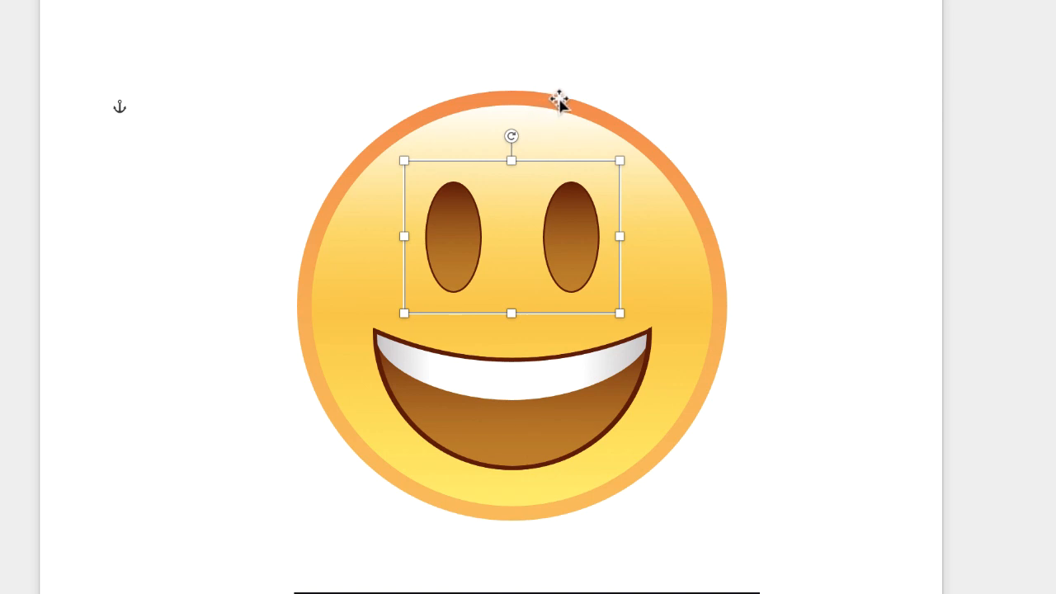
pyautogui.keyDown('shift'); pyautogui.click(559, 99); pyautogui.keyUp('shift')
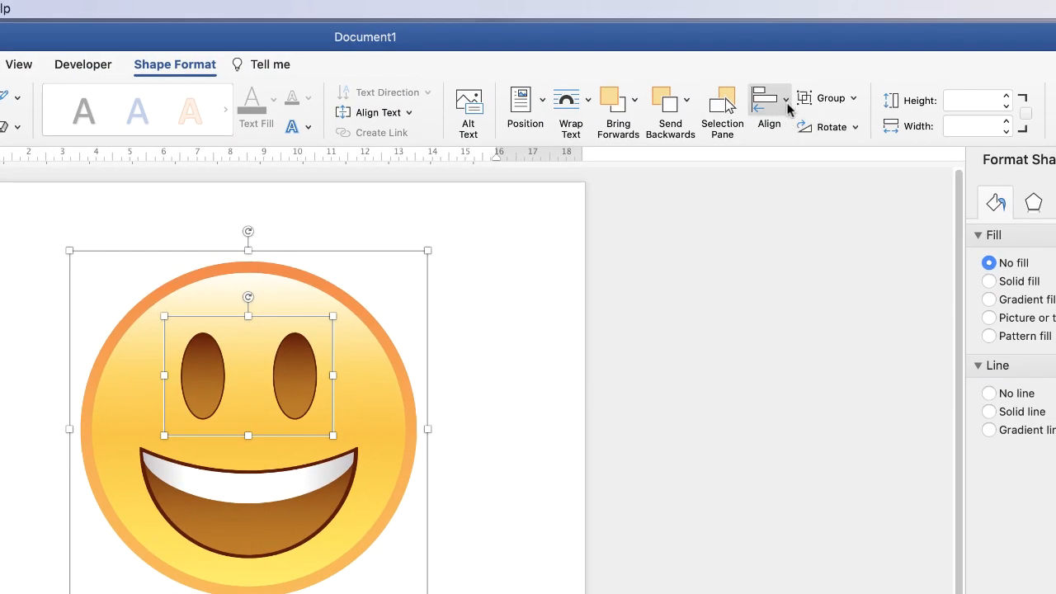
pyautogui.click(786, 100)
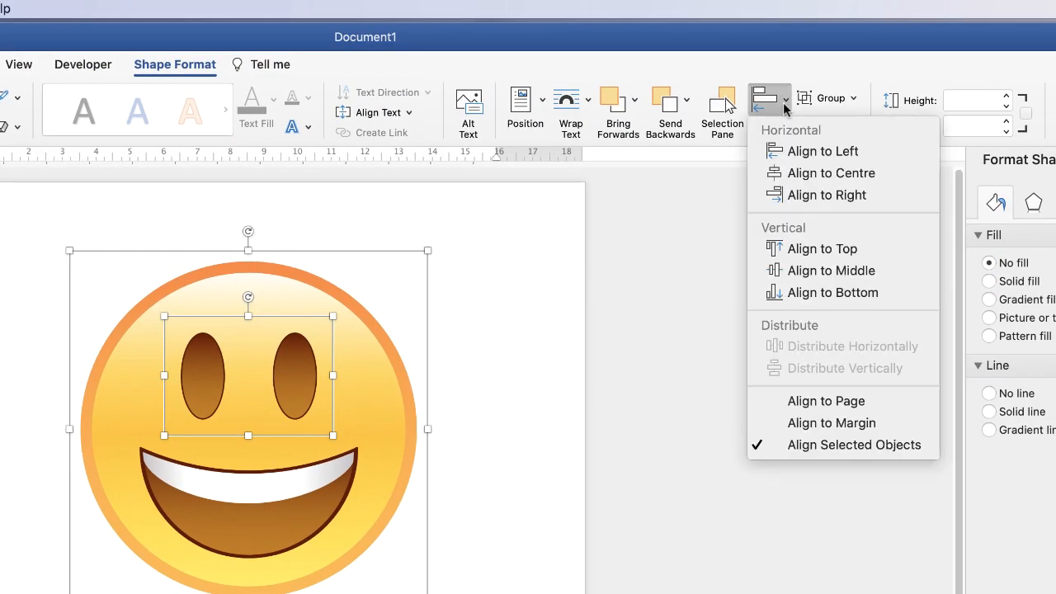
pyautogui.click(815, 173)
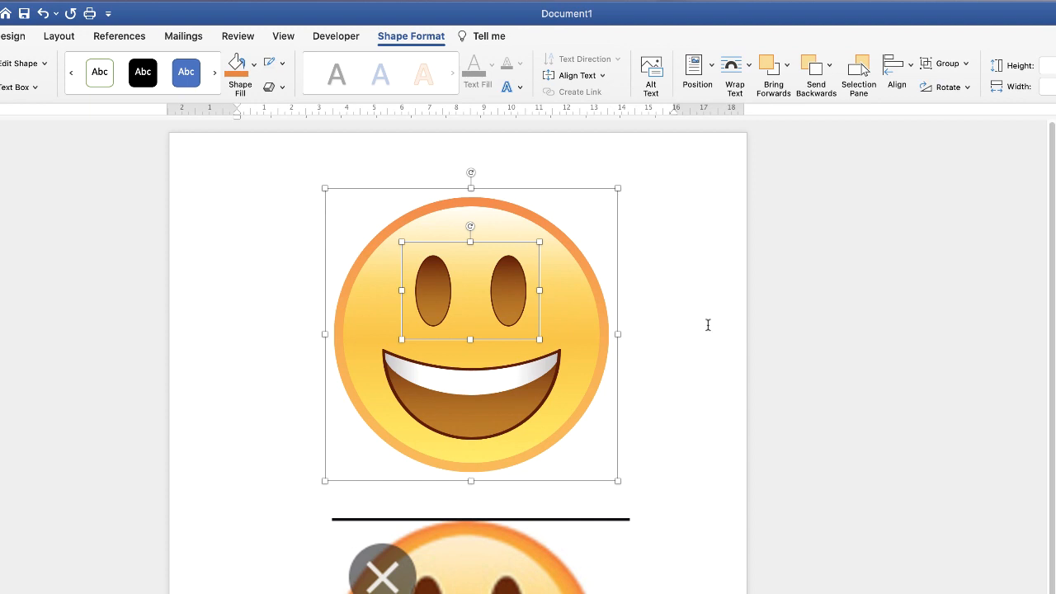
pyautogui.click(706, 325)
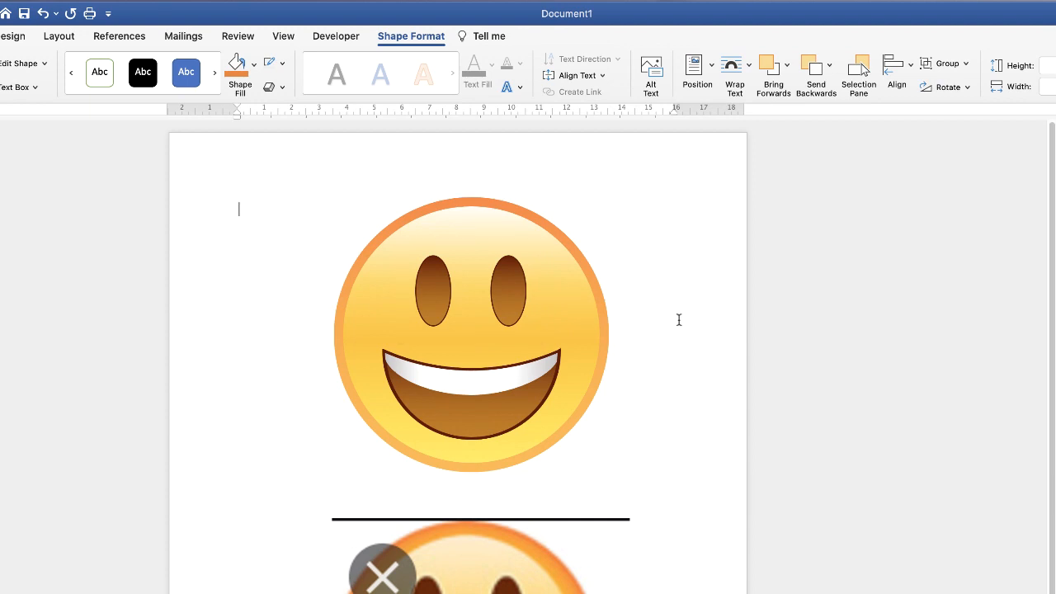
# Group the mouth, eyes and face circle into one object and move it slightly up the page.
pyautogui.click(532, 415)
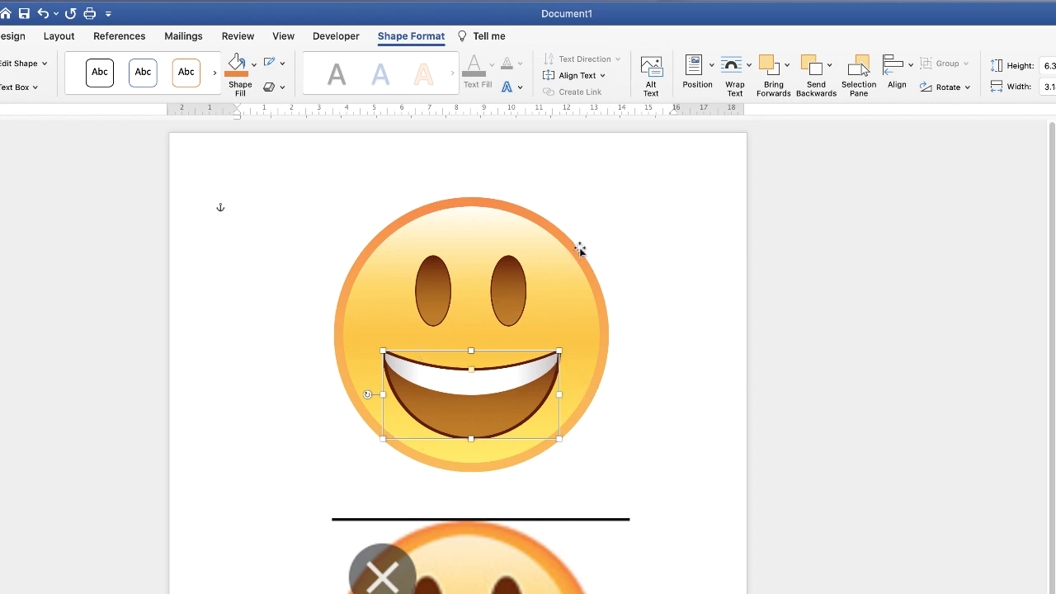
pyautogui.keyDown('shift'); pyautogui.click(522, 283); pyautogui.keyUp('shift')
pyautogui.keyDown('shift'); pyautogui.click(586, 275); pyautogui.keyUp('shift')
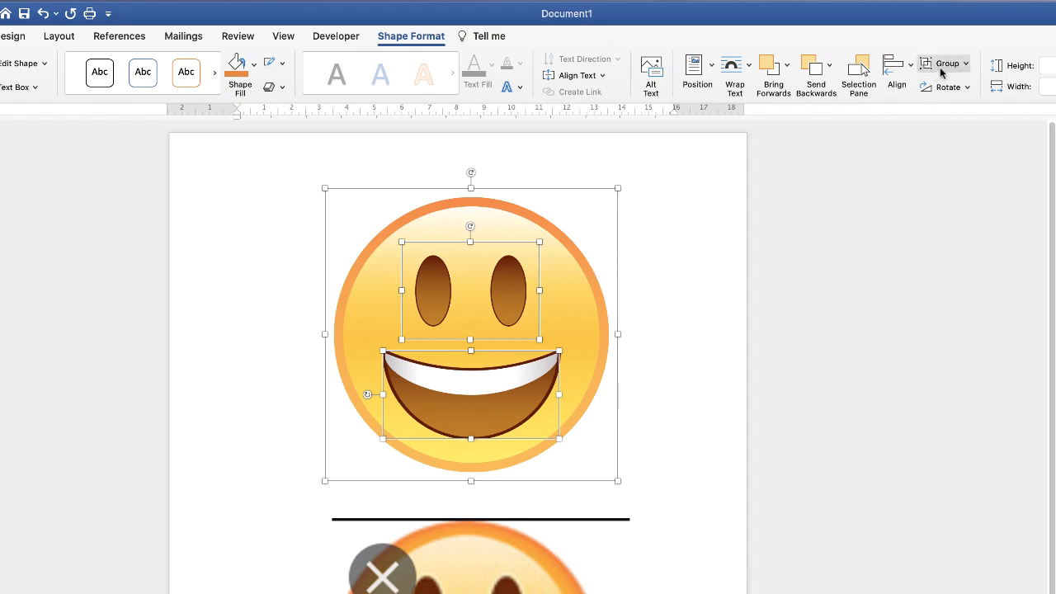
pyautogui.click(967, 66)
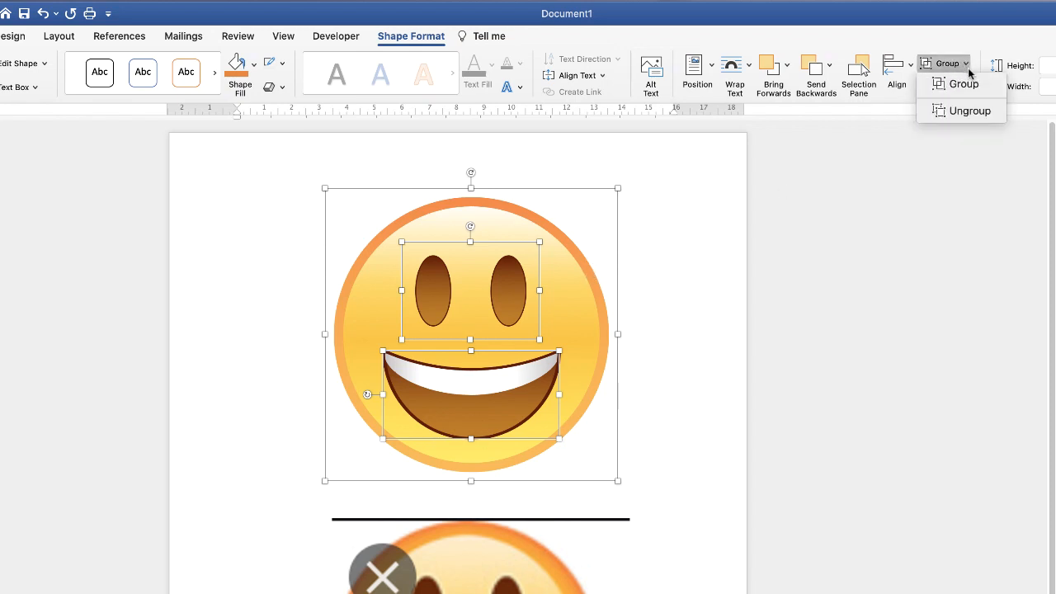
pyautogui.click(959, 84)
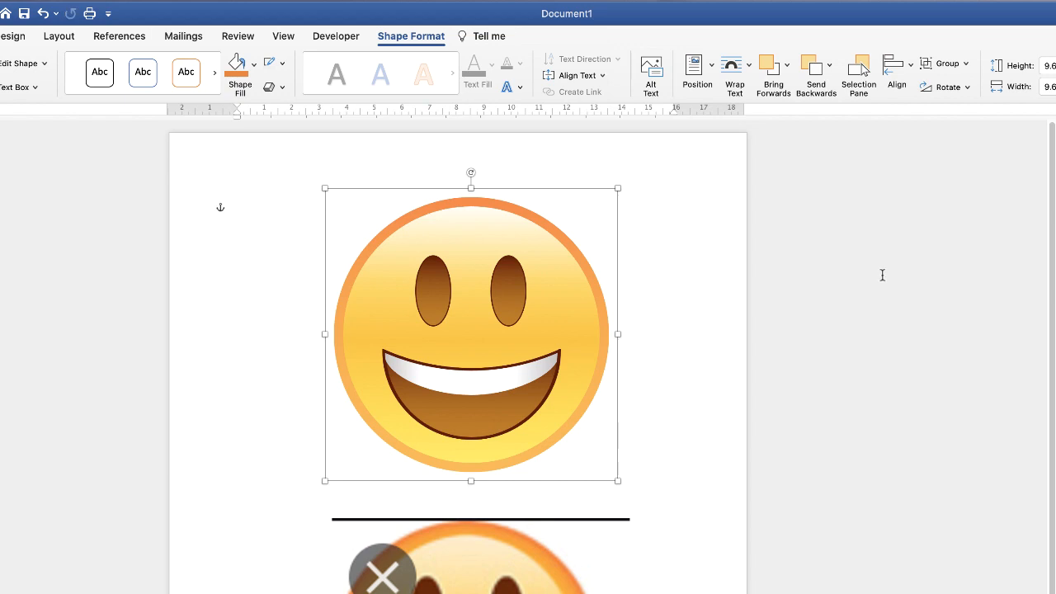
pyautogui.moveTo(571, 327)
pyautogui.mouseDown()
pyautogui.moveTo(669, 334)
pyautogui.moveTo(528, 255)
pyautogui.moveTo(603, 344)
pyautogui.moveTo(561, 275)
pyautogui.moveTo(594, 328)
pyautogui.moveTo(570, 315)
pyautogui.mouseUp()
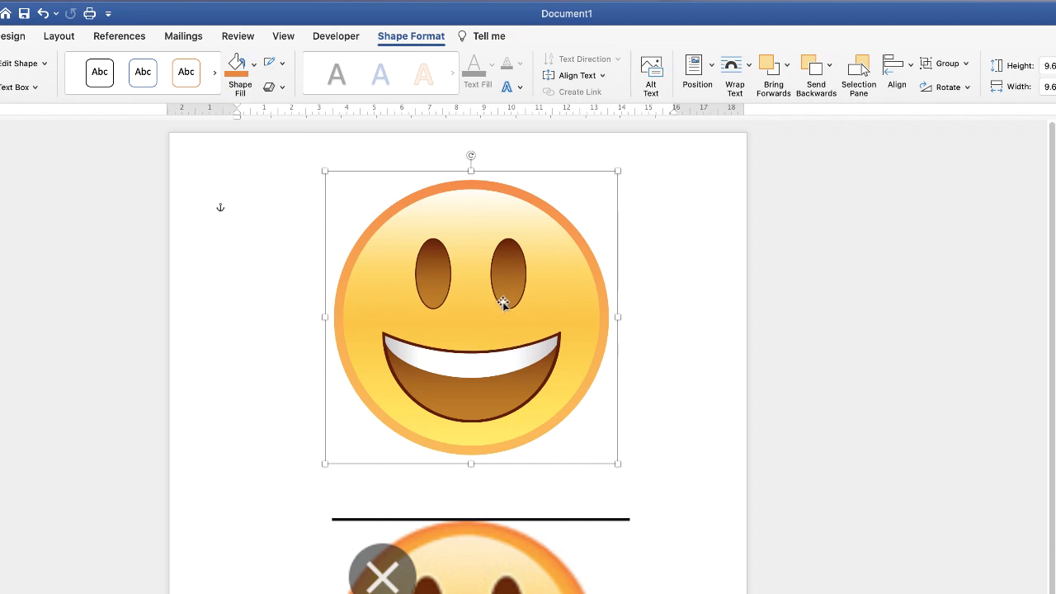
# Ungroup the emoji, and also ungroup its pair of eyes.
pyautogui.click(951, 64)
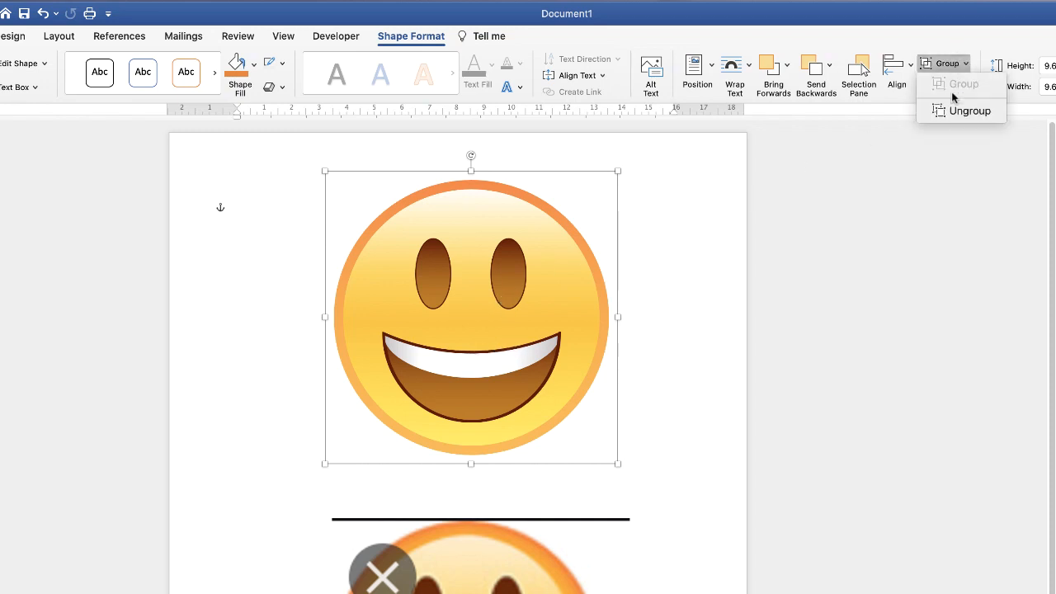
pyautogui.click(952, 110)
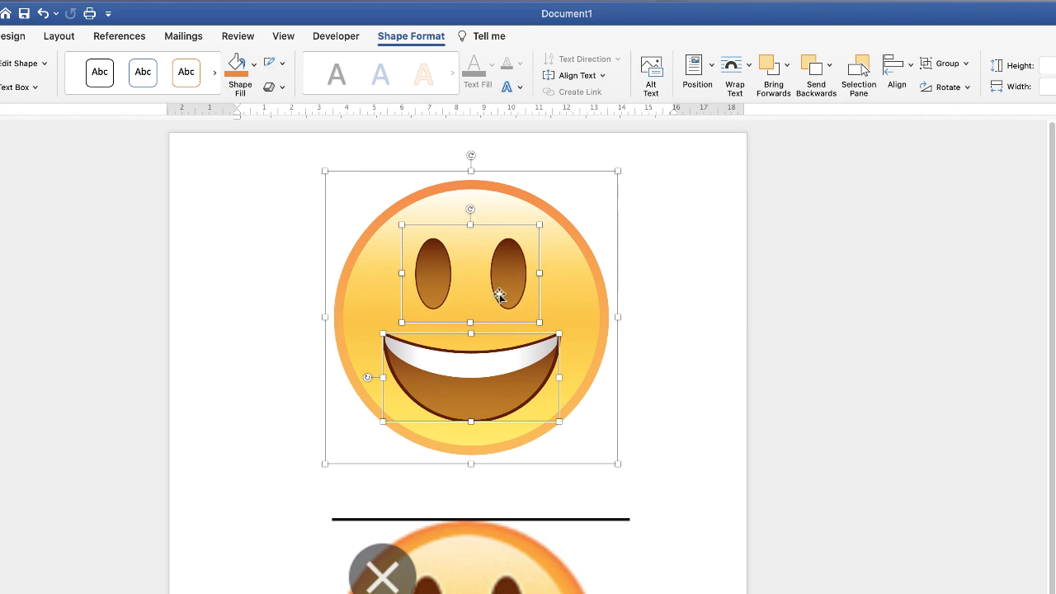
pyautogui.click(676, 260)
pyautogui.click(519, 278)
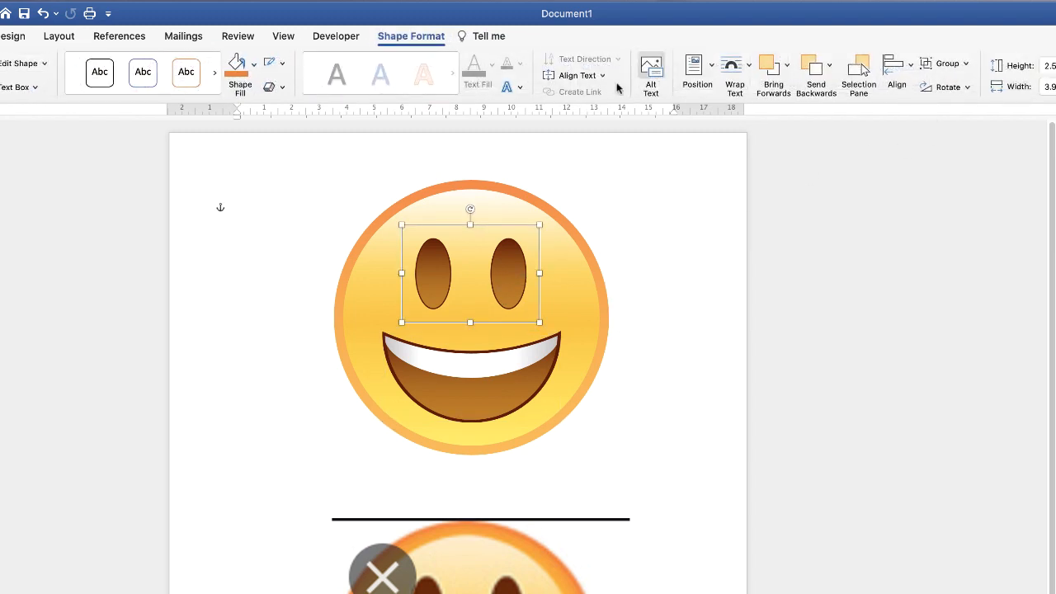
pyautogui.click(965, 65)
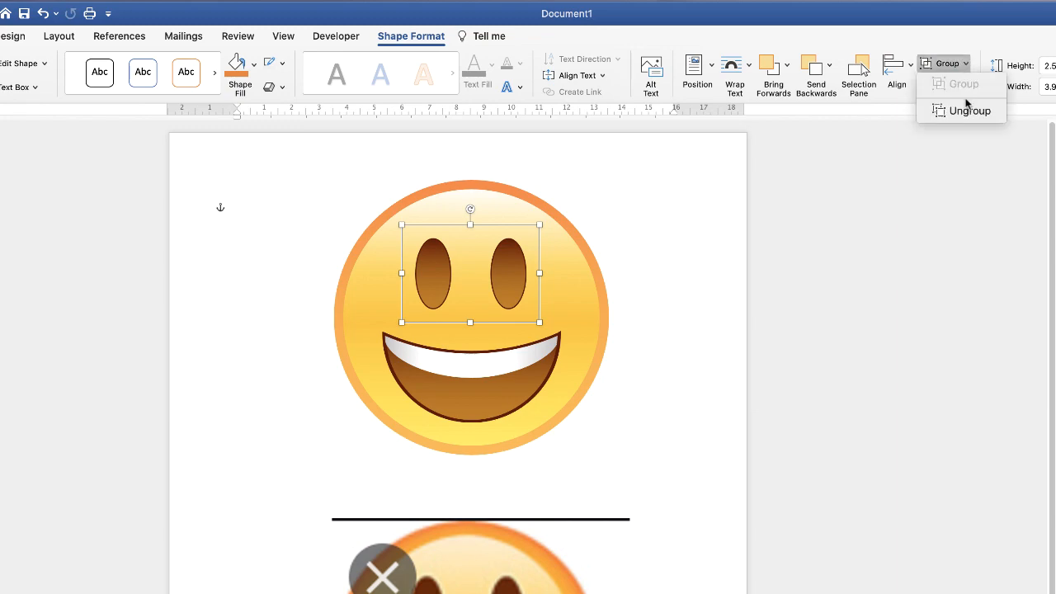
pyautogui.click(958, 111)
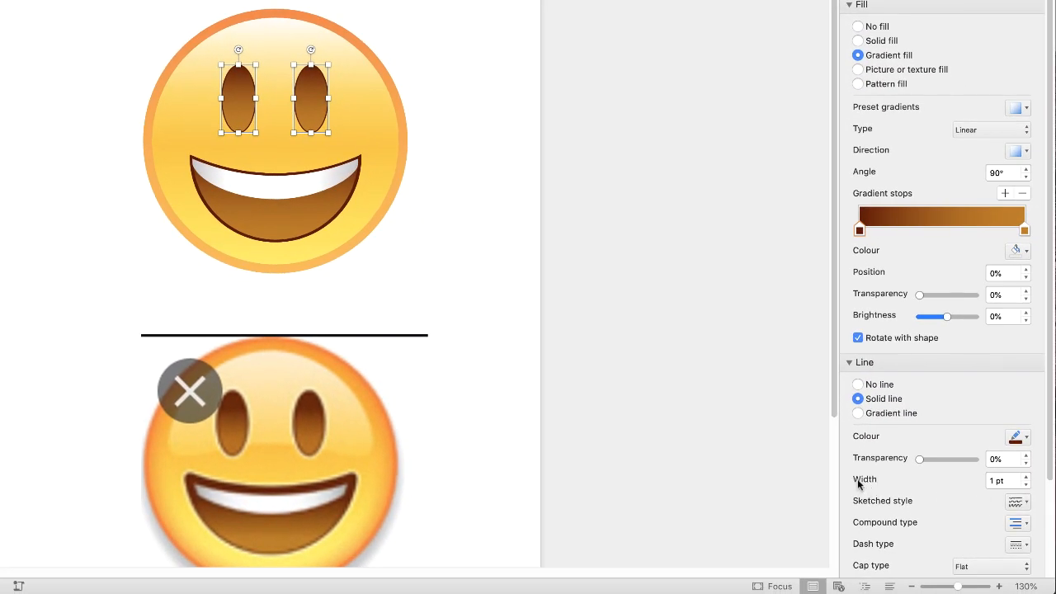
# Increase the outline width of both eyes to make their dark brown borders thicker.
pyautogui.click(1027, 477)
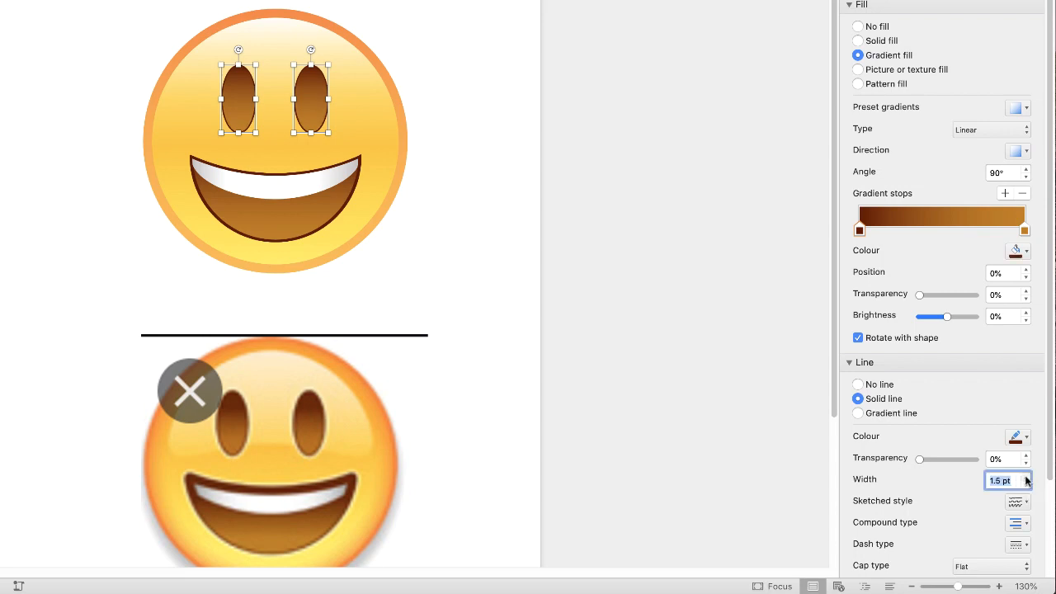
pyautogui.click(1027, 478)
pyautogui.click(1027, 476)
pyautogui.click(1027, 477)
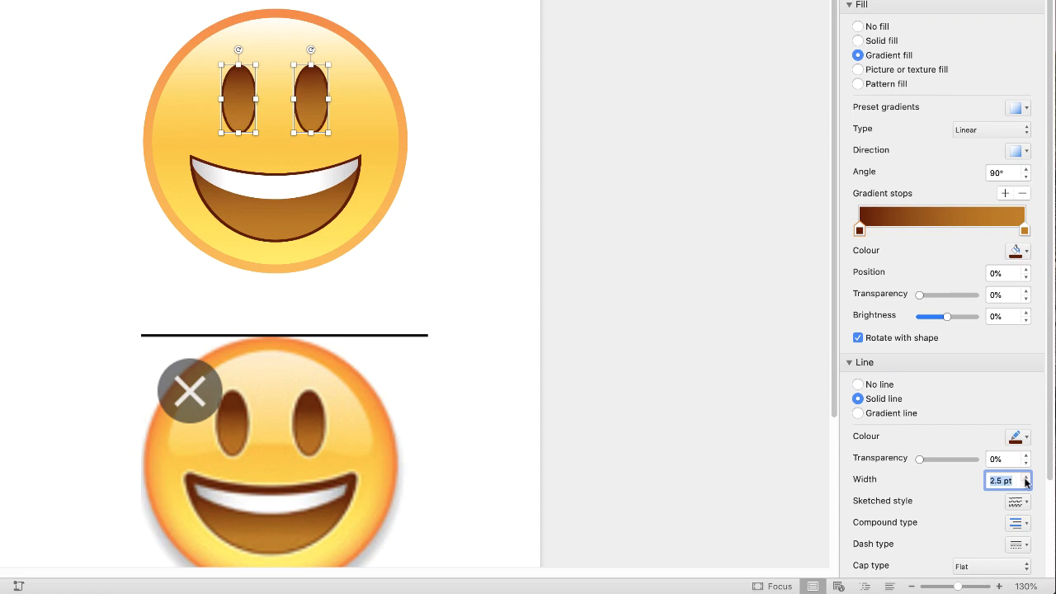
pyautogui.click(1026, 485)
pyautogui.click(1027, 485)
pyautogui.click(1027, 476)
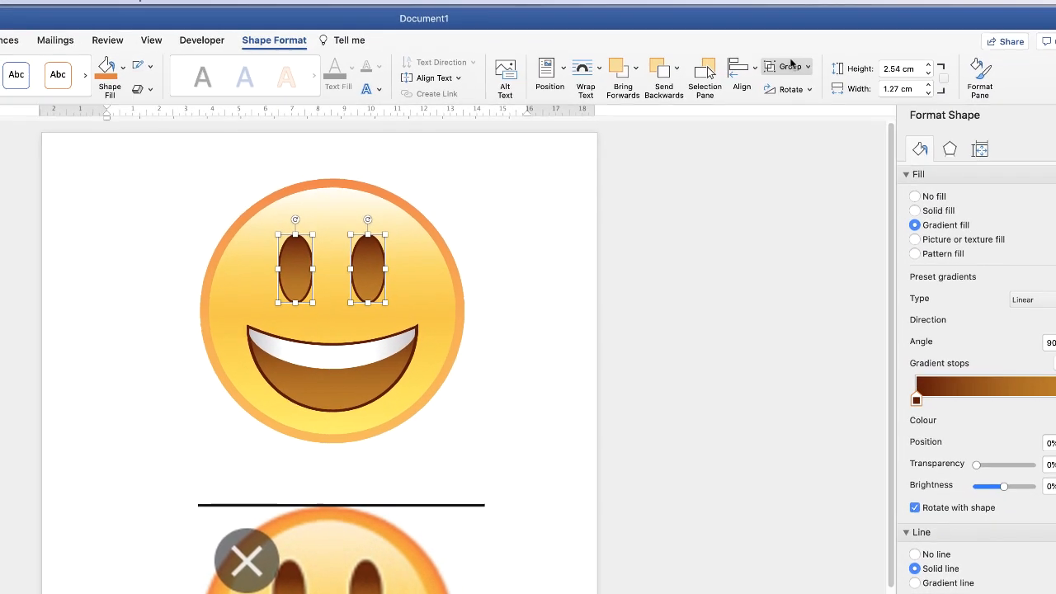
# Regroup the two eyes and group them with the mouth and face circle as one emoji.
pyautogui.click(793, 76)
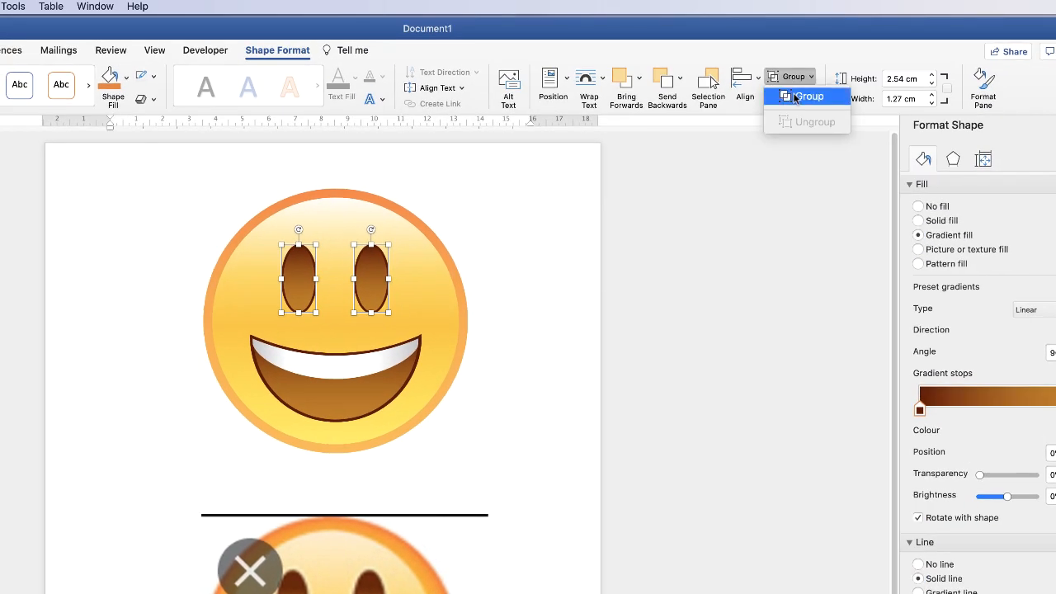
pyautogui.click(794, 98)
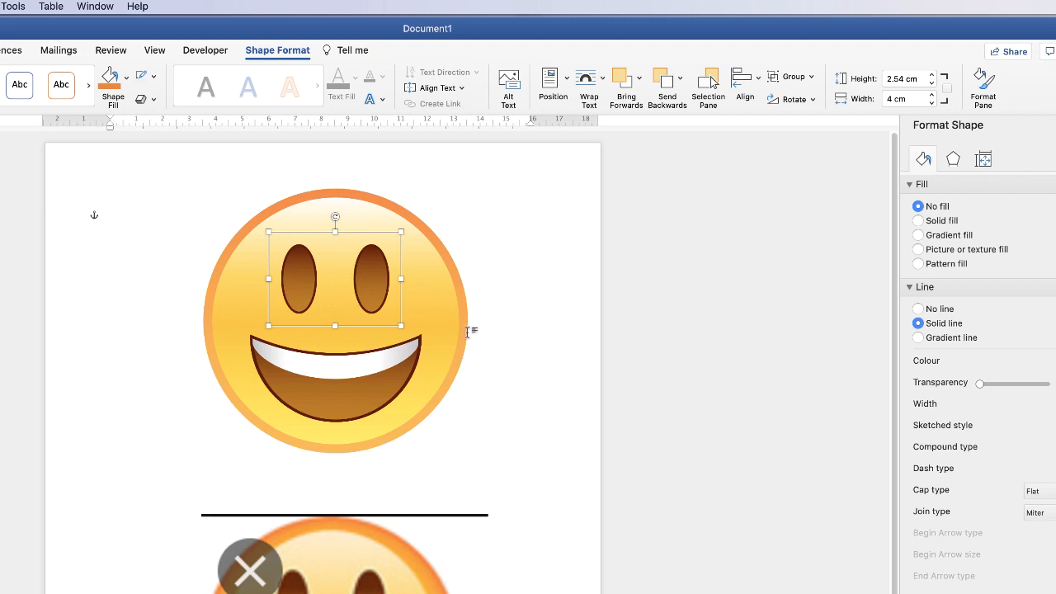
pyautogui.keyDown('shift'); pyautogui.click(415, 364); pyautogui.keyUp('shift')
pyautogui.keyDown('shift'); pyautogui.click(458, 331); pyautogui.keyUp('shift')
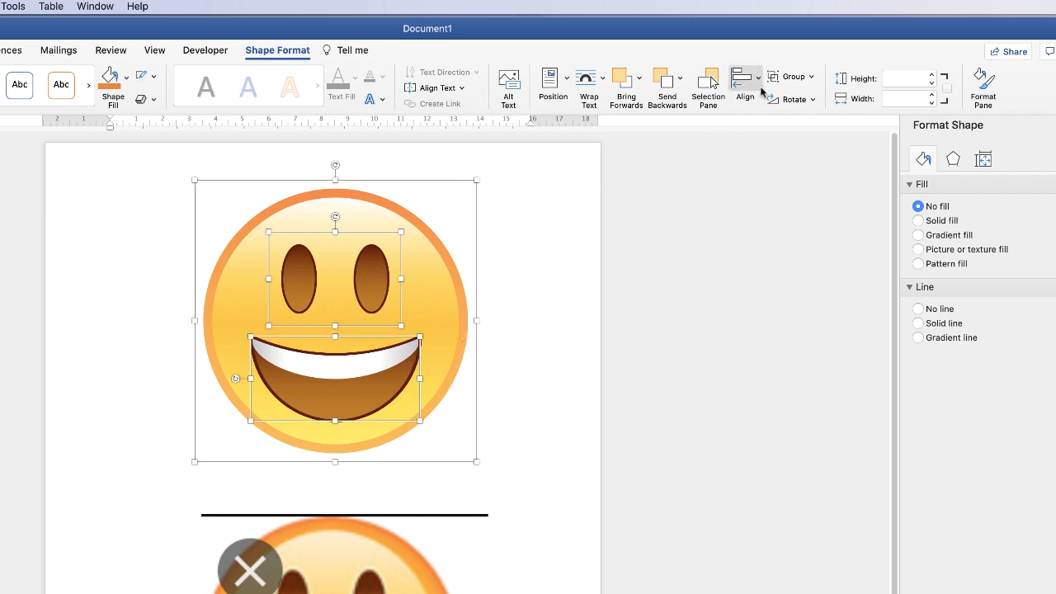
pyautogui.click(789, 77)
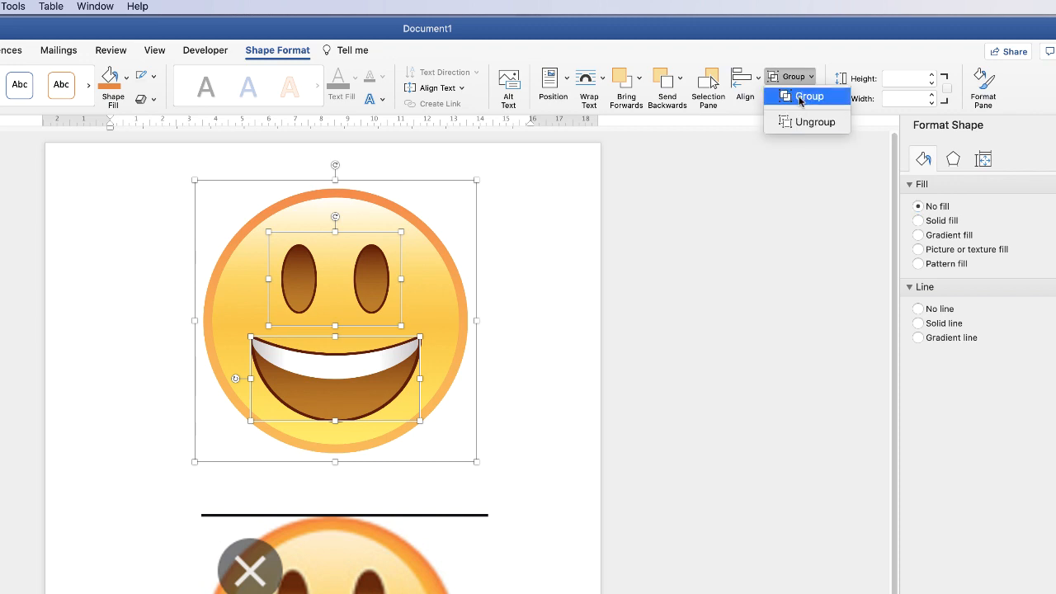
pyautogui.click(796, 97)
# Shift the grouped emoji slightly to the right and delete the reference picture below it.
pyautogui.moveTo(372, 334)
pyautogui.mouseDown()
pyautogui.moveTo(482, 312)
pyautogui.moveTo(351, 351)
pyautogui.moveTo(412, 321)
pyautogui.moveTo(403, 335)
pyautogui.moveTo(392, 329)
pyautogui.mouseUp()
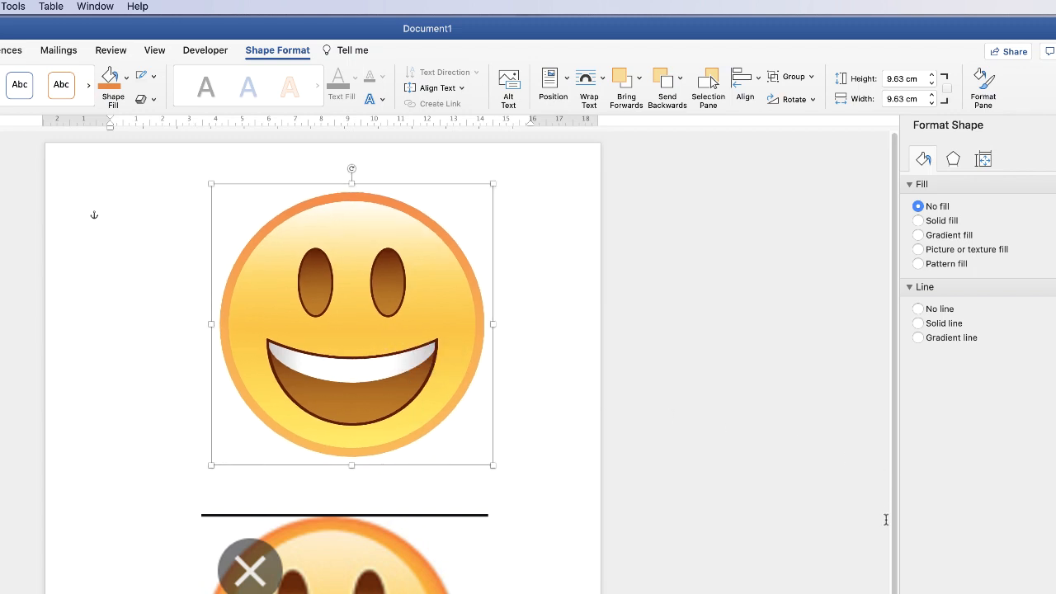
pyautogui.scroll(-3, 895, 544)
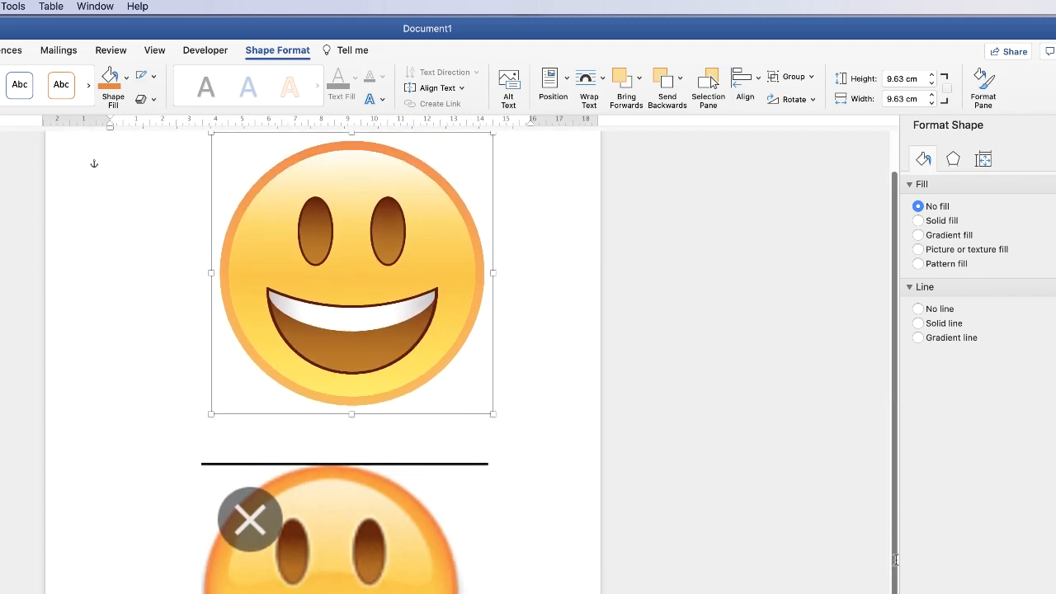
pyautogui.click(351, 576)
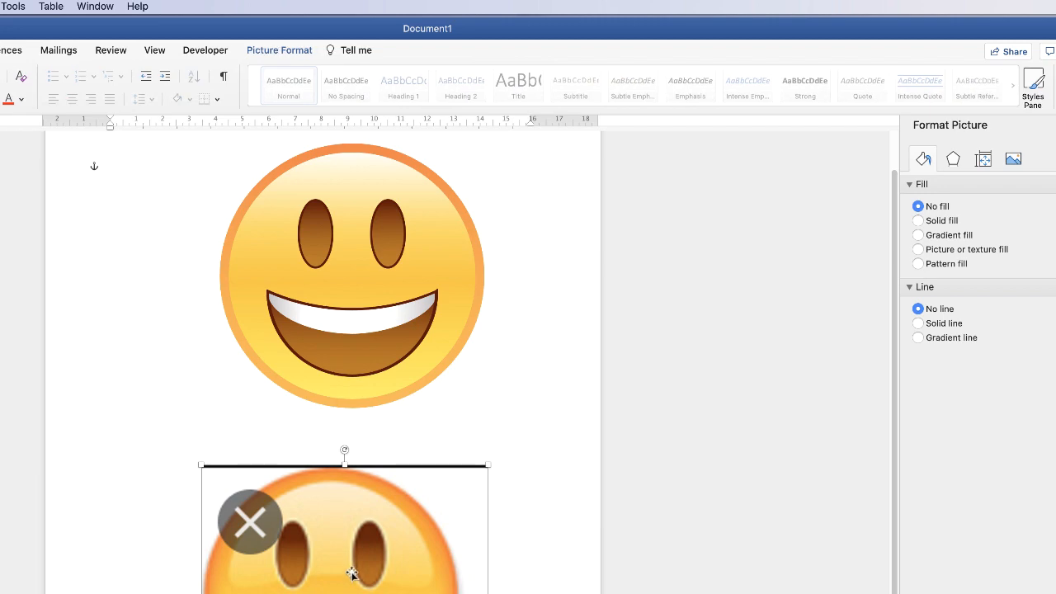
pyautogui.press('Delete')
# Try shrinking the grouped emoji to about 2 cm wide, and undo the resize.
pyautogui.click(434, 225)
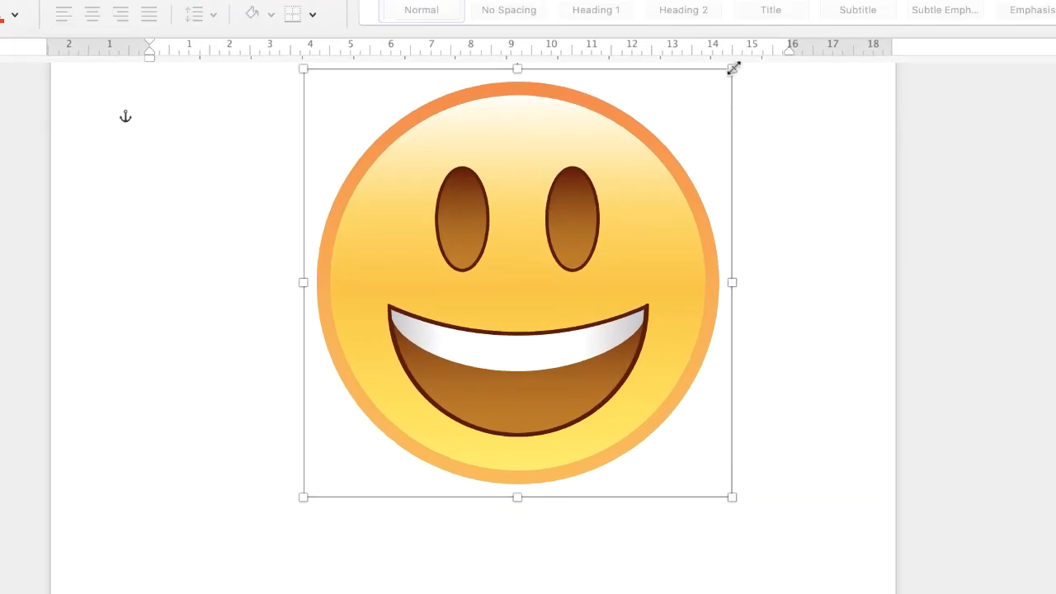
pyautogui.moveTo(729, 74); pyautogui.dragTo(360, 438)
pyautogui.moveTo(364, 438); pyautogui.dragTo(364, 439)
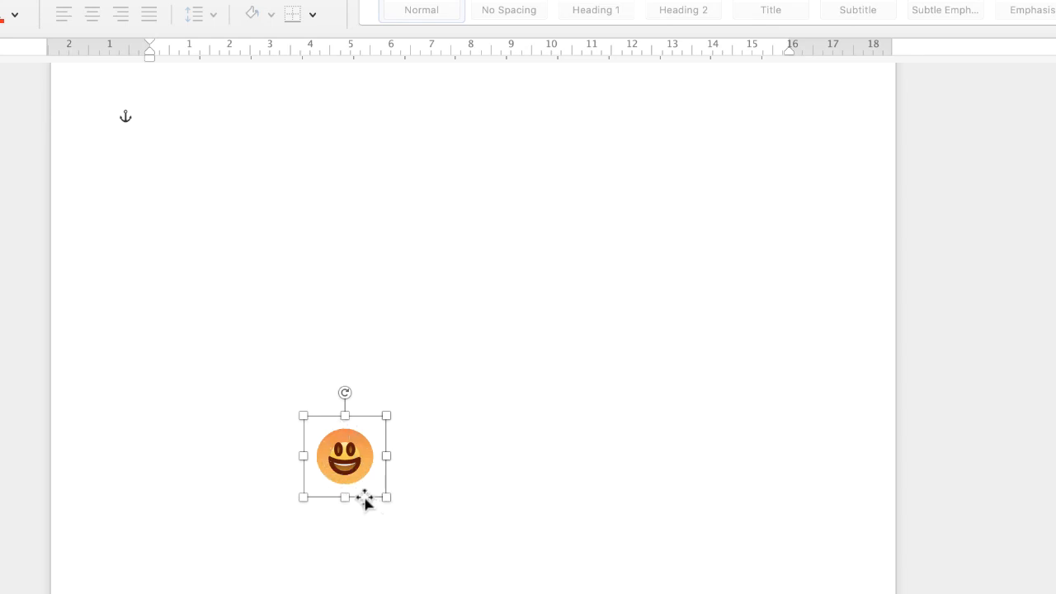
pyautogui.press('super+z')
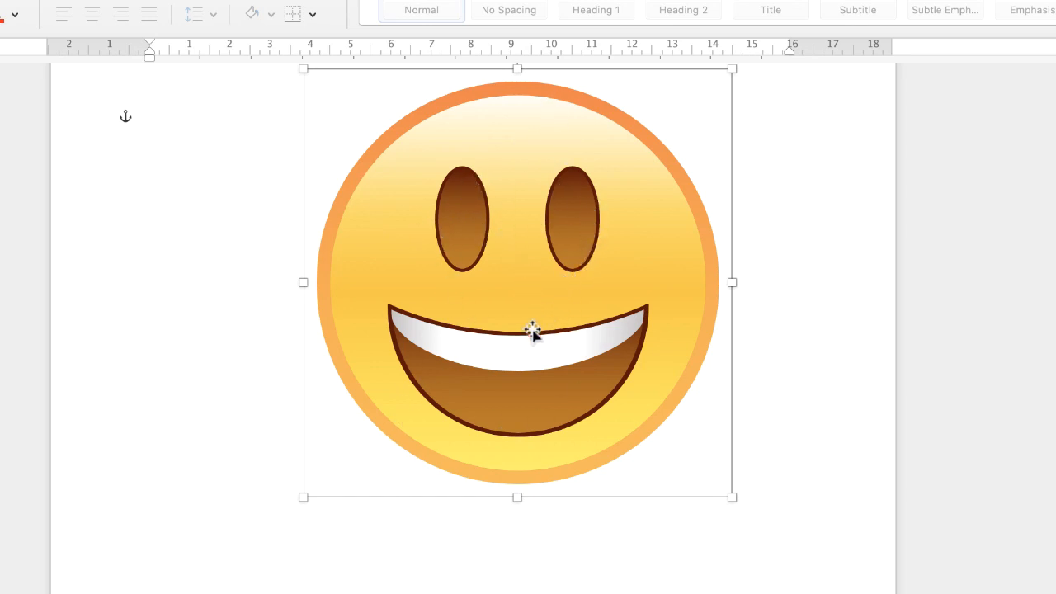
# Save the grouped emoji to the Desktop as a PNG picture named "emoji 1.png".
pyautogui.rightClick(543, 200)
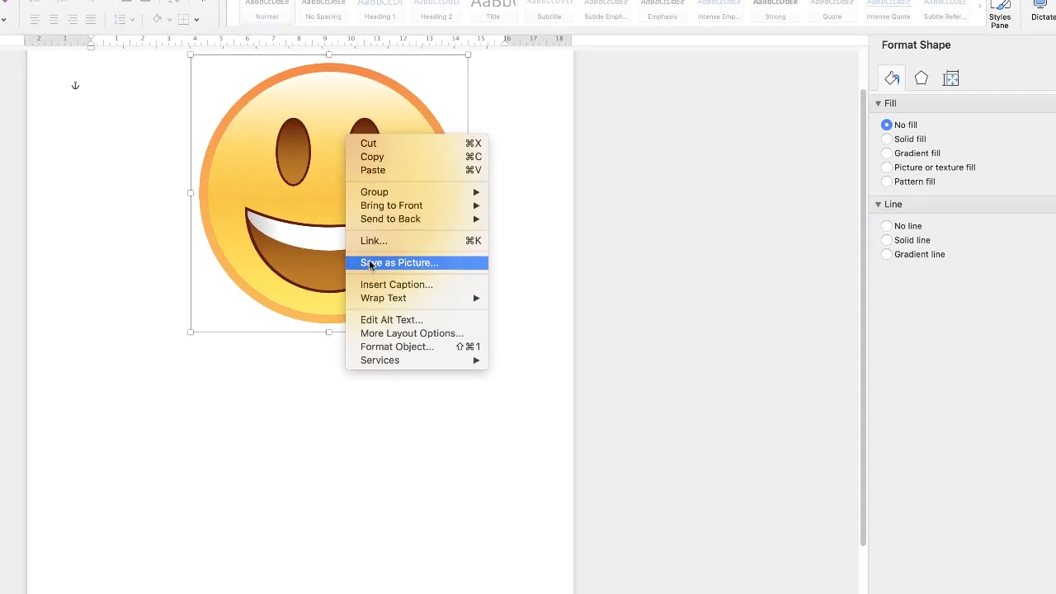
pyautogui.click(370, 262)
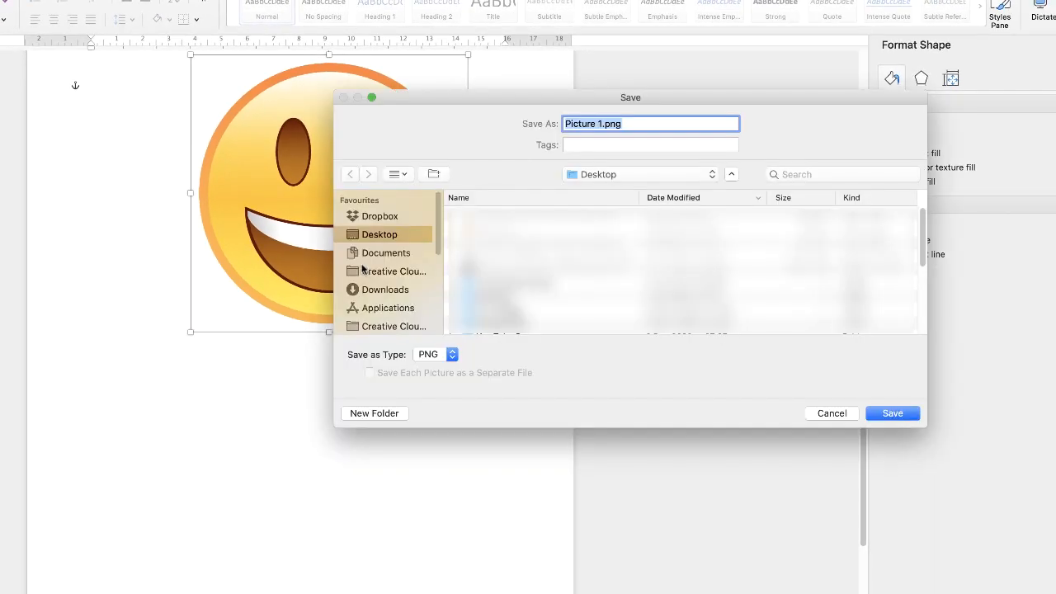
pyautogui.click(601, 125)
pyautogui.press('BackSpace')
pyautogui.press('BackSpace')
pyautogui.press('BackSpace')
pyautogui.press('BackSpace')
pyautogui.press('BackSpace')
pyautogui.press('BackSpace')
pyautogui.press('BackSpace')
pyautogui.press('BackSpace')
pyautogui.press('BackSpace')
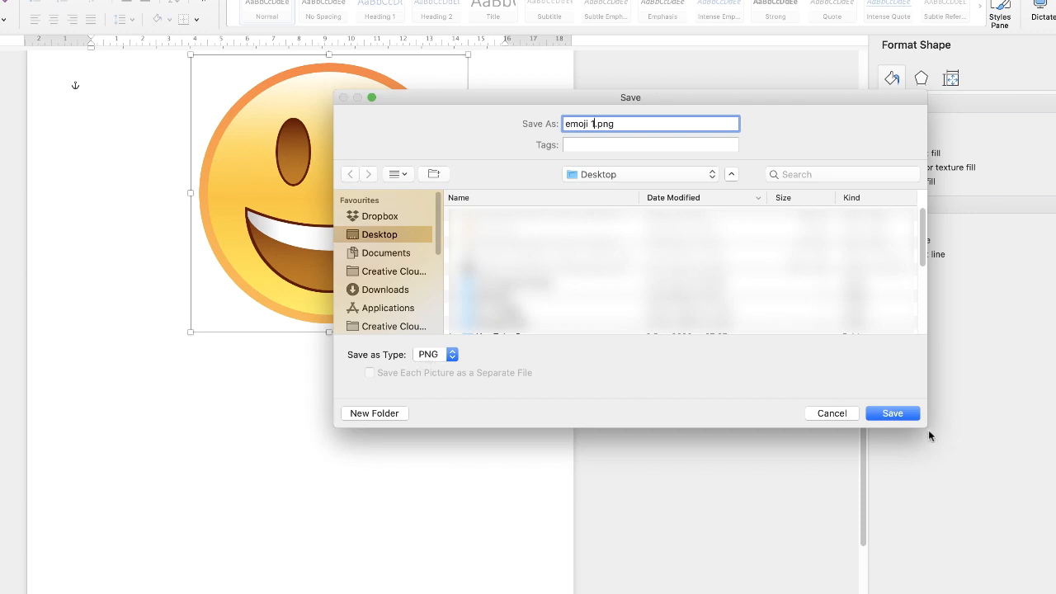
pyautogui.click(896, 416)
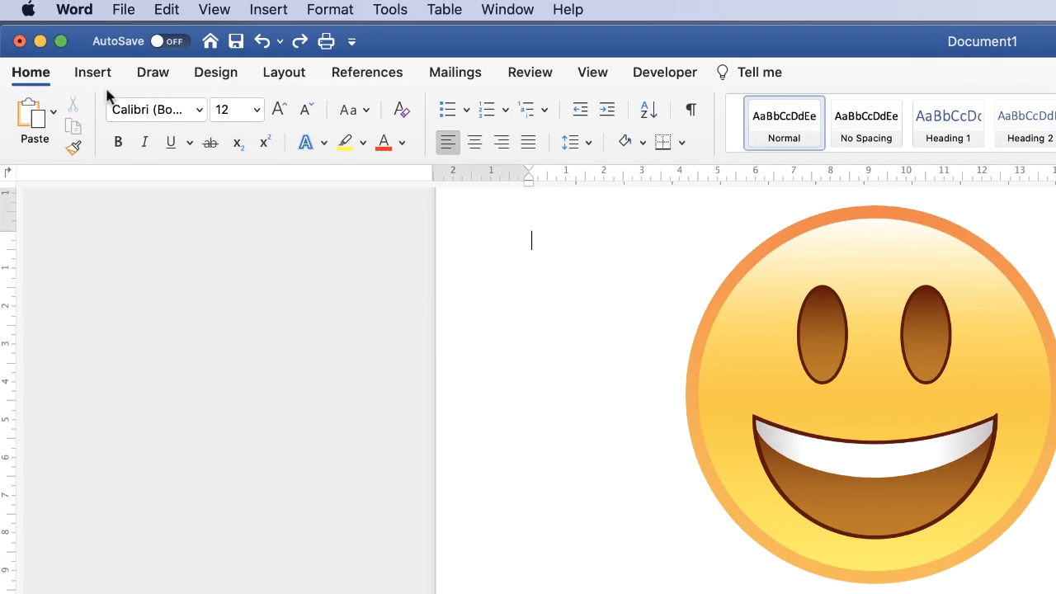
# Insert the picture "emoji 1.png" from the Desktop into the document.
pyautogui.click(96, 76)
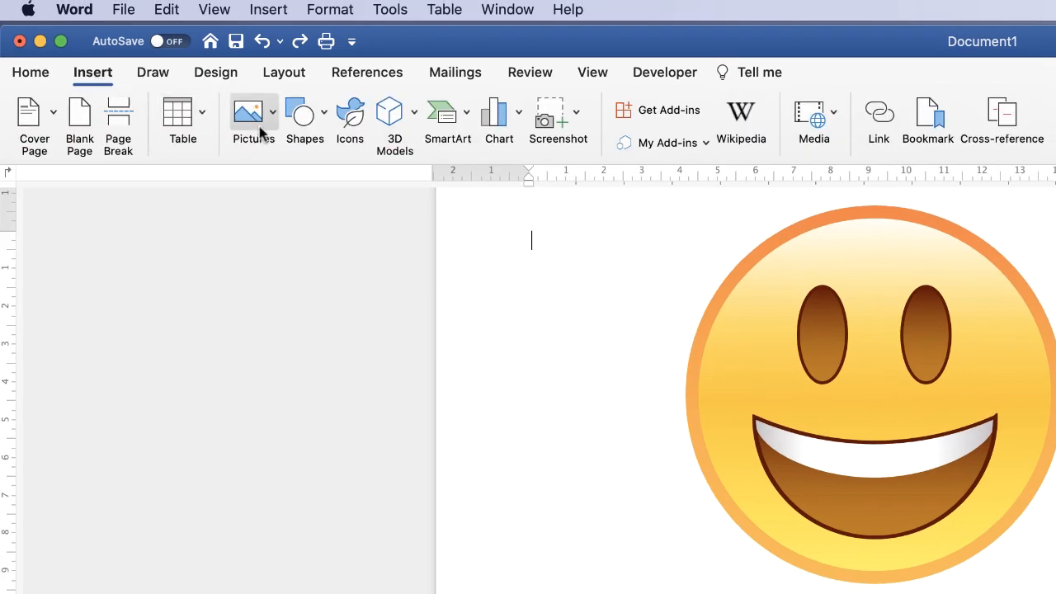
pyautogui.click(272, 116)
pyautogui.click(297, 170)
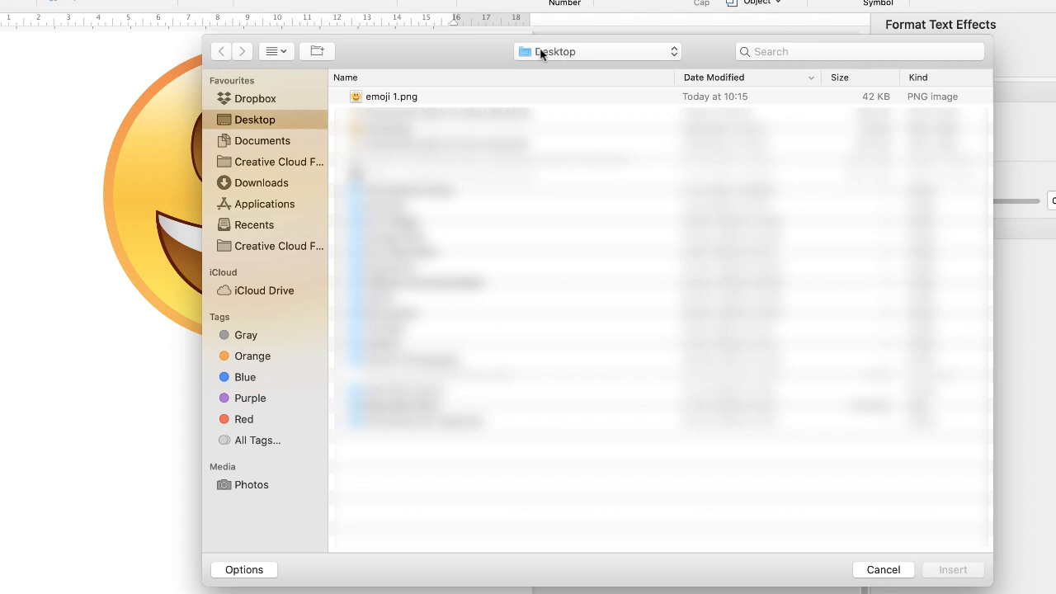
pyautogui.click(372, 99)
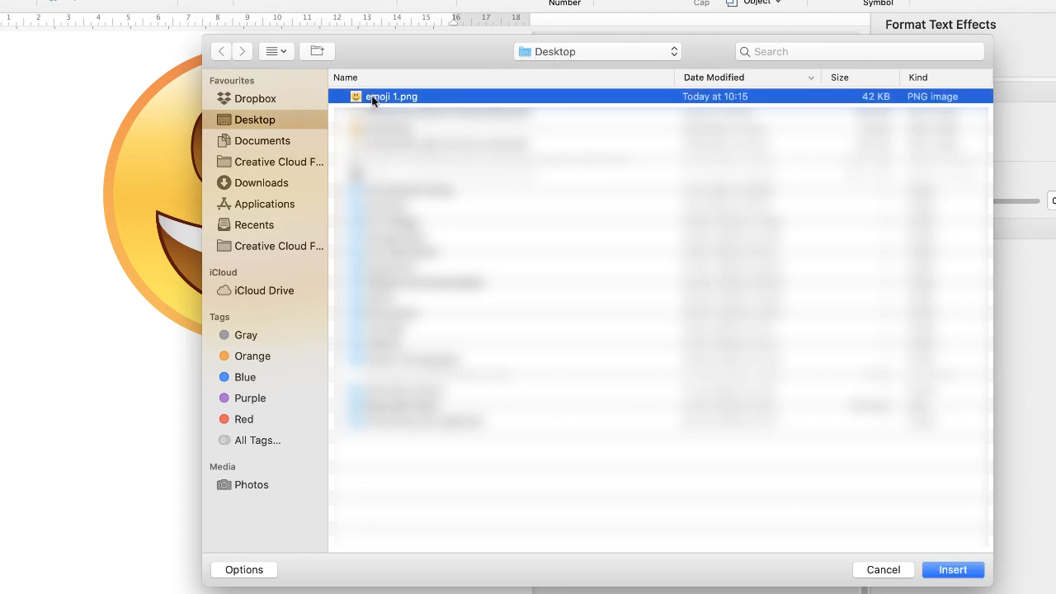
pyautogui.click(974, 570)
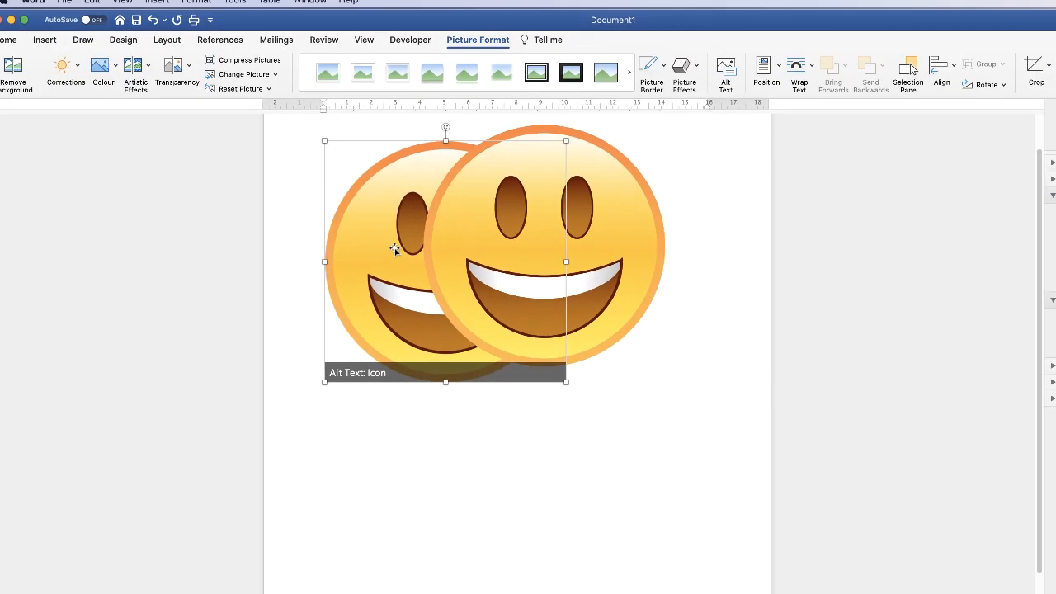
# Set the inserted picture's text wrapping to In Front of Text and move it directly below the grouped emoji.
pyautogui.moveTo(67, 198); pyautogui.dragTo(52, 415)
pyautogui.moveTo(381, 418); pyautogui.dragTo(386, 259)
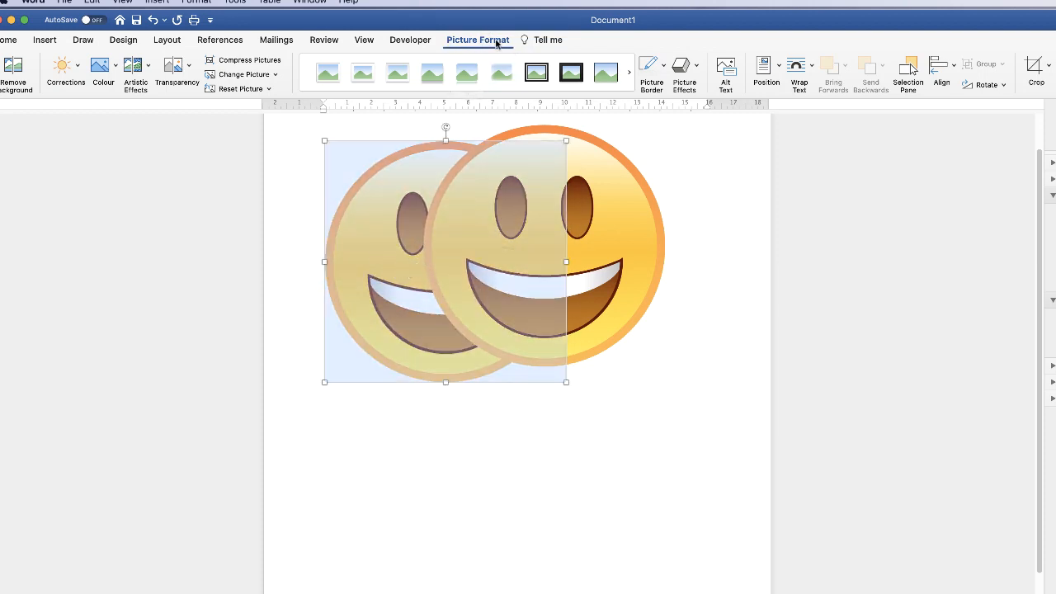
pyautogui.click(797, 70)
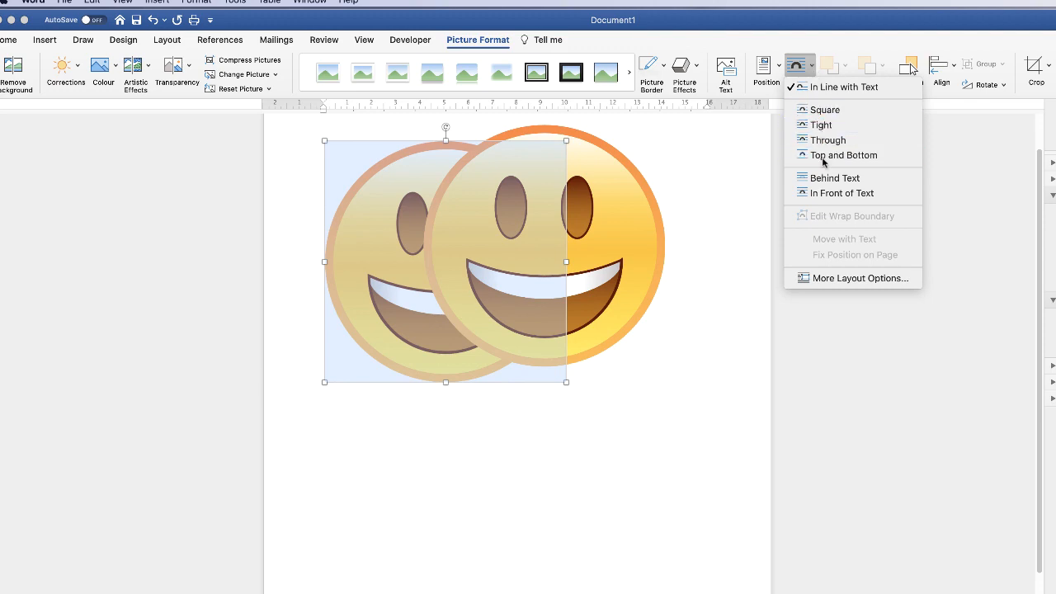
pyautogui.click(833, 193)
pyautogui.doubleClick(444, 247)
pyautogui.moveTo(443, 247); pyautogui.dragTo(528, 498)
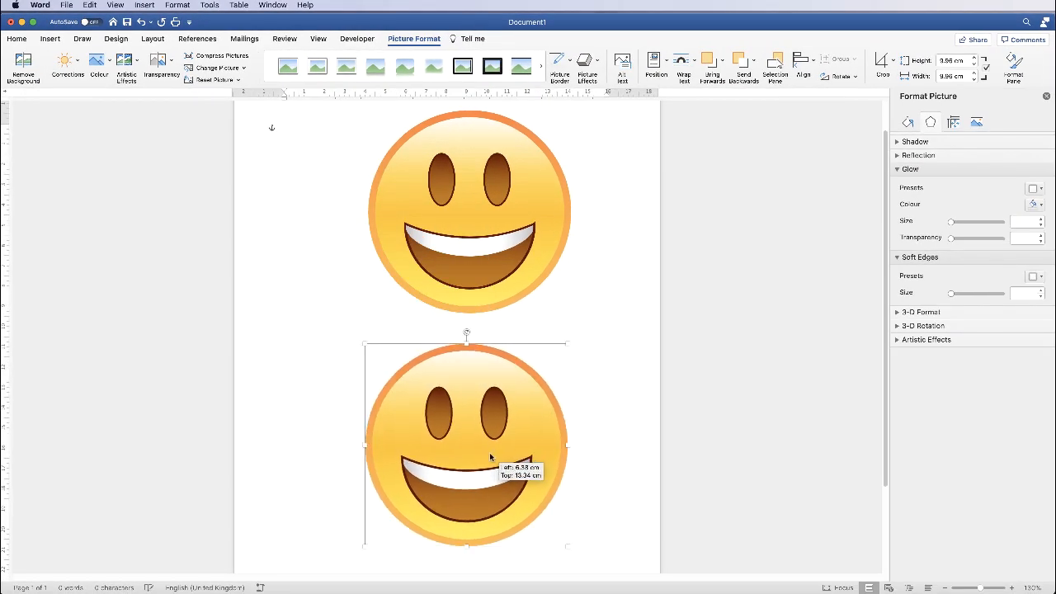
pyautogui.moveTo(489, 456); pyautogui.dragTo(497, 453)
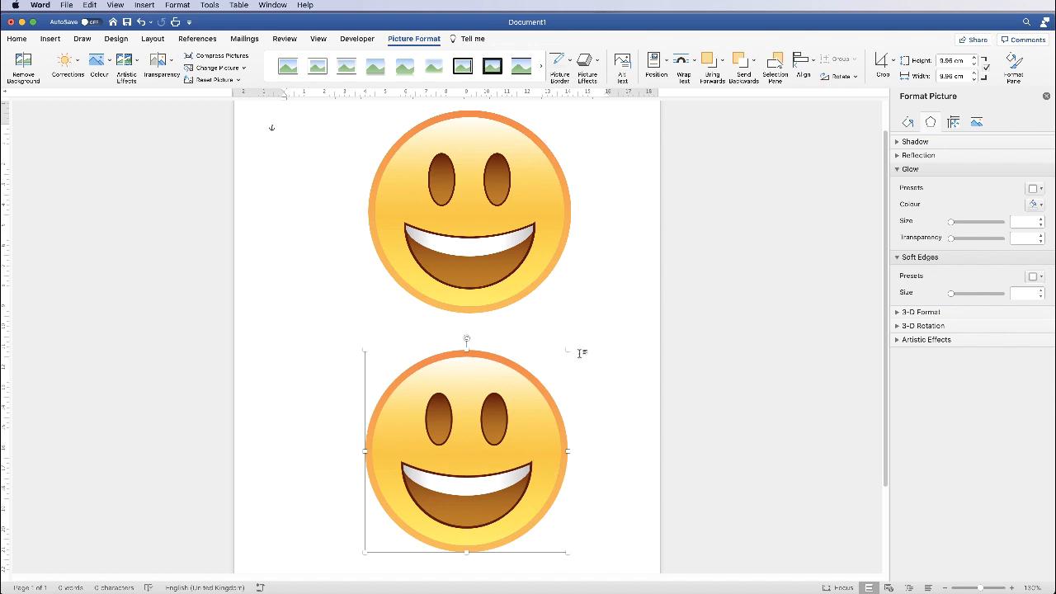
# Shrink the inserted picture to a tiny emoji, try the same resize on the grouped shapes, and undo the group's resize.
pyautogui.moveTo(567, 349); pyautogui.dragTo(396, 521)
pyautogui.click(523, 195)
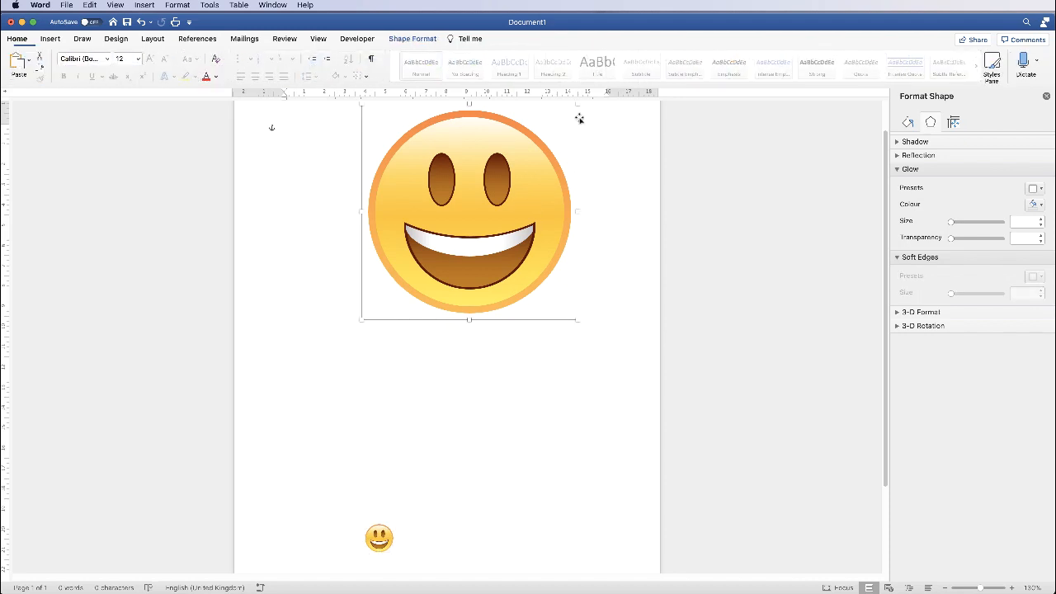
pyautogui.moveTo(576, 105); pyautogui.dragTo(411, 285)
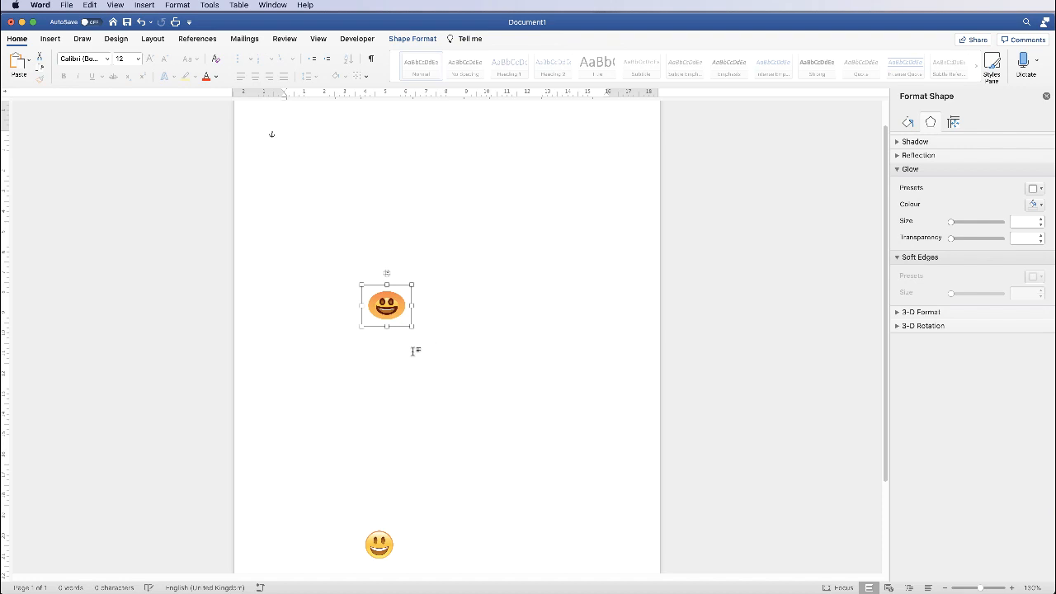
pyautogui.press('super+z')
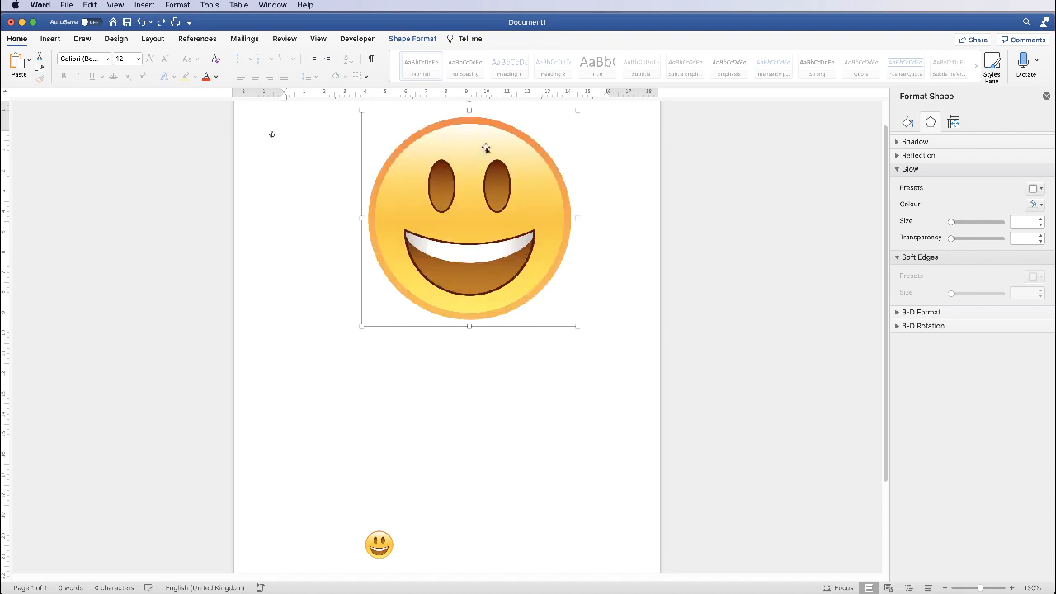
# Enlarge the tiny emoji picture to about 8 cm wide and centre it below the grouped emoji.
pyautogui.click(384, 546)
pyautogui.moveTo(394, 531); pyautogui.dragTo(599, 380)
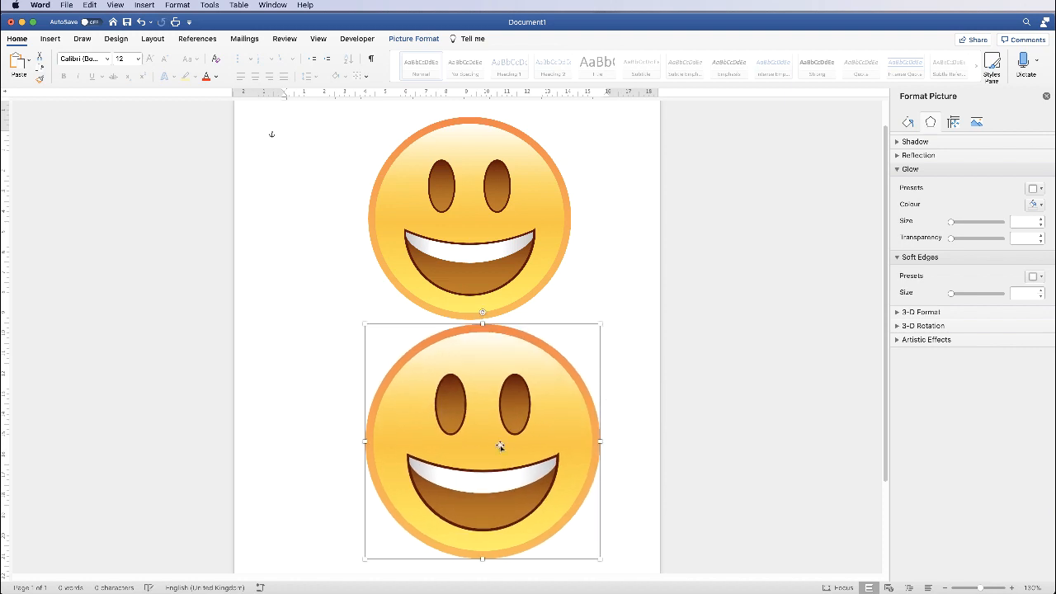
pyautogui.moveTo(481, 446); pyautogui.dragTo(459, 448)
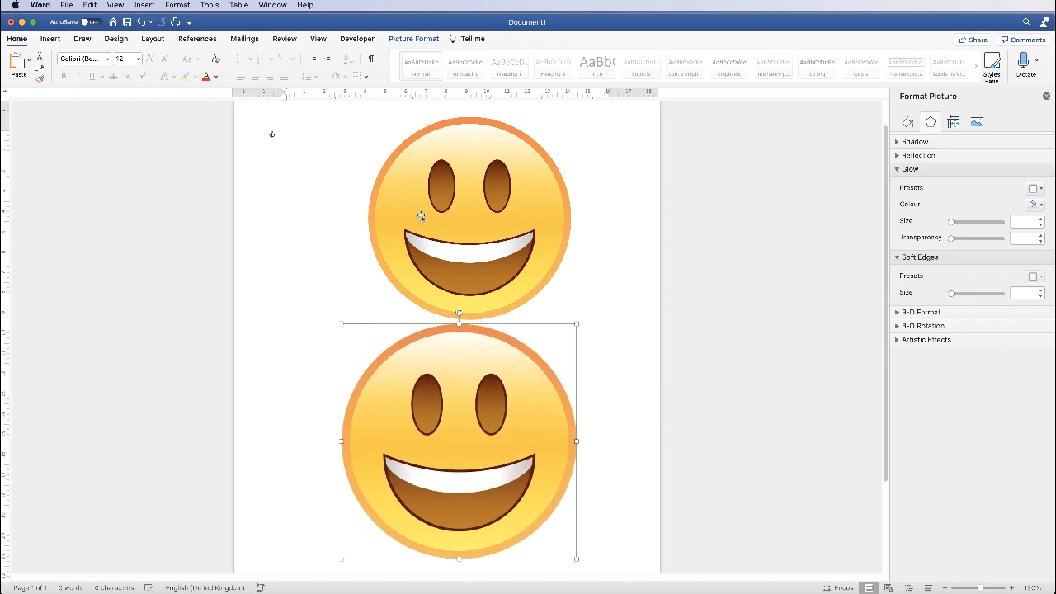
pyautogui.moveTo(575, 325); pyautogui.dragTo(498, 402)
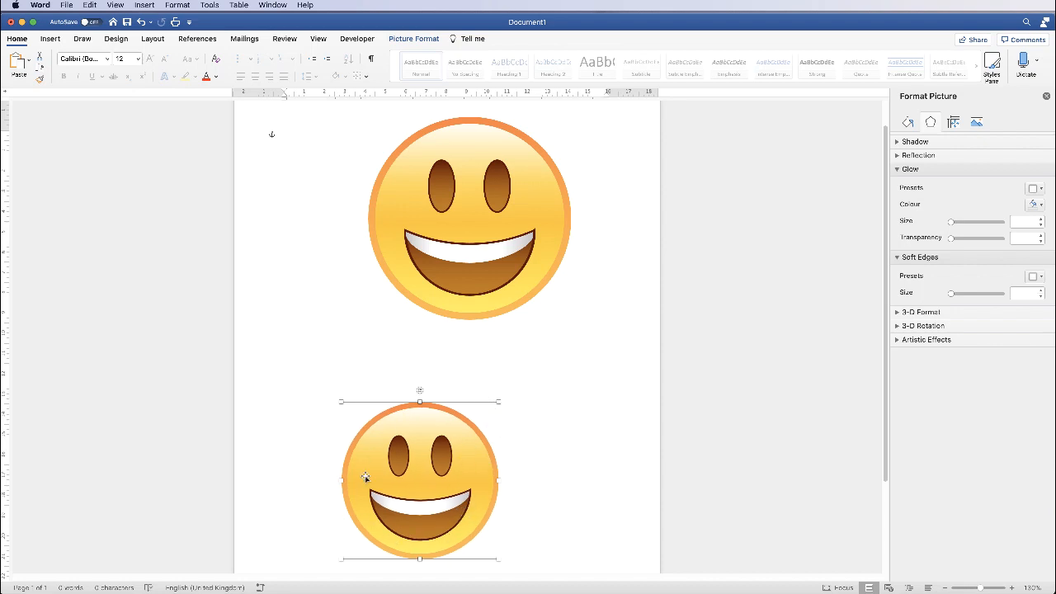
pyautogui.moveTo(427, 534); pyautogui.dragTo(459, 453)
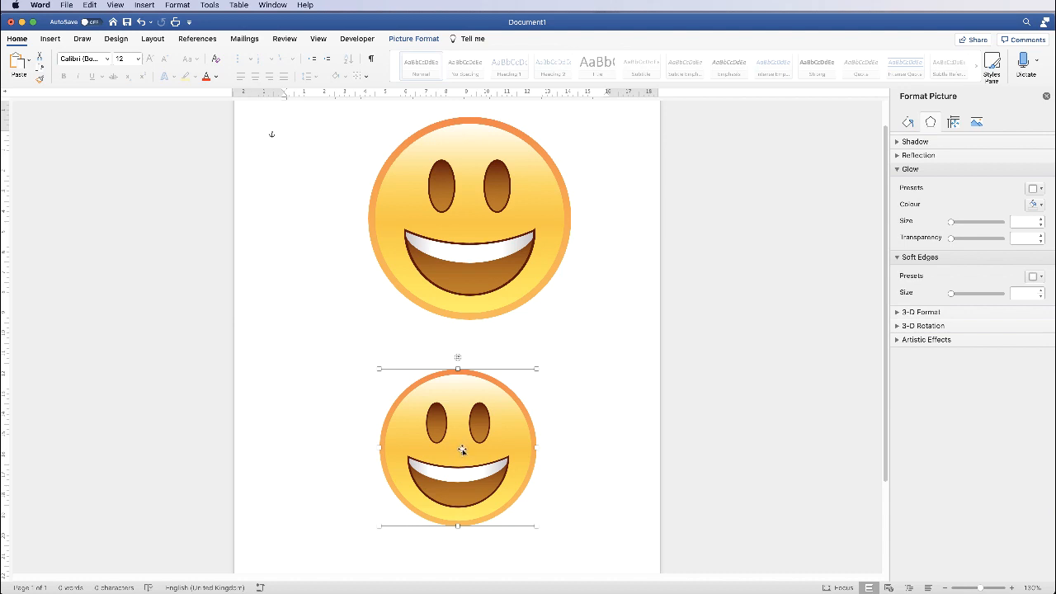